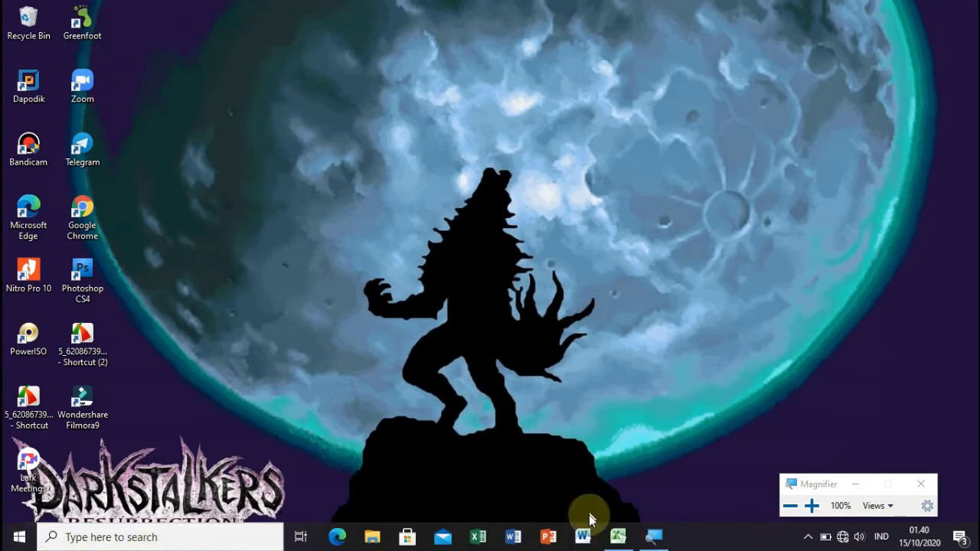
Switch to the open Excel workbook and calculate the RAM row's Sub Total in G7 with the formula =E7*D7.
left_click(618, 536)
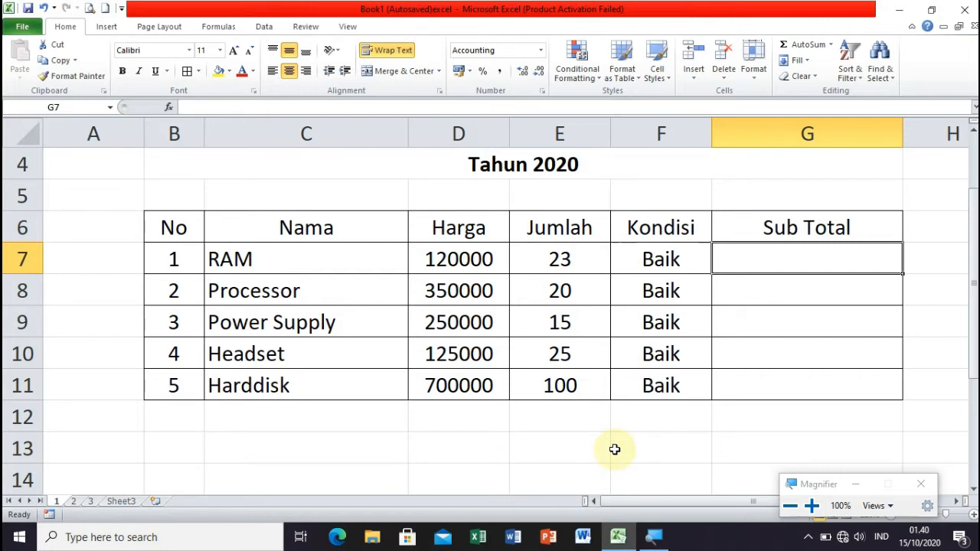
type("=")
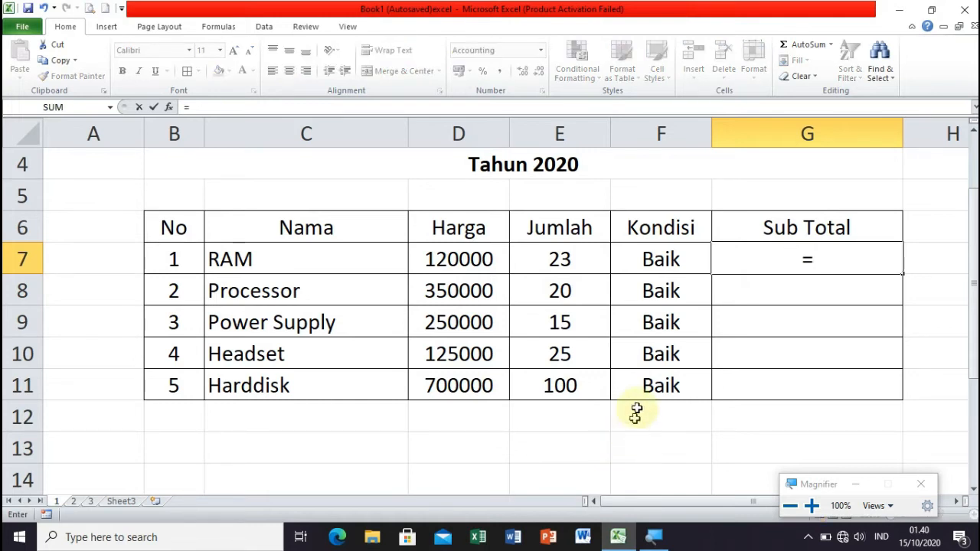
left_click(567, 255)
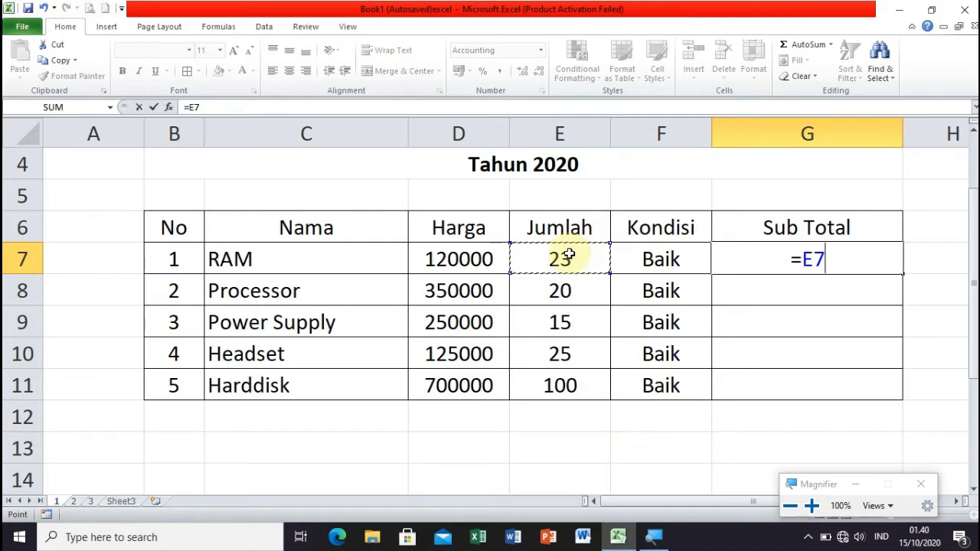
type("*")
left_click(476, 259)
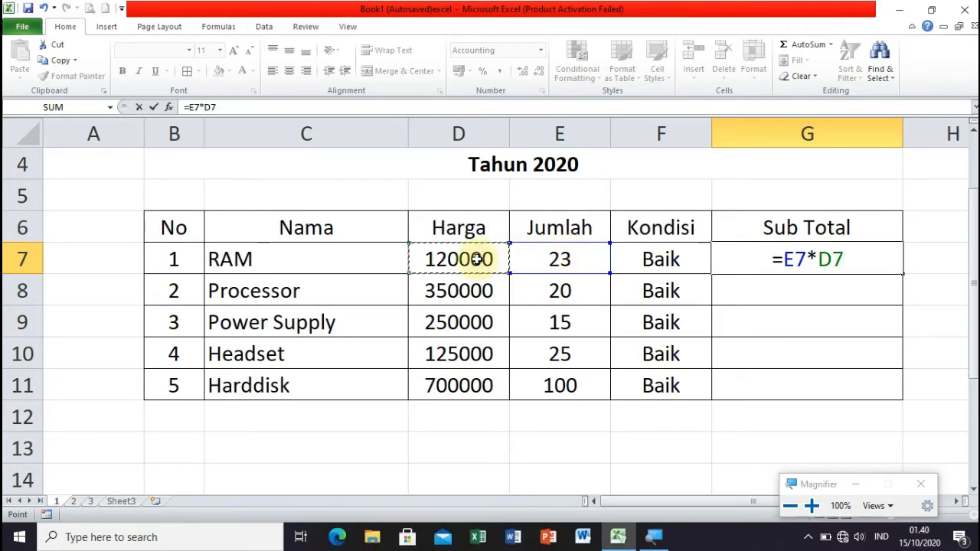
key("Return")
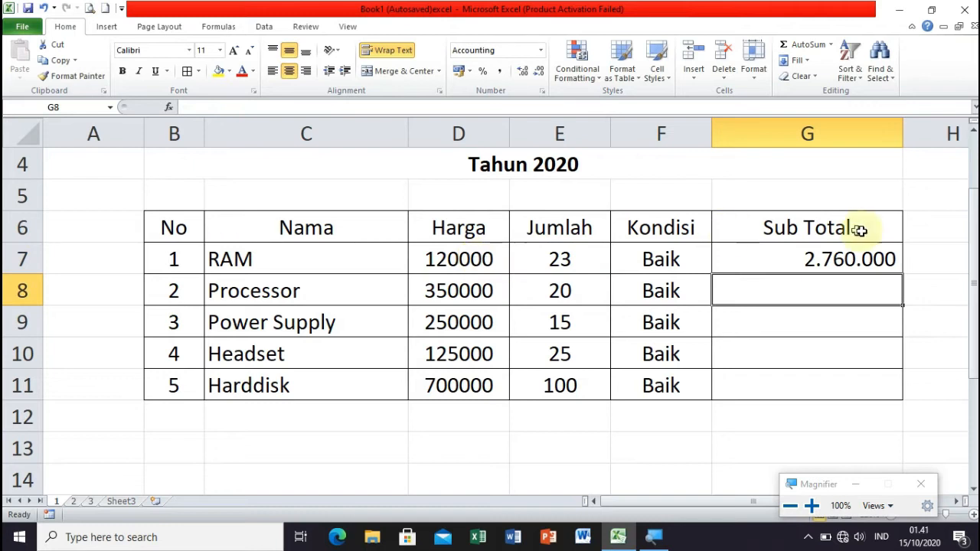
Fill the Sub Total formula from G7 down to the Harddisk row in G11.
left_click(851, 258)
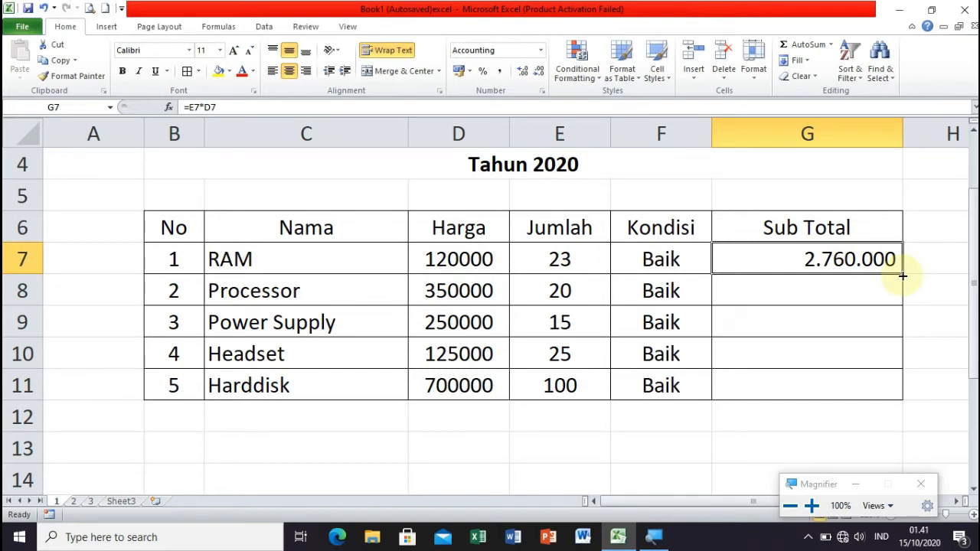
left_click_drag(902, 275, 896, 389)
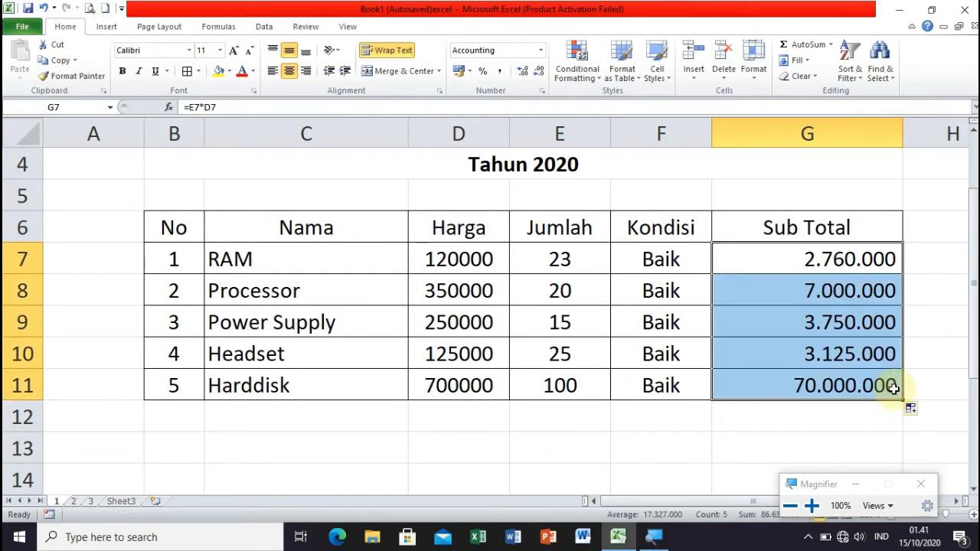
left_click(895, 389)
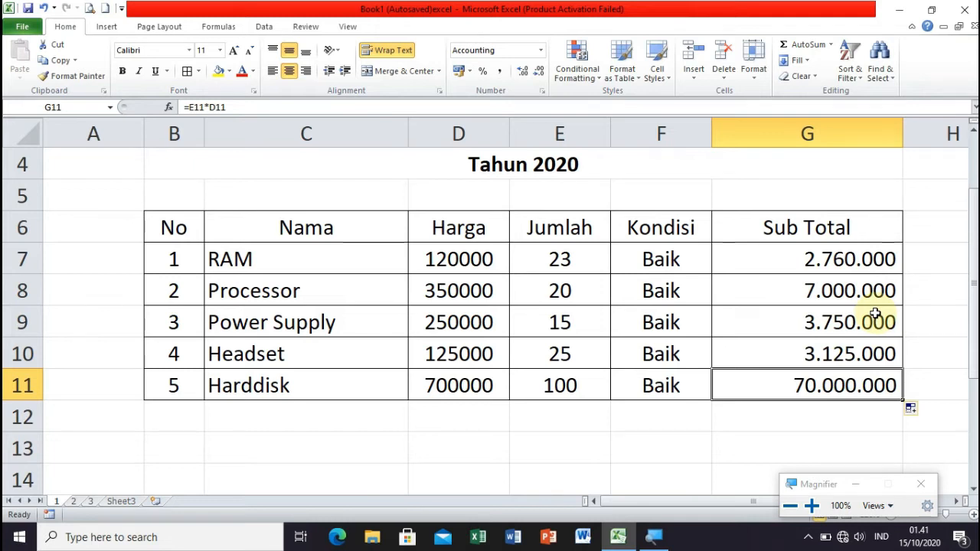
Go to sheet 2 and locate the Persen, Operator and Hasil table under the "Referensi Relative dan Absolute Cell" heading.
left_click(72, 502)
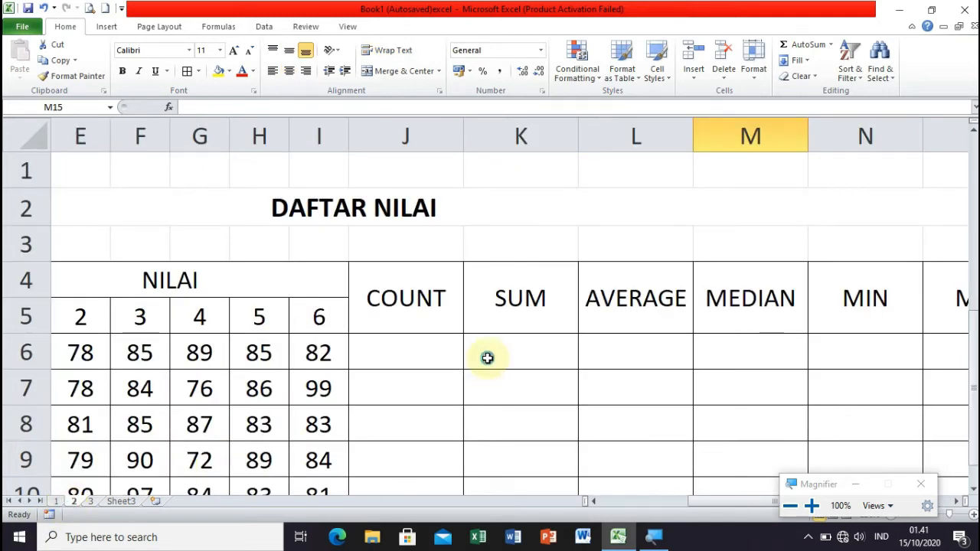
key("ctrl+minus")
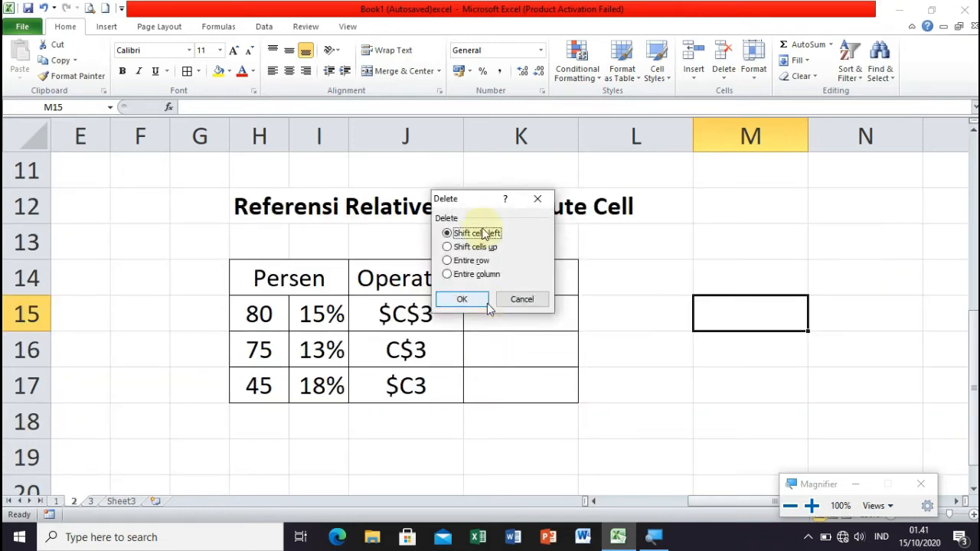
left_click(537, 199)
scroll(647, 274, "up", 1)
scroll(647, 273, "down", 5)
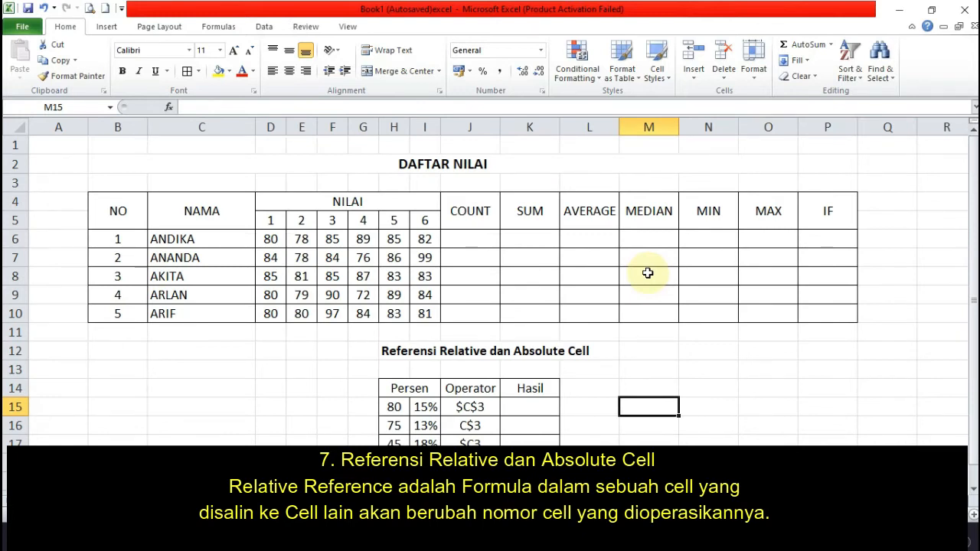
scroll(636, 293, "down", 3)
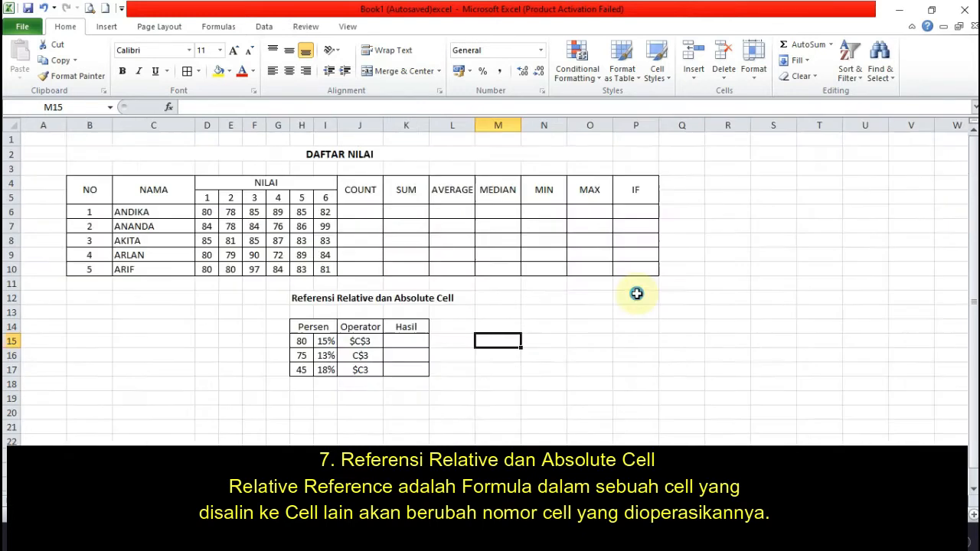
scroll(636, 293, "up", 3)
scroll(637, 293, "up", 7)
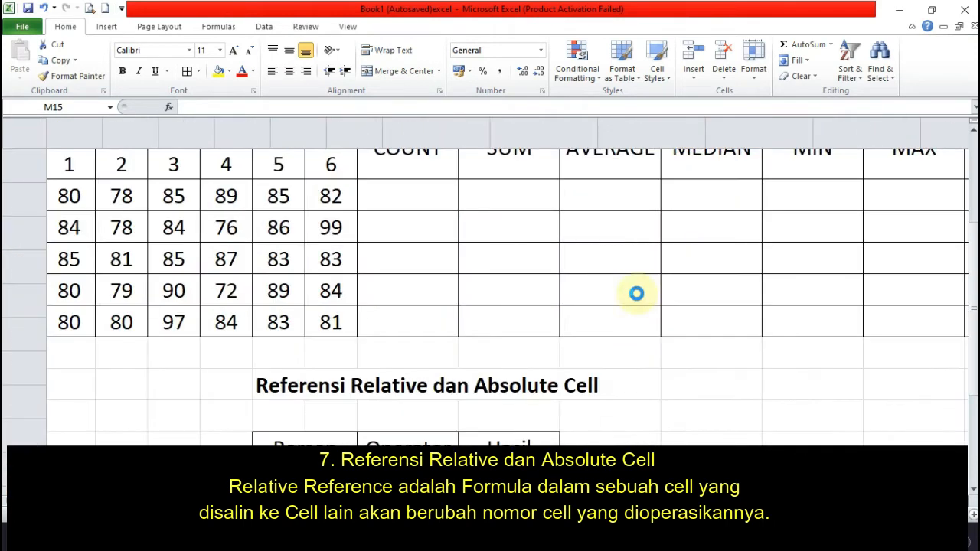
scroll(636, 293, "up", 2)
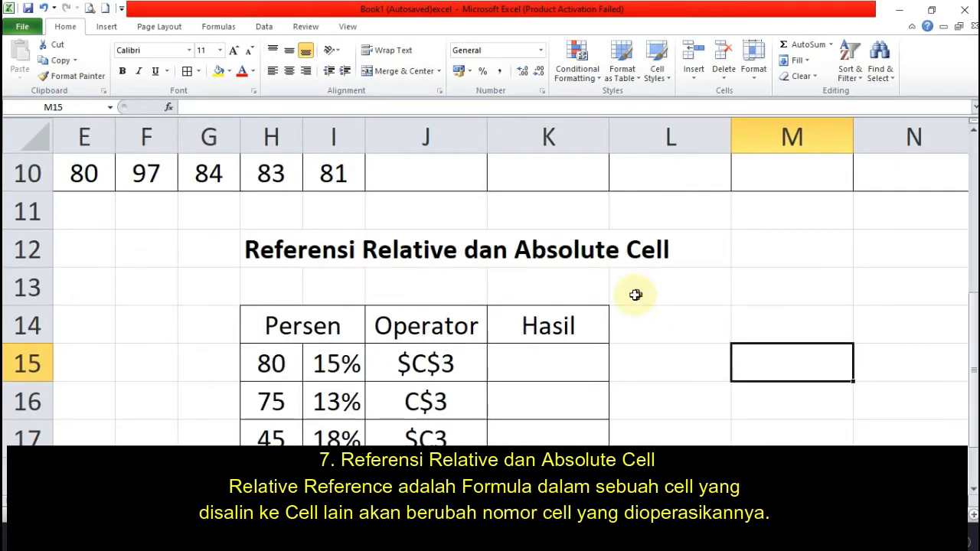
scroll(759, 314, "down", 1)
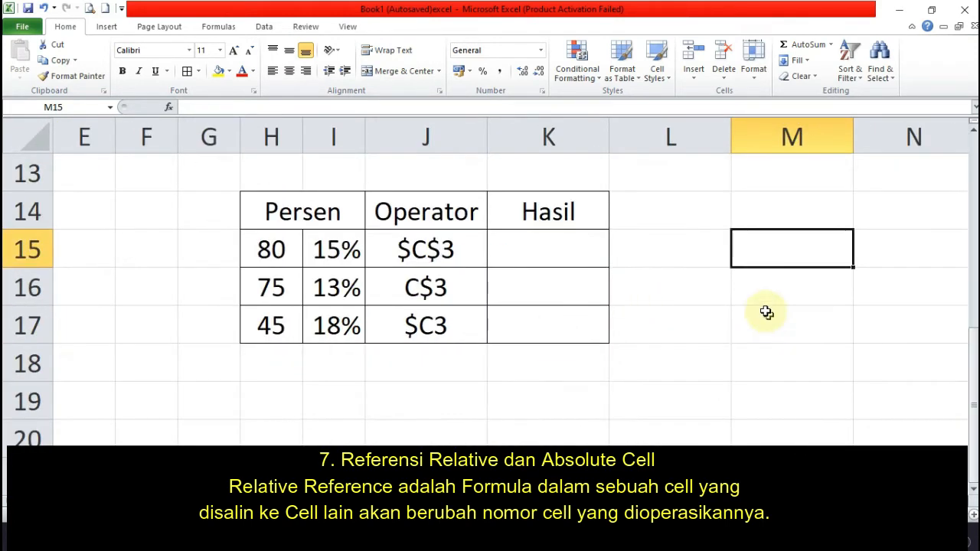
Calculate the first Hasil value in K15 with the fully absolute reference formula =I15*$H$15.
left_click(546, 250)
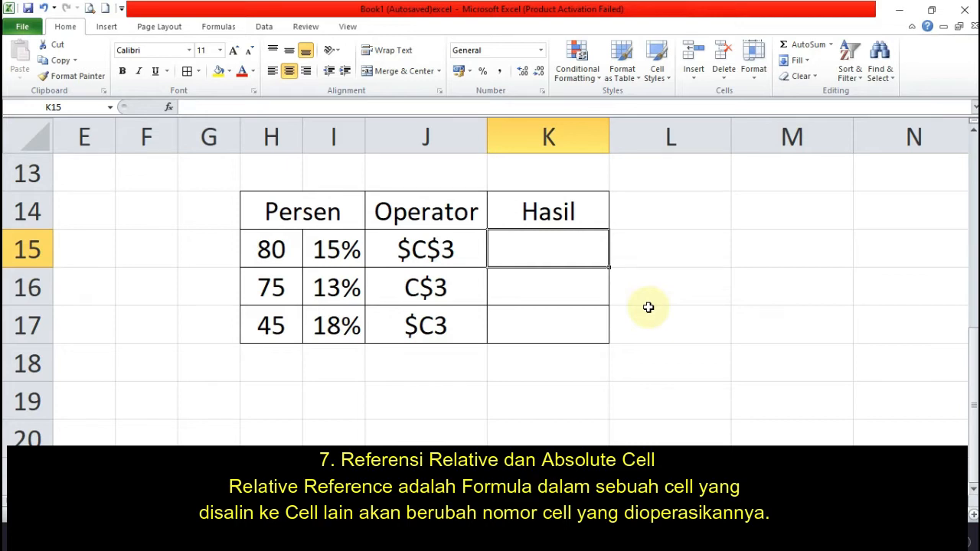
type("=")
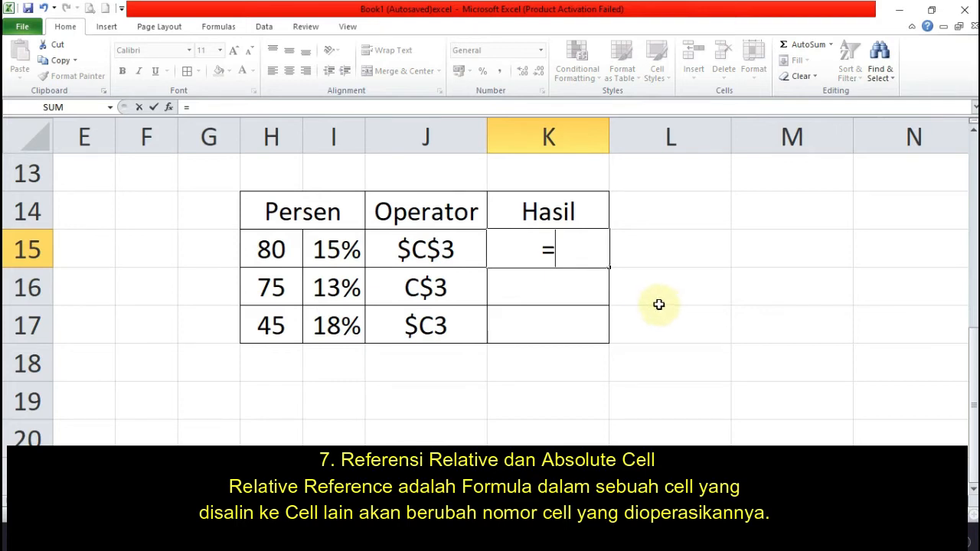
left_click(329, 244)
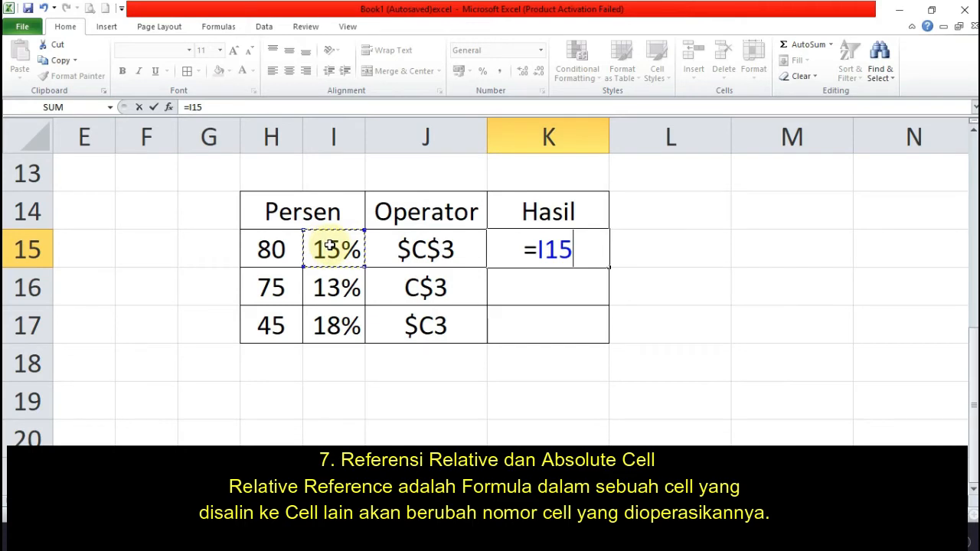
type("*")
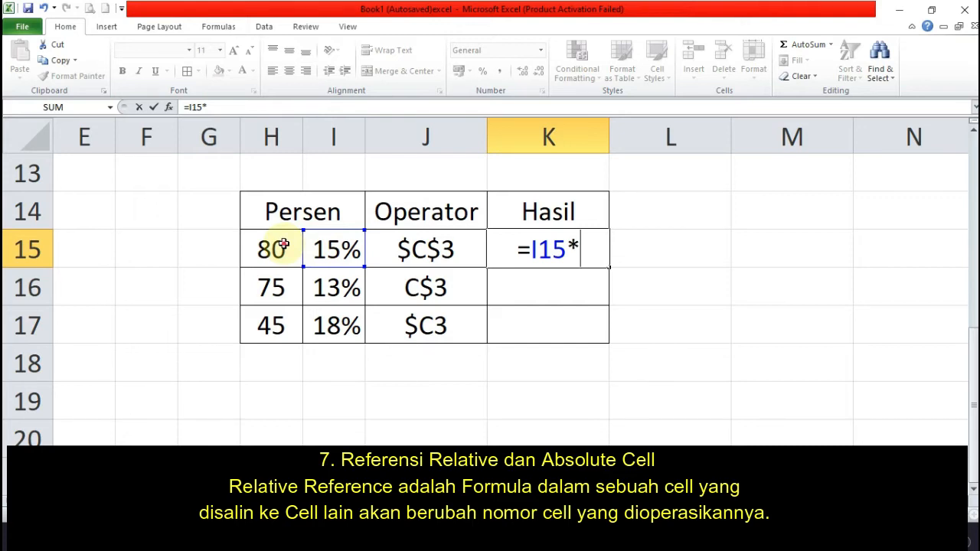
left_click(283, 244)
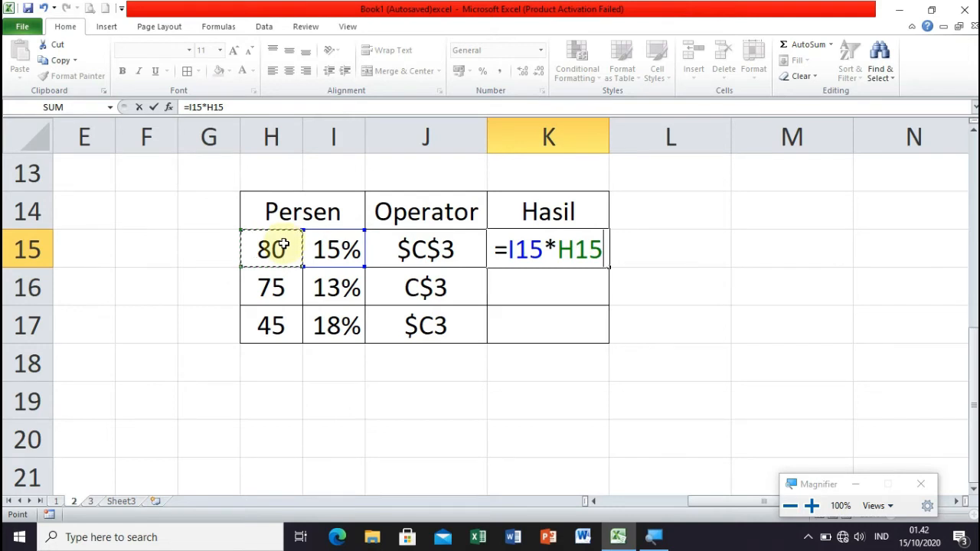
key("F4")
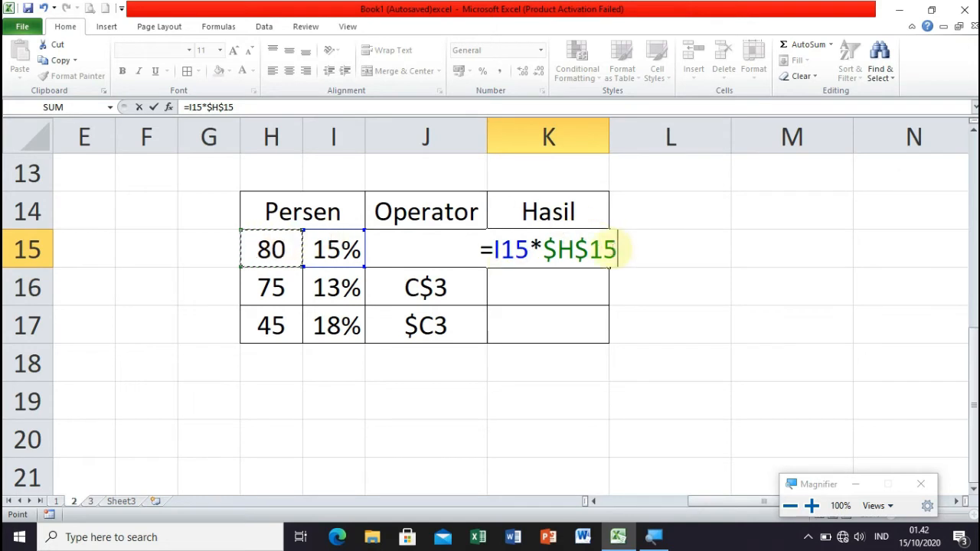
key("Return")
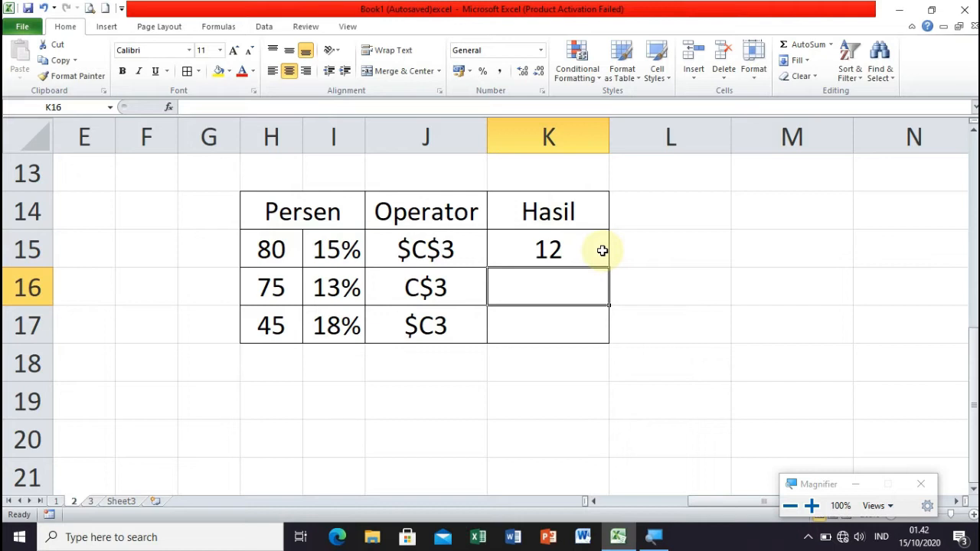
Calculate the second Hasil value in K16 with the row-absolute reference formula =I16*H$16.
type("=")
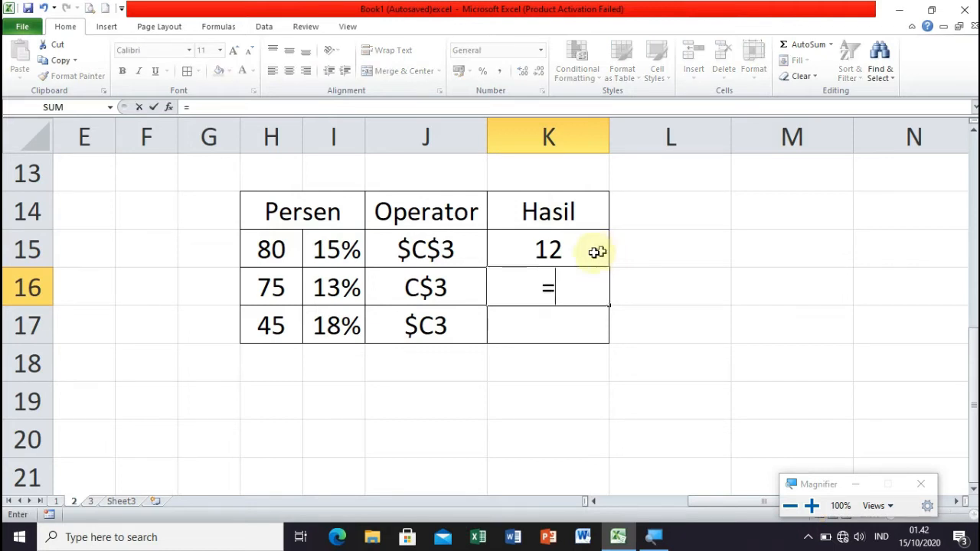
left_click(327, 290)
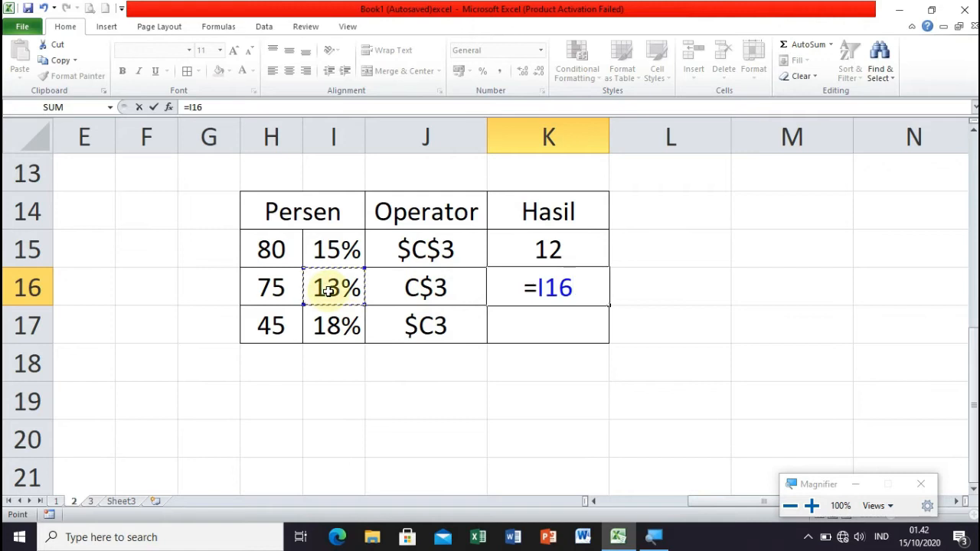
type("*")
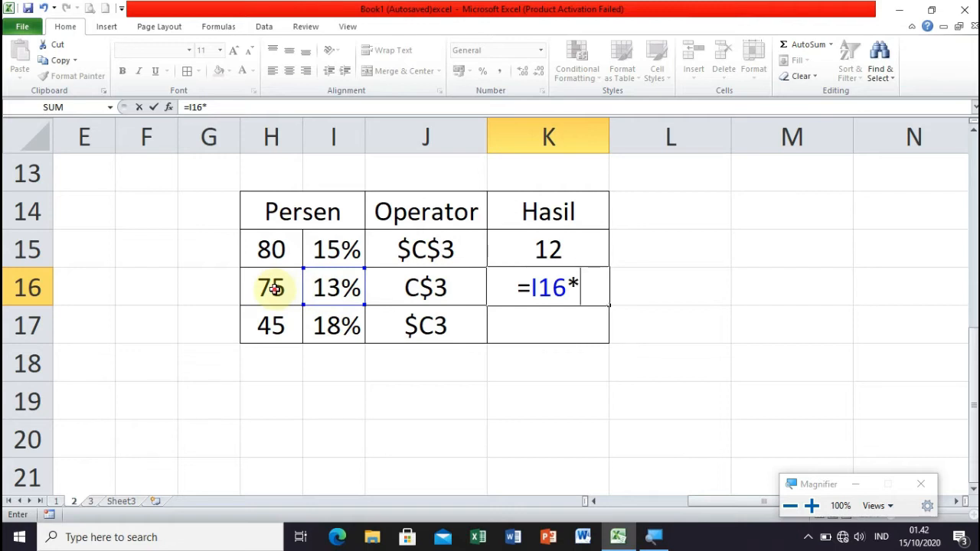
left_click(275, 289)
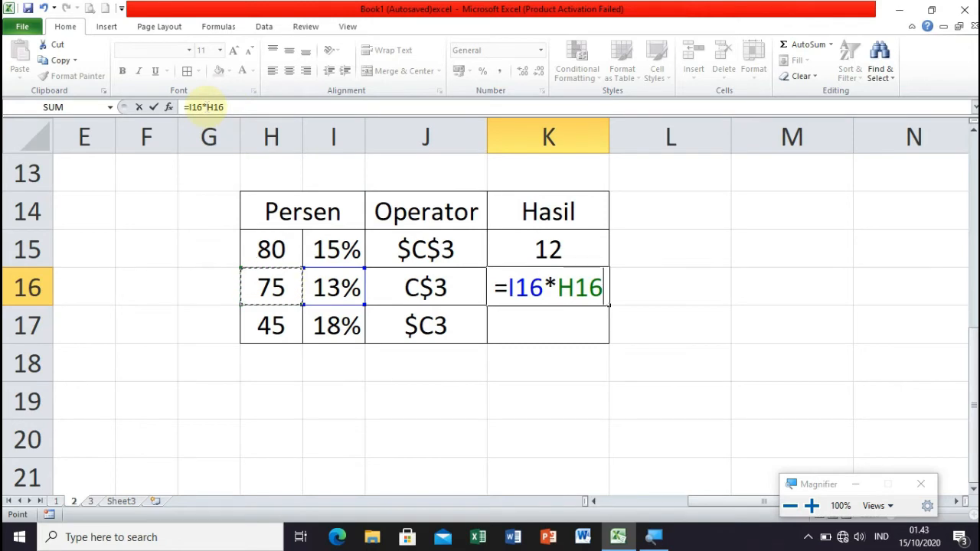
key("super+plus")
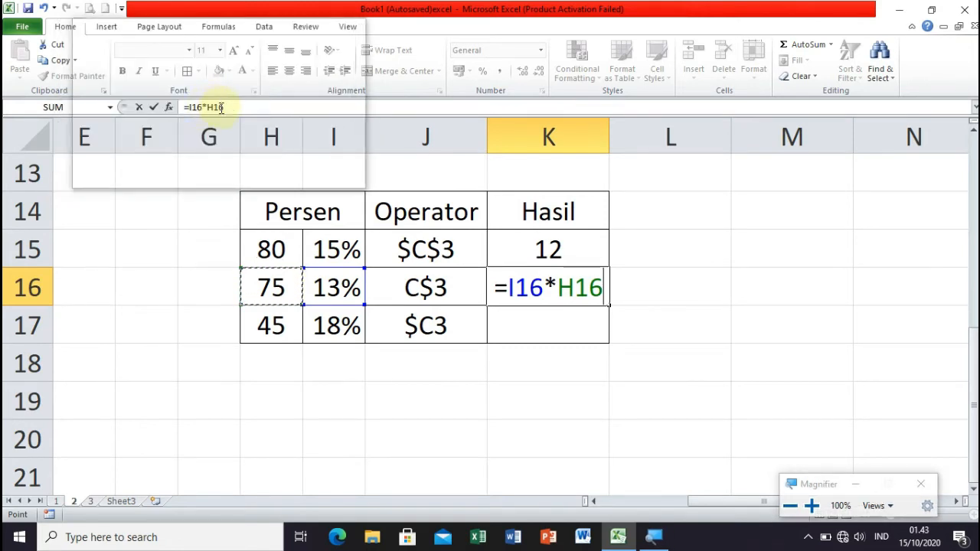
key("super+plus")
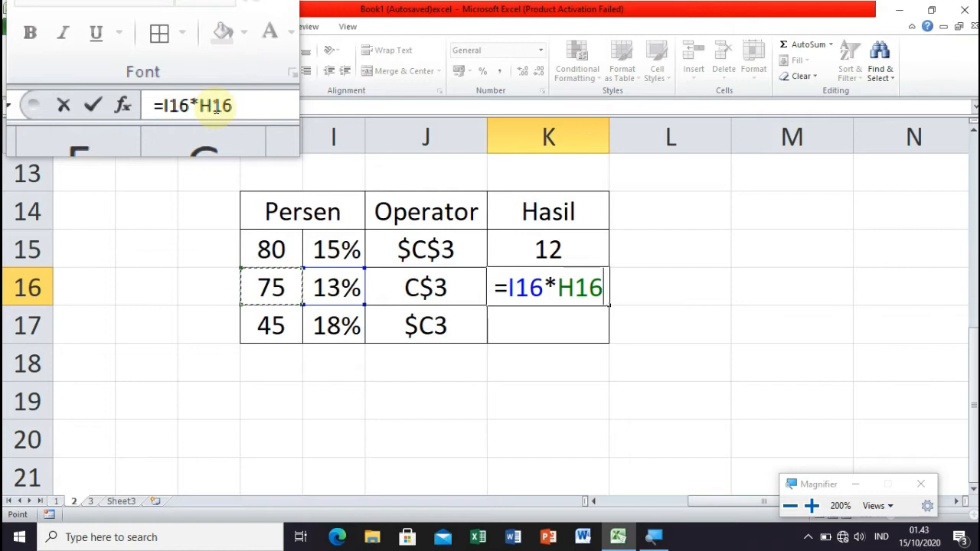
left_click(216, 107)
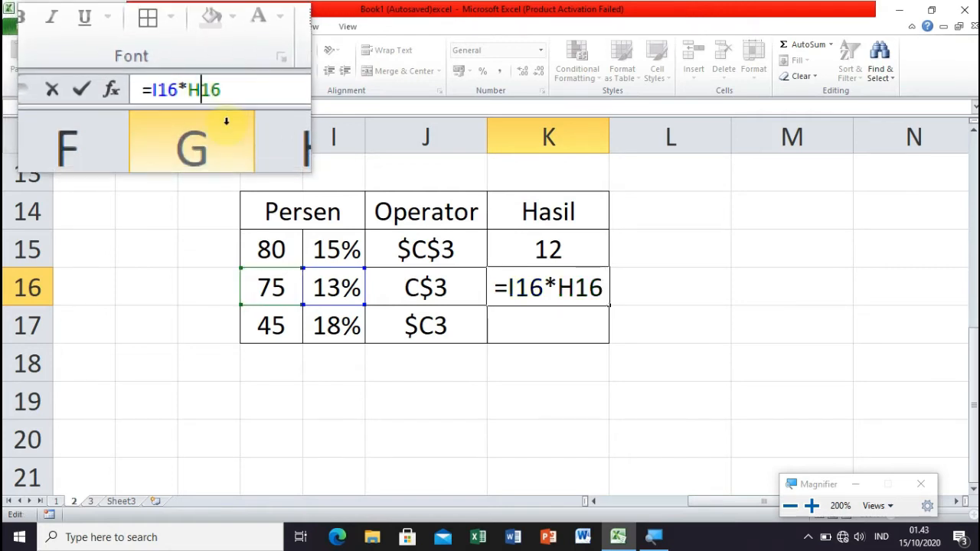
type("$")
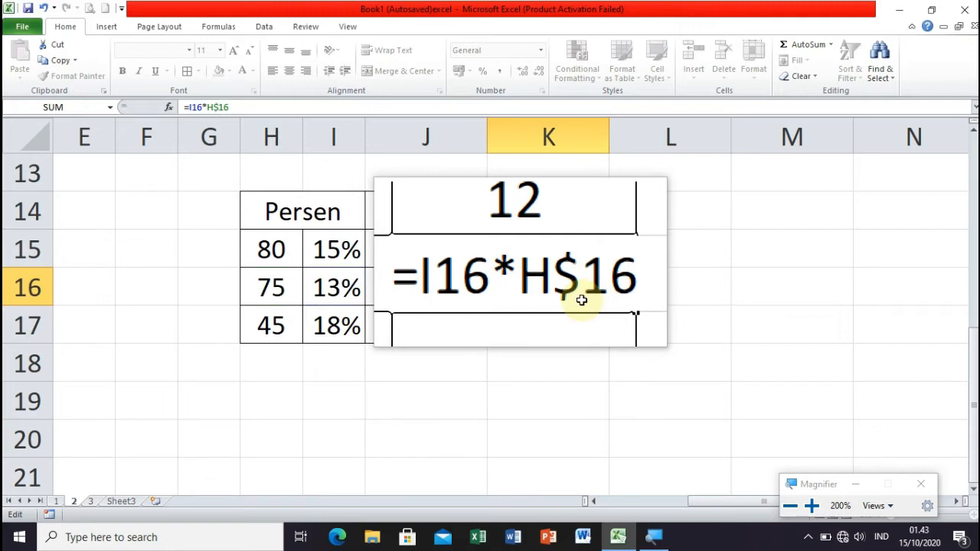
key("Return")
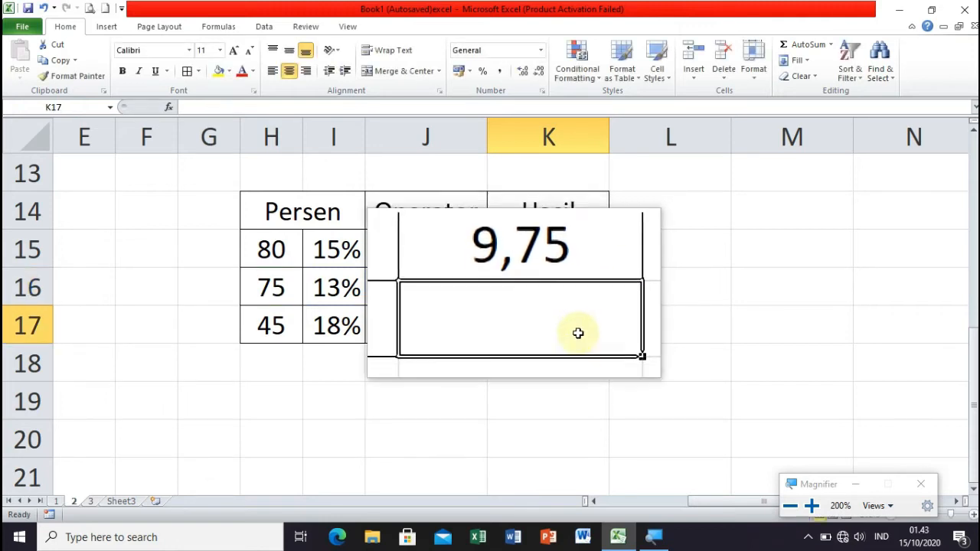
Calculate the third Hasil value in K17 with the column-absolute reference formula =I17*$H17.
type("=")
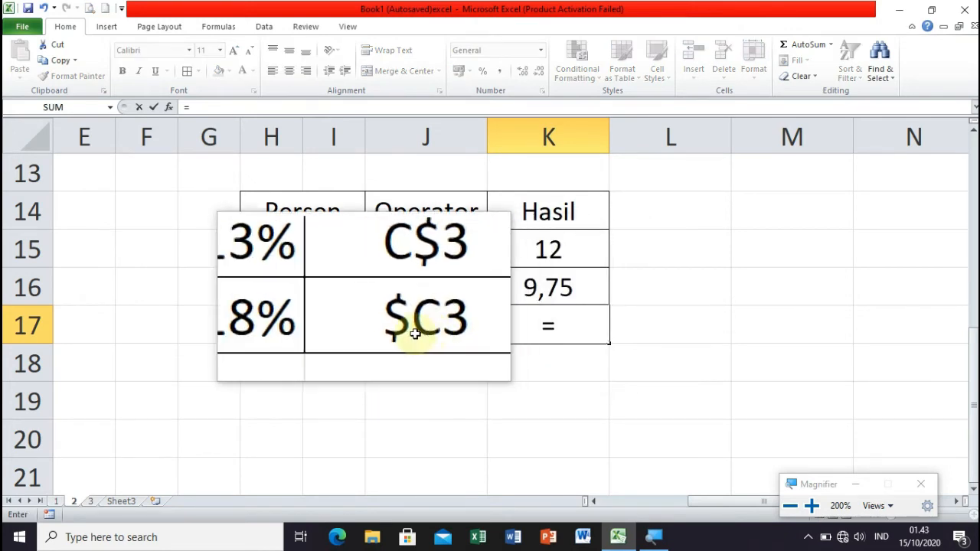
left_click(354, 327)
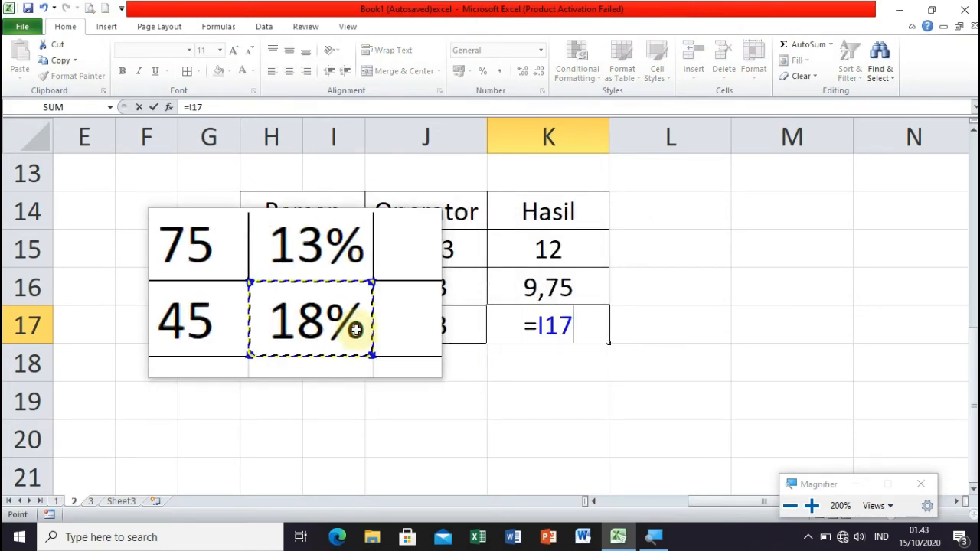
type("*")
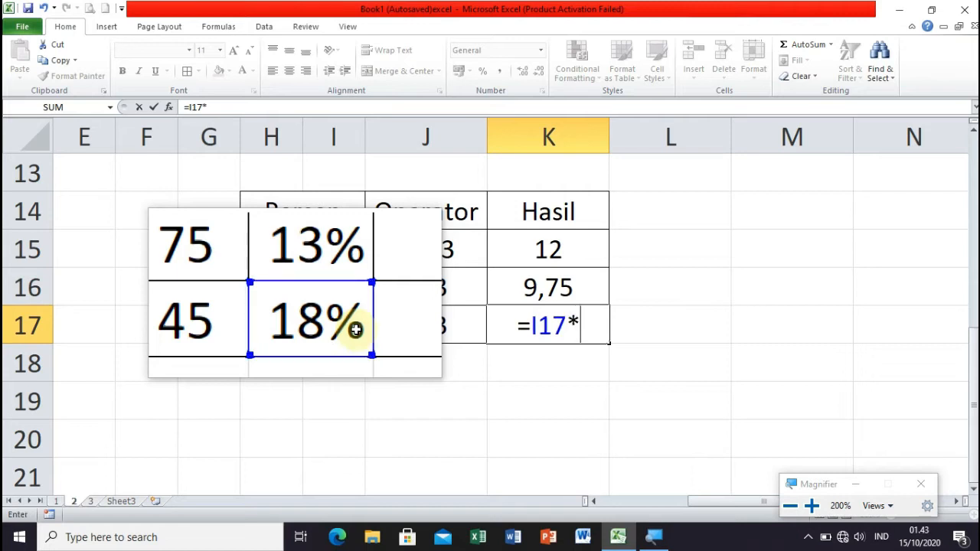
left_click(285, 327)
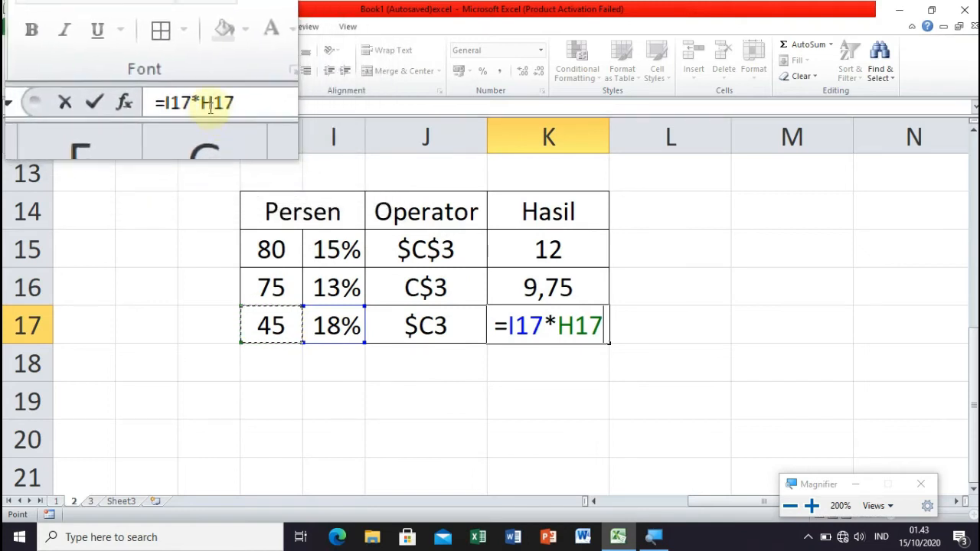
left_click(211, 108)
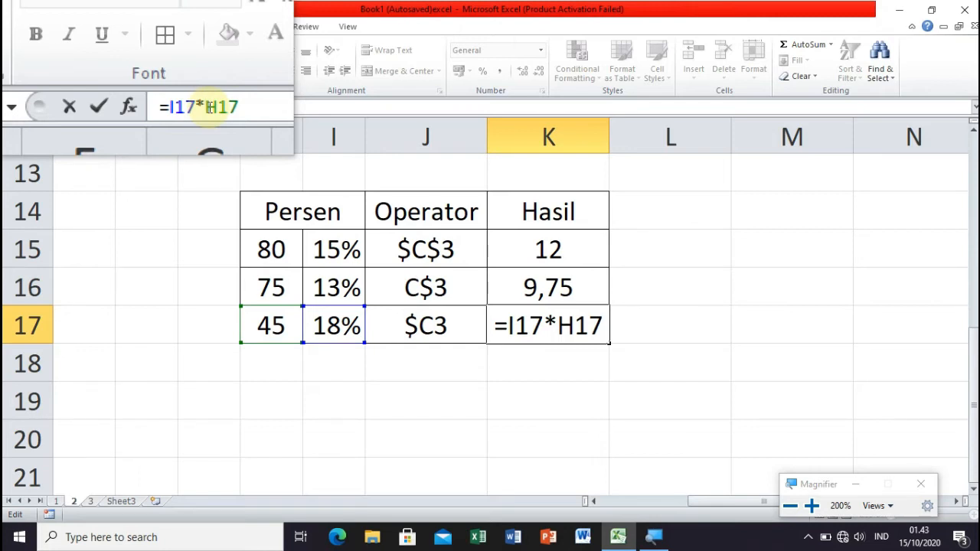
type("$")
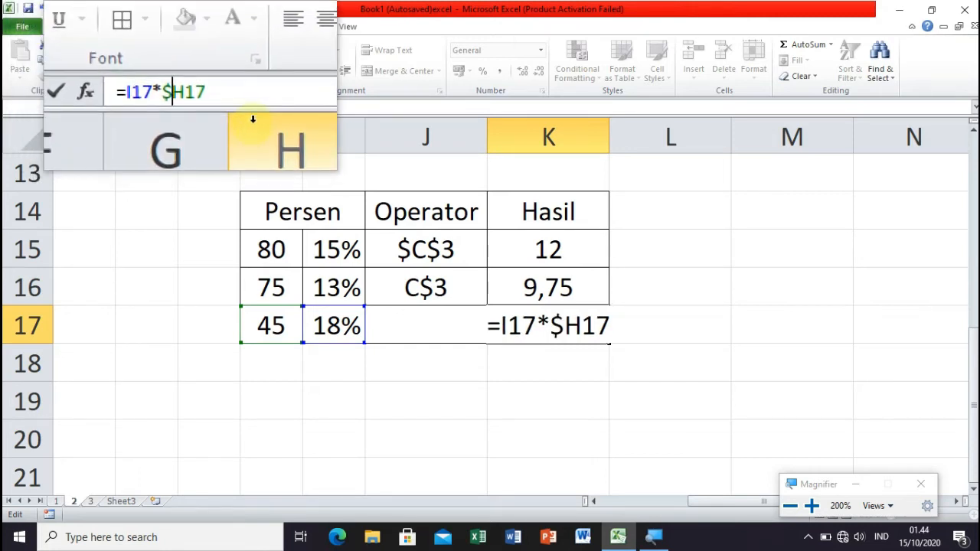
key("Return")
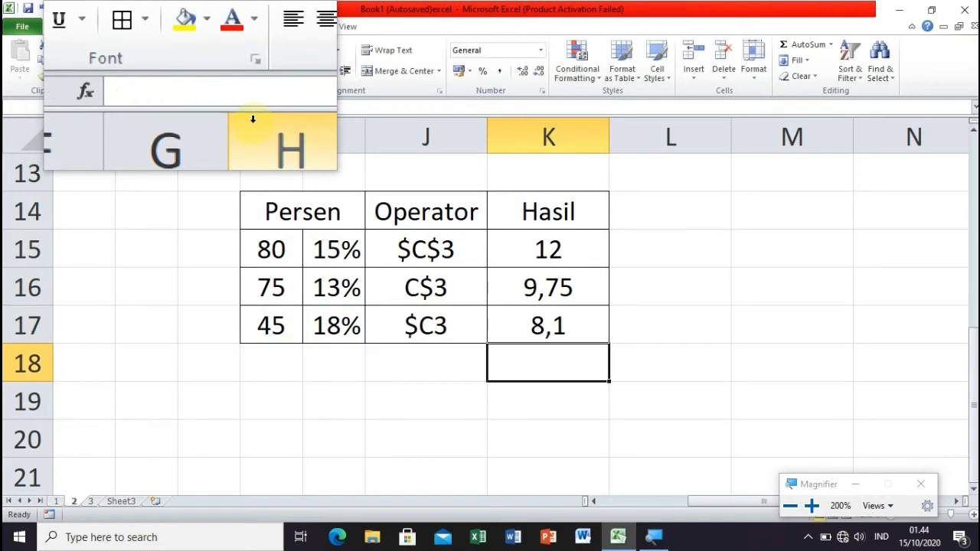
key("super+minus")
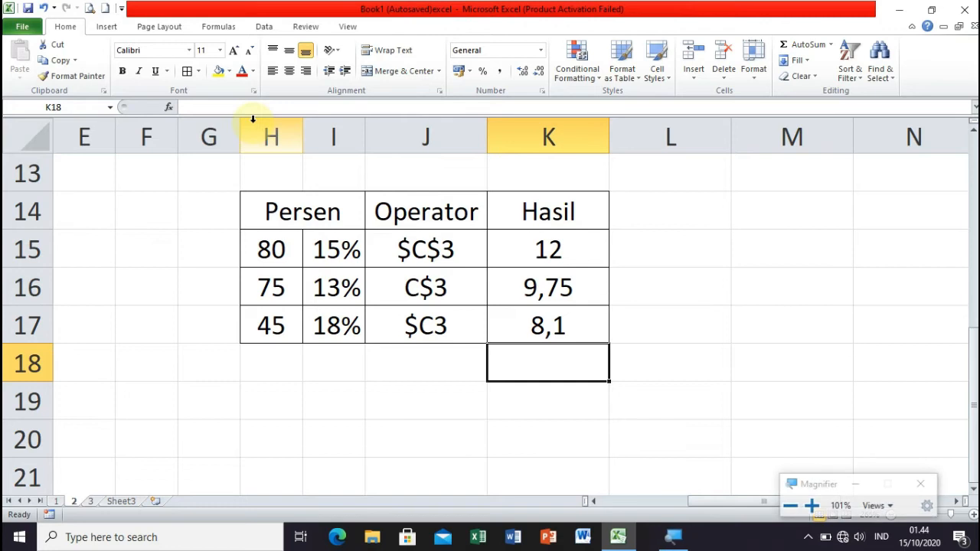
Review the Hasil results in K15:K17, then examine the DAFTAR NILAI table and its statistics columns on the same sheet.
left_click(544, 275)
left_click_drag(549, 247, 541, 321)
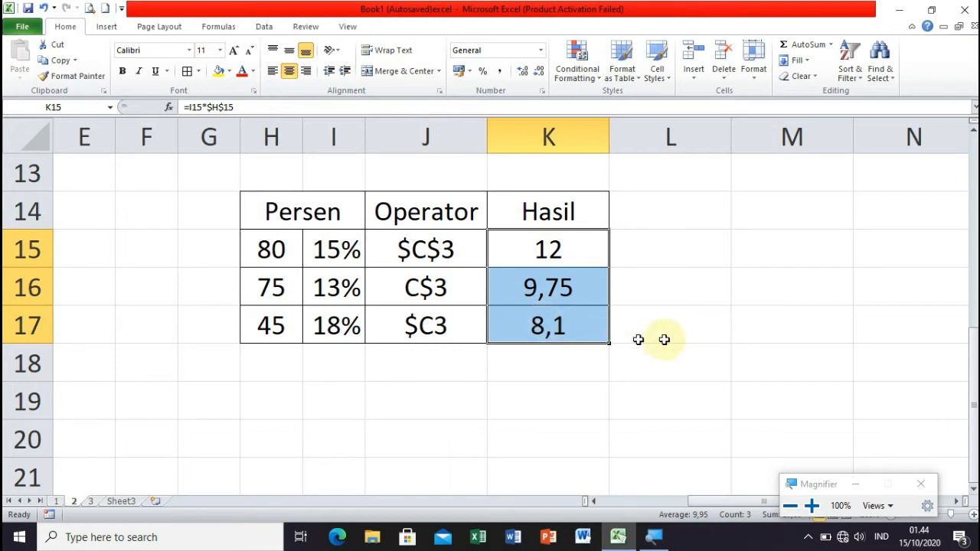
scroll(671, 338, "up", 2)
scroll(671, 338, "up", 2)
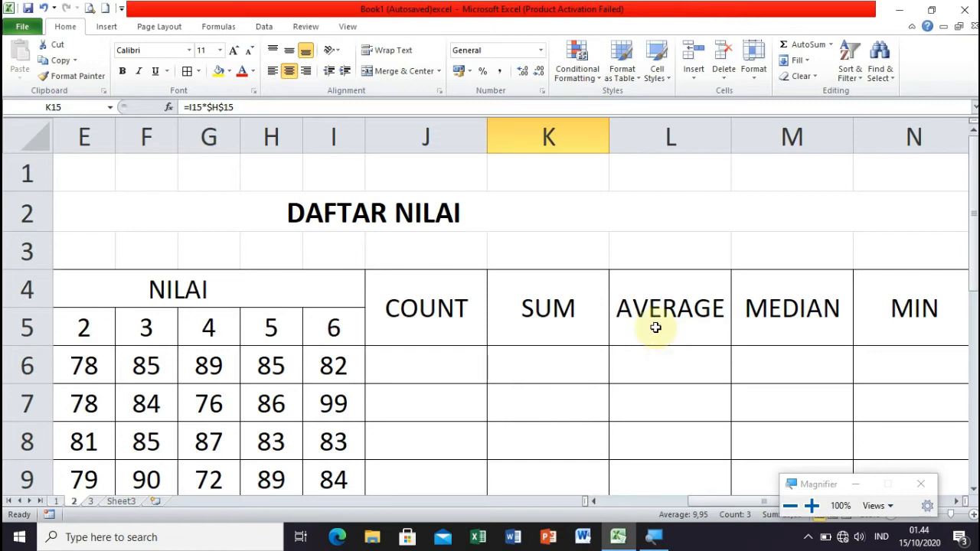
scroll(651, 315, "down", 1)
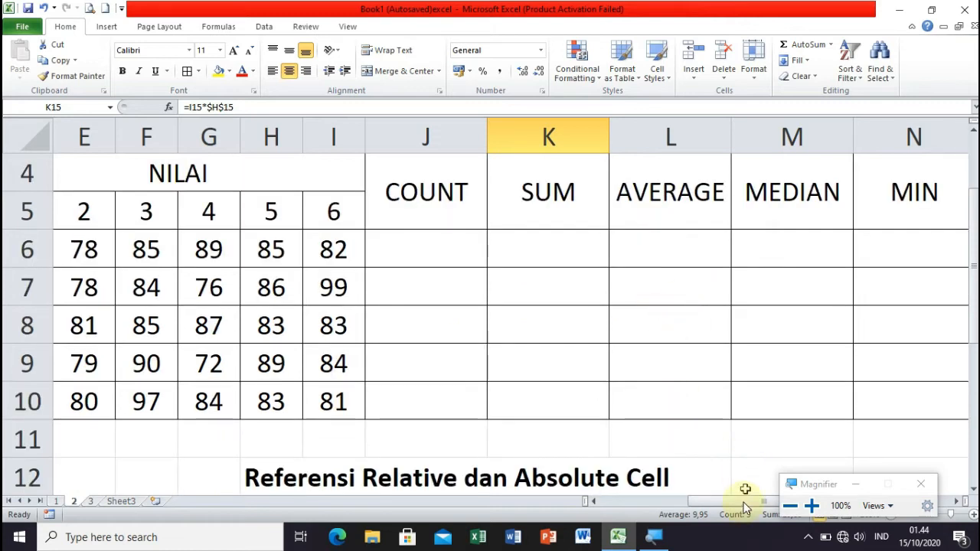
scroll(656, 321, "up", 1)
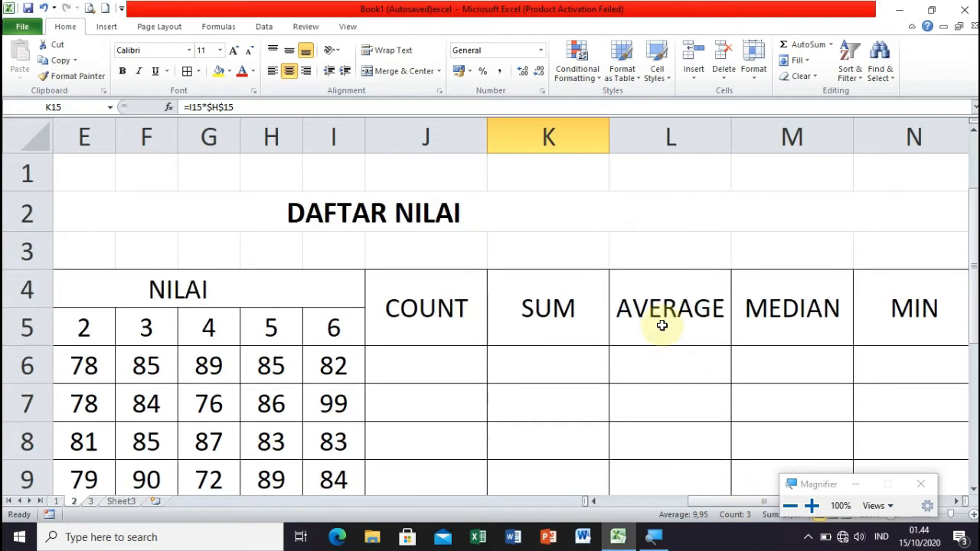
scroll(644, 326, "down", 1)
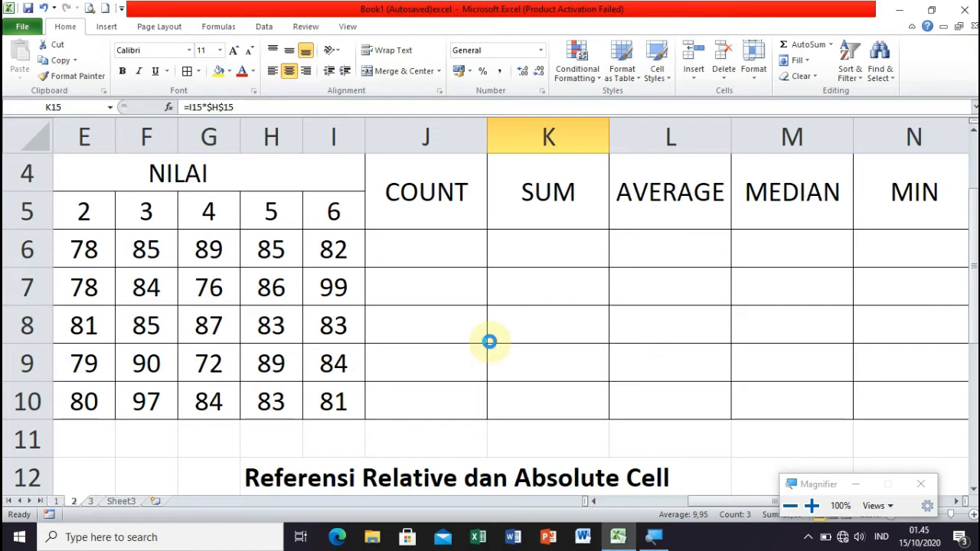
scroll(489, 341, "down", 2)
Count the first row's scores in J6 with the formula =COUNT(D6:I6).
left_click(465, 269)
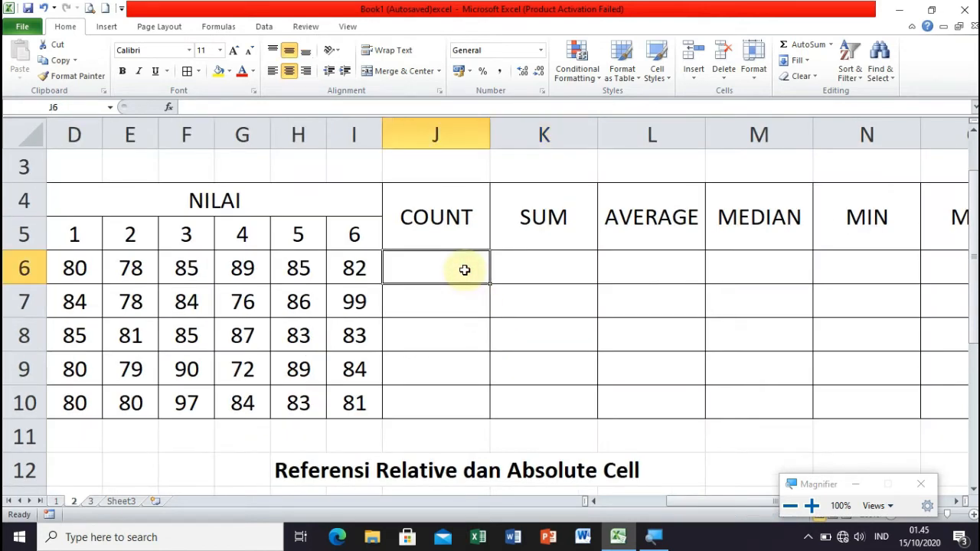
type("=")
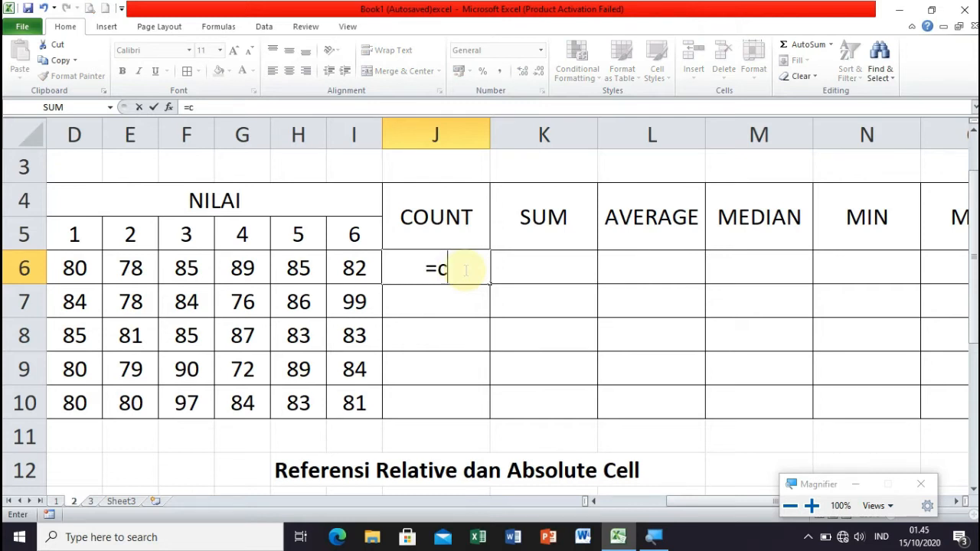
type("count(")
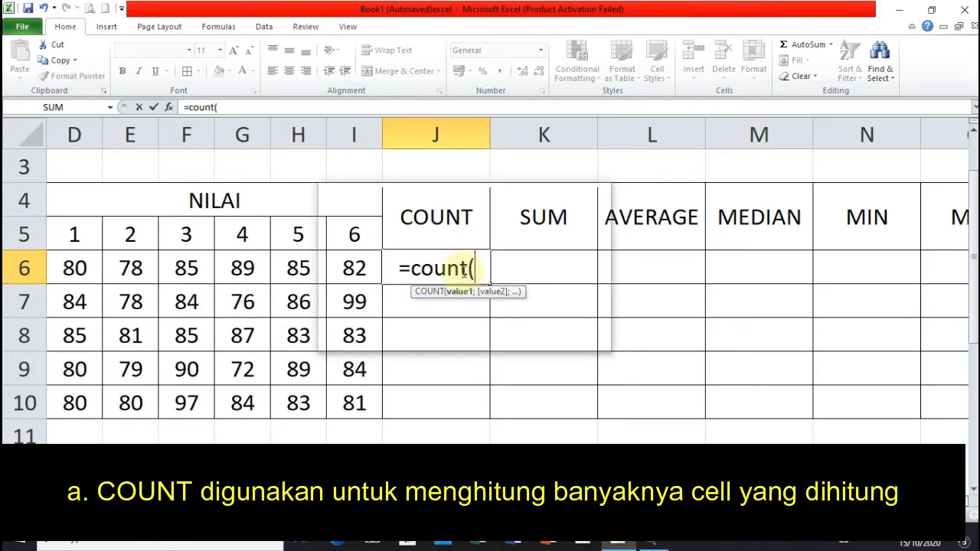
key("super+plus")
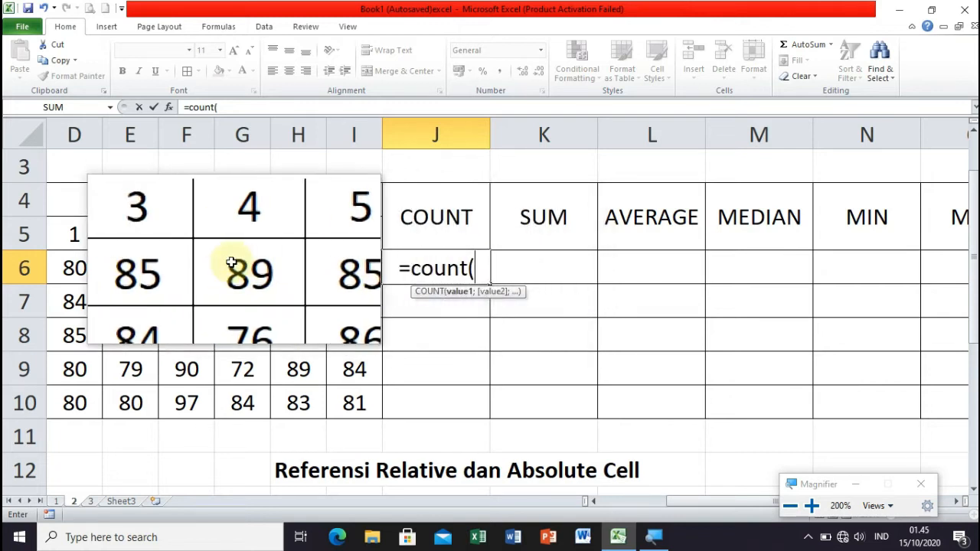
key("super+minus")
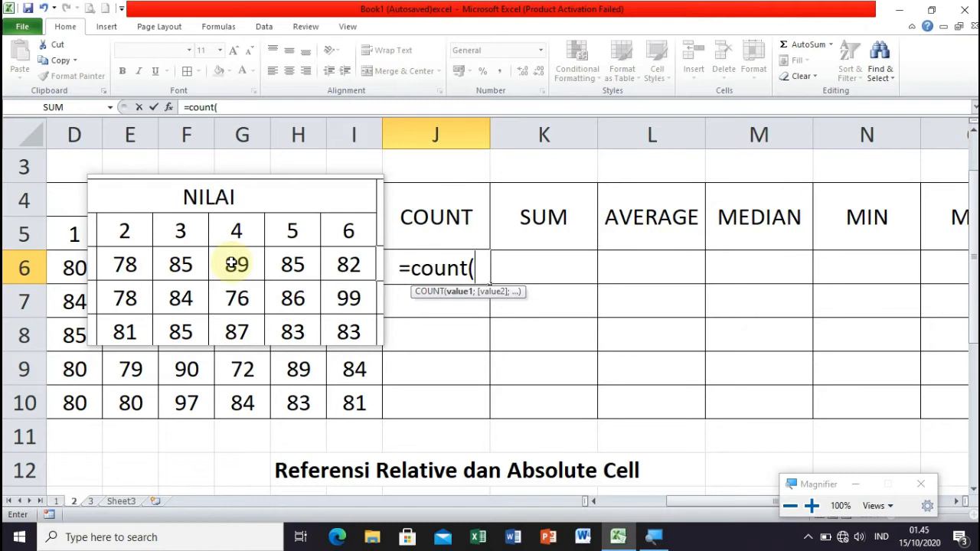
left_click(94, 263)
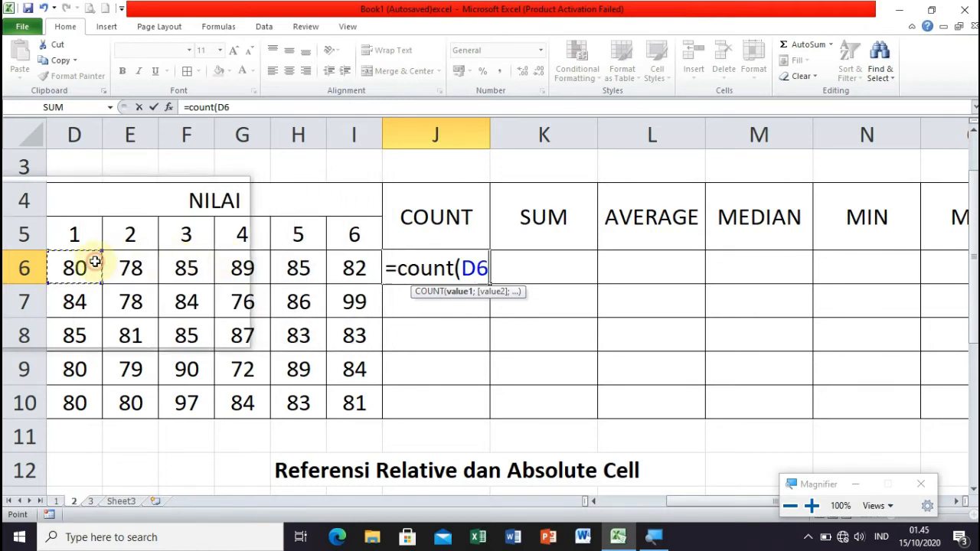
key("shift+Right")
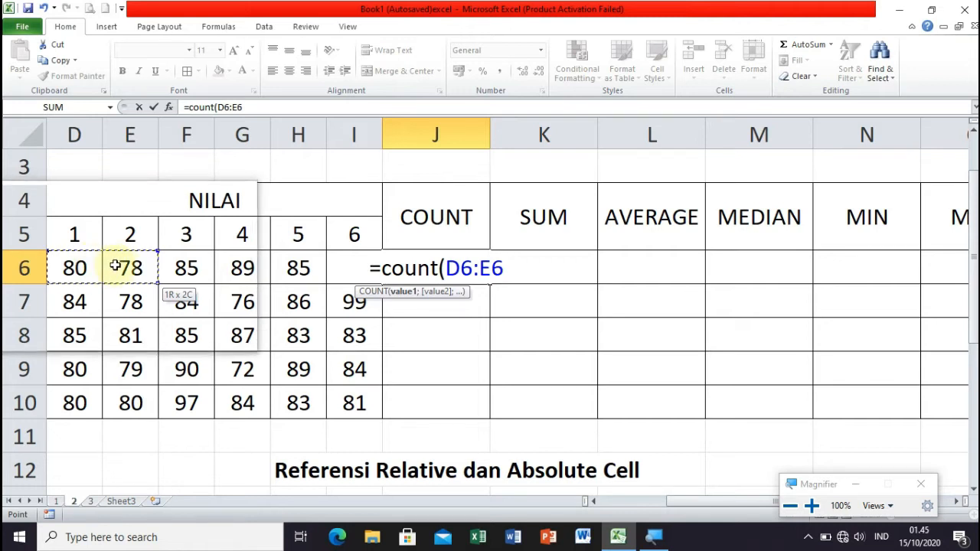
key("shift+Right")
key("shift+Right")
key("shift+Right")
key("shift+Right")
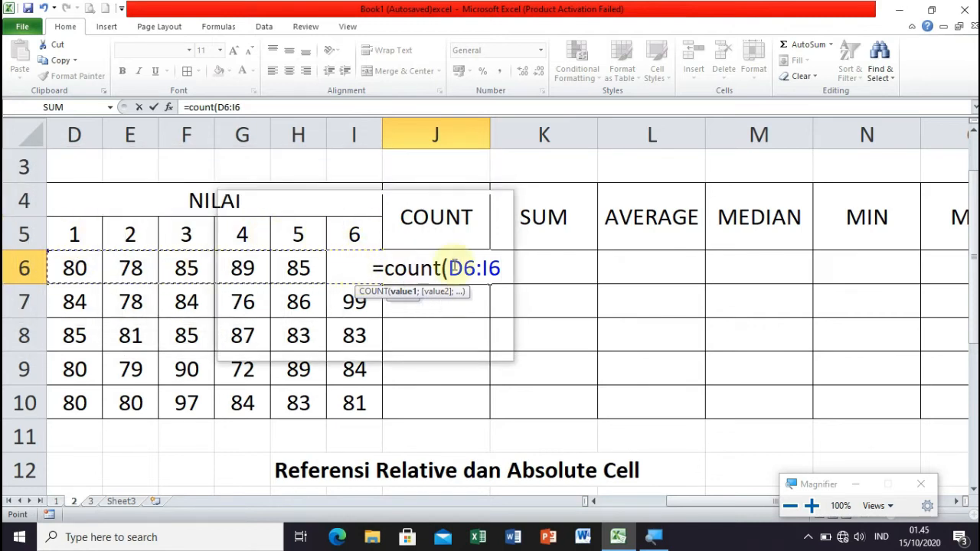
type(")")
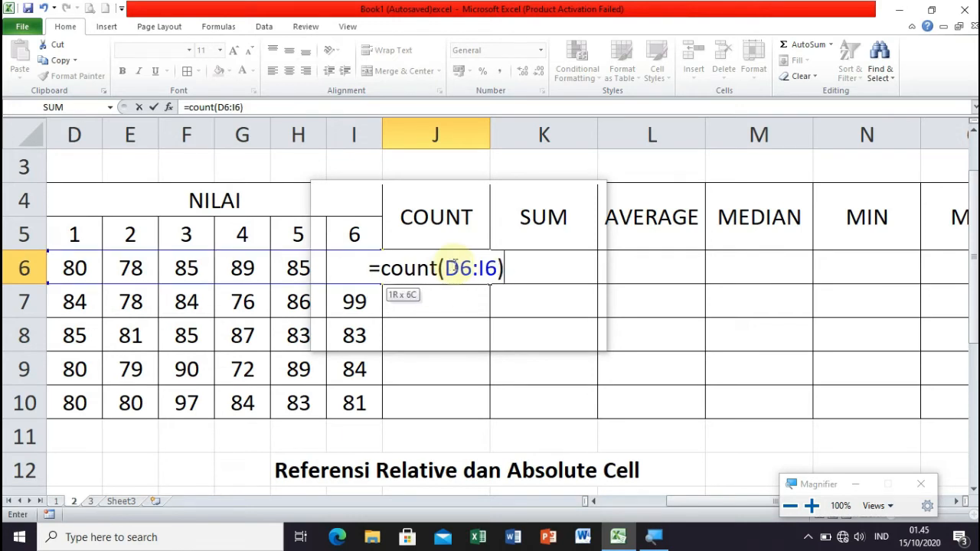
key("Return")
Fill the COUNT formula from J6 down to J10.
left_click(454, 264)
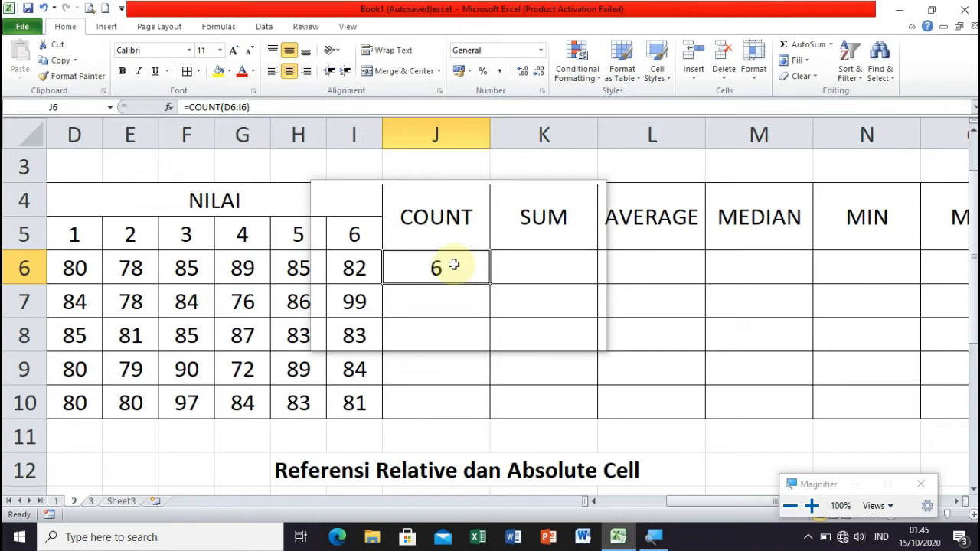
left_click_drag(491, 283, 489, 412)
left_click_drag(488, 414, 487, 414)
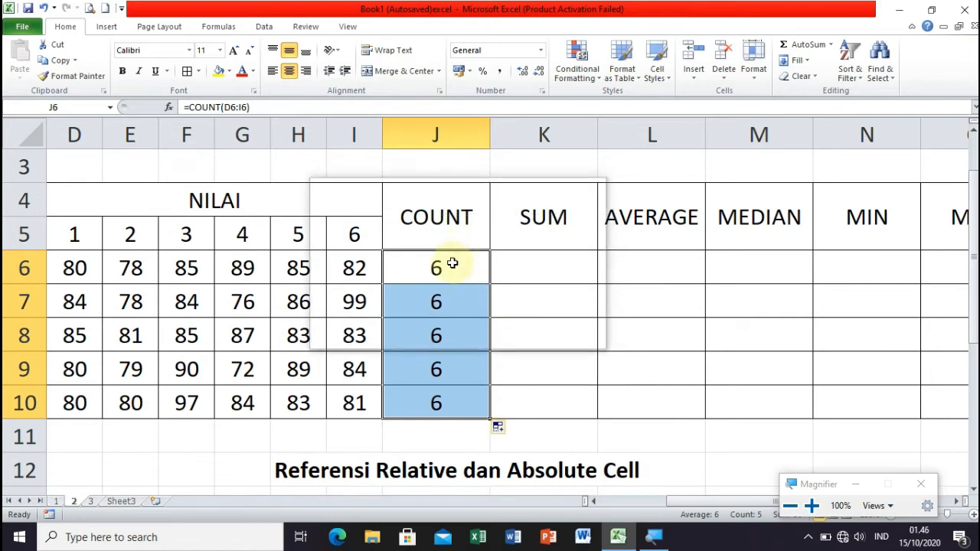
Total the first row's scores in K6 with =SUM(D6:I6) and fill the formula down to K10.
left_click(528, 268)
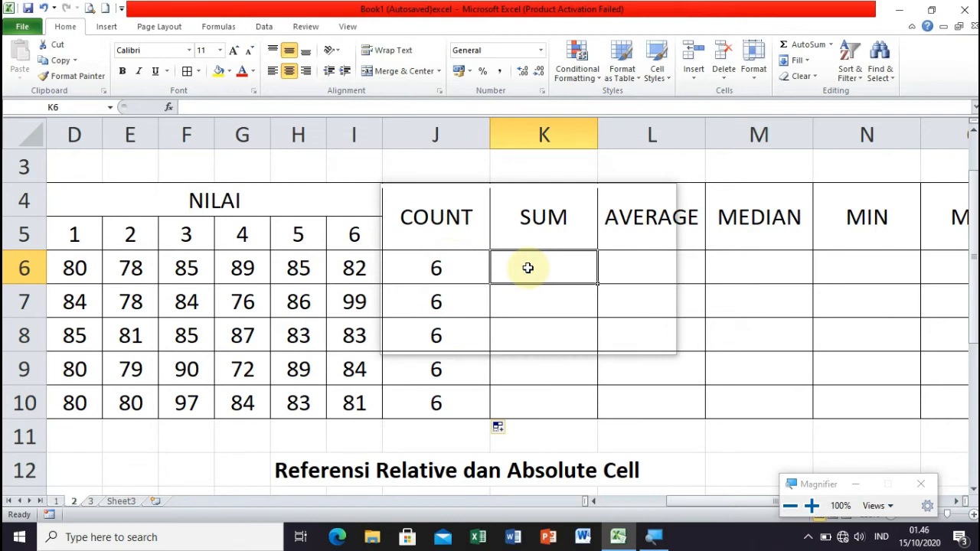
type("=")
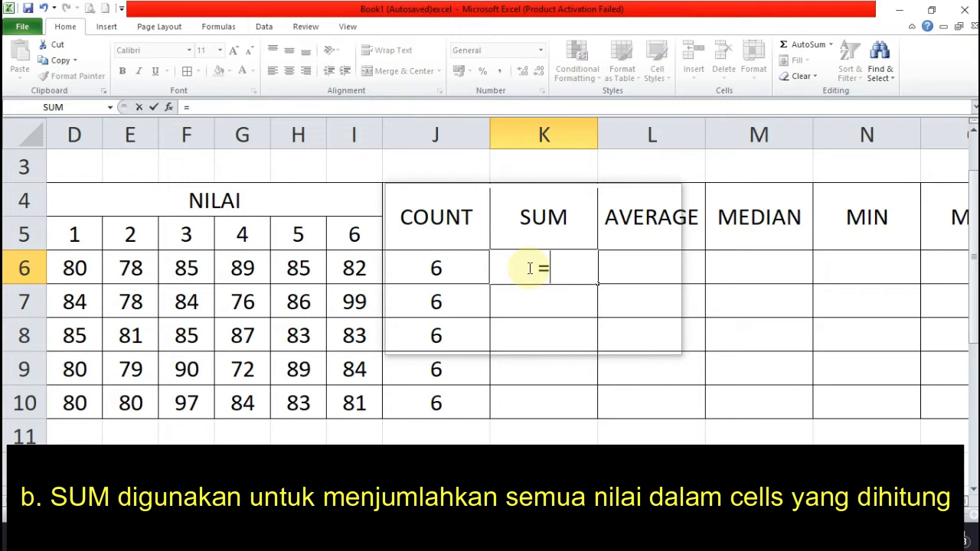
key("super+plus")
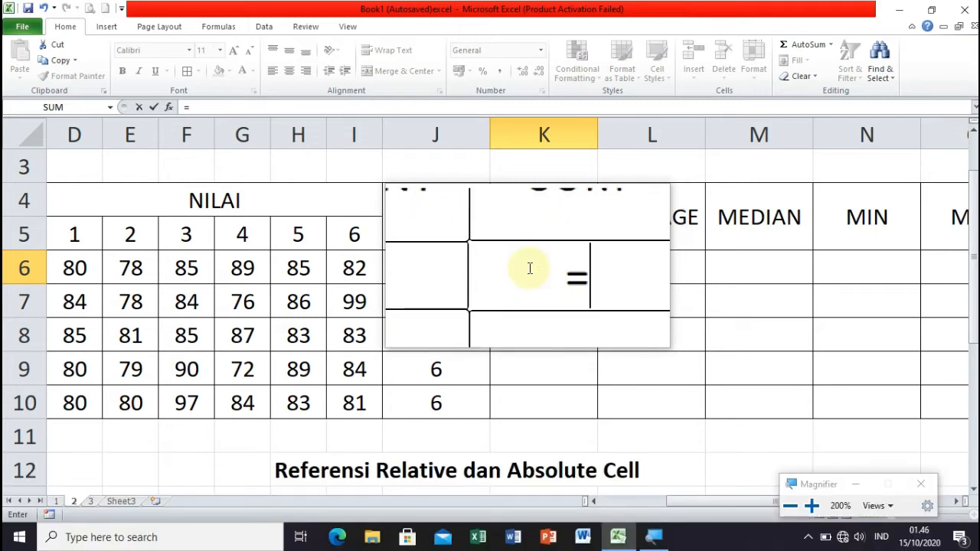
type("su")
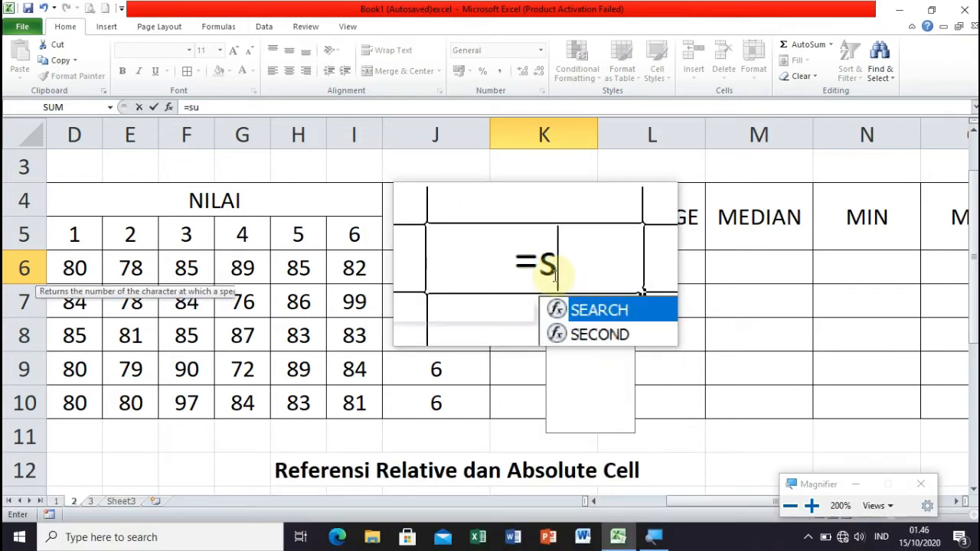
type("m(")
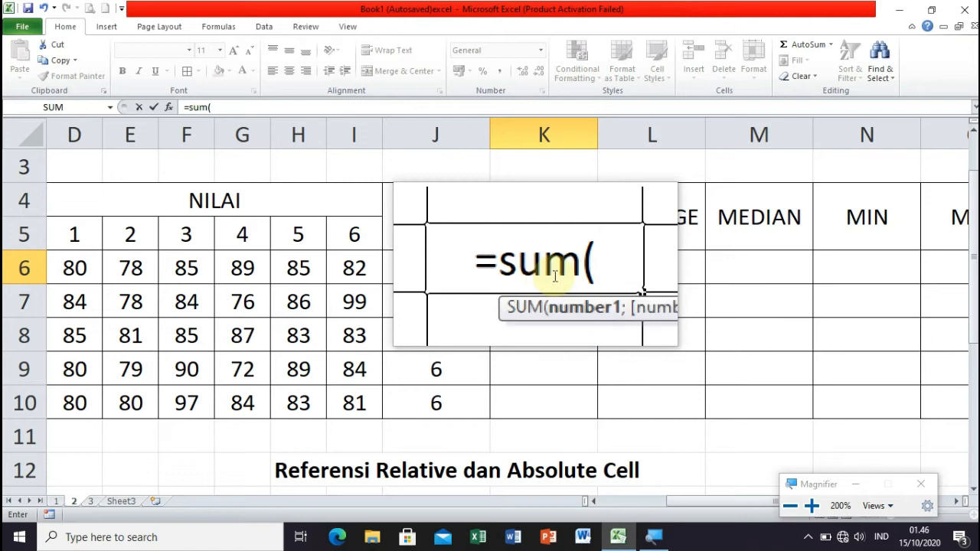
key("super+Escape")
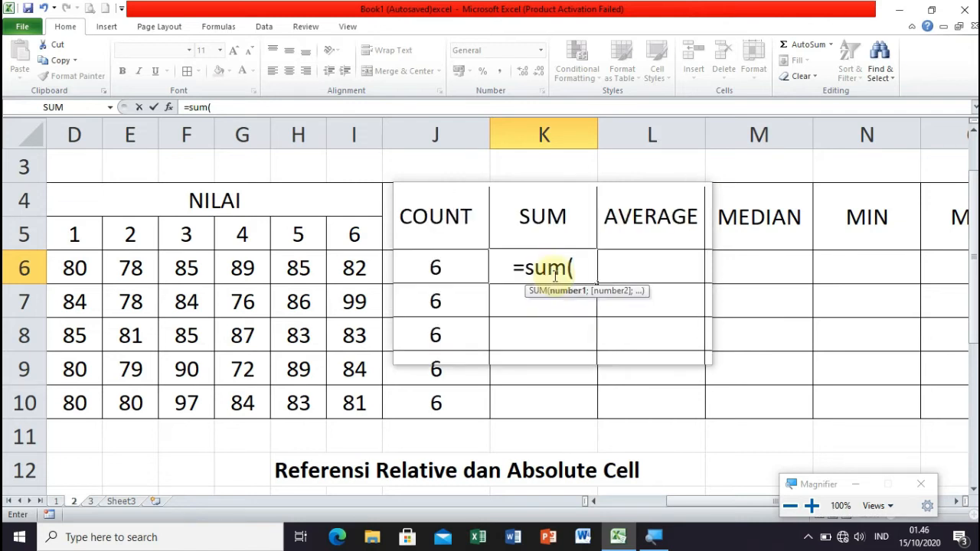
left_click(88, 267)
key("shift+Right")
key("shift+Right")
key("shift+Right")
key("shift+Right")
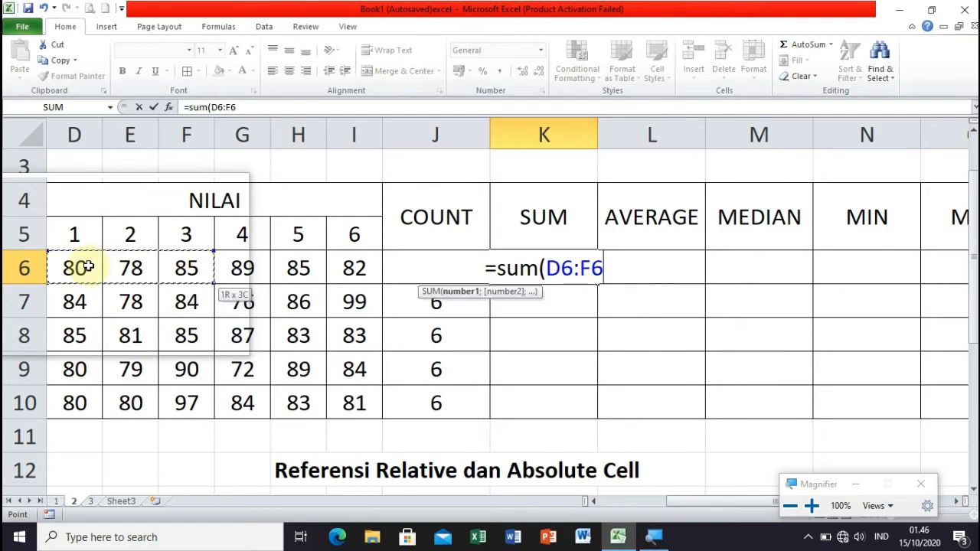
key("shift+Right")
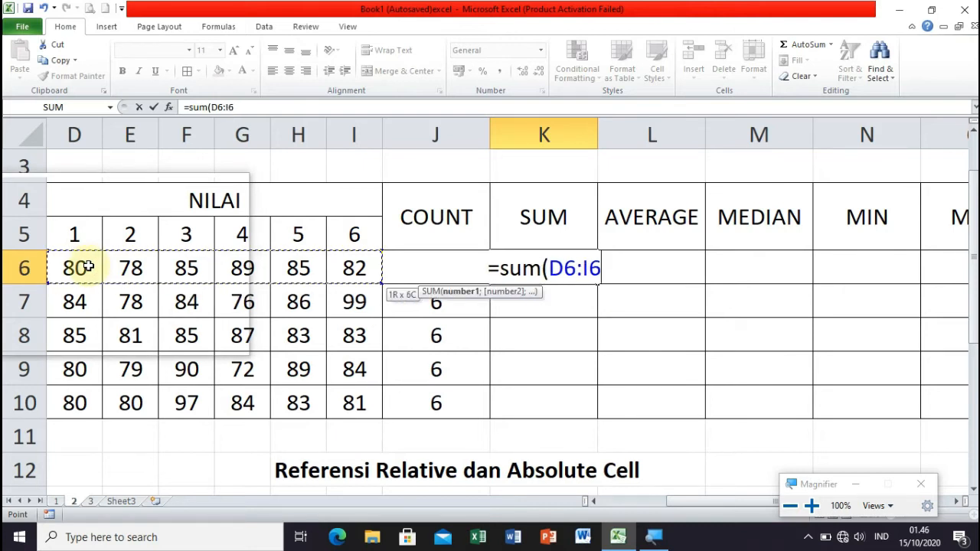
type(")")
key("Return")
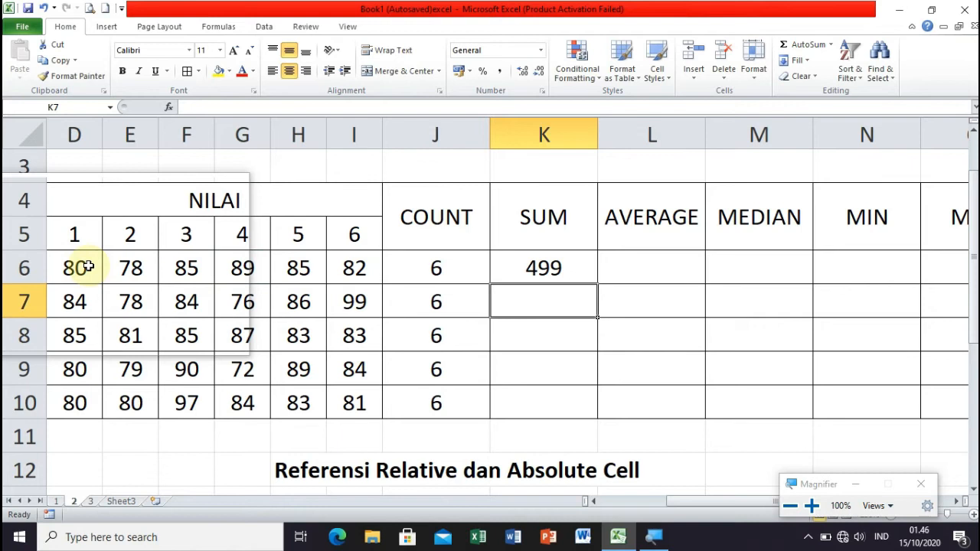
left_click(544, 268)
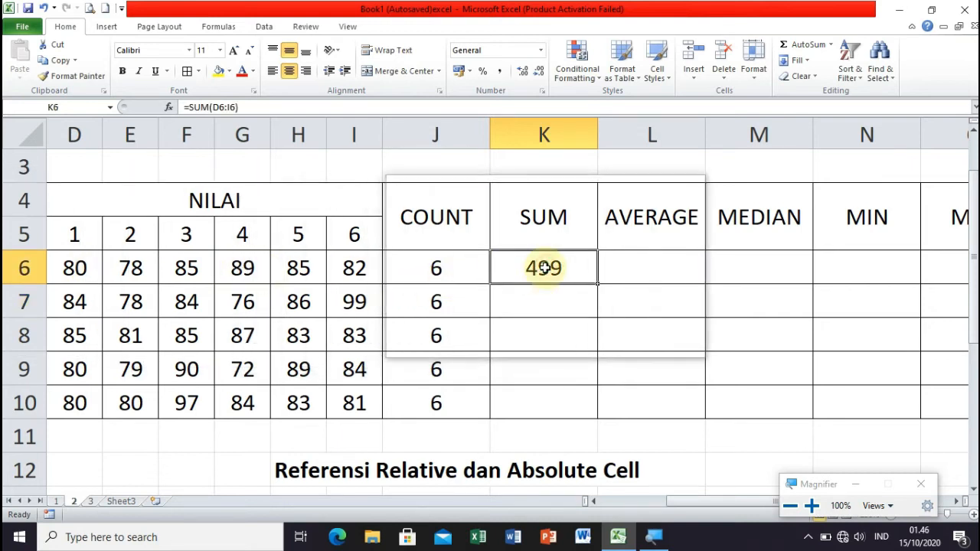
left_click_drag(598, 284, 602, 416)
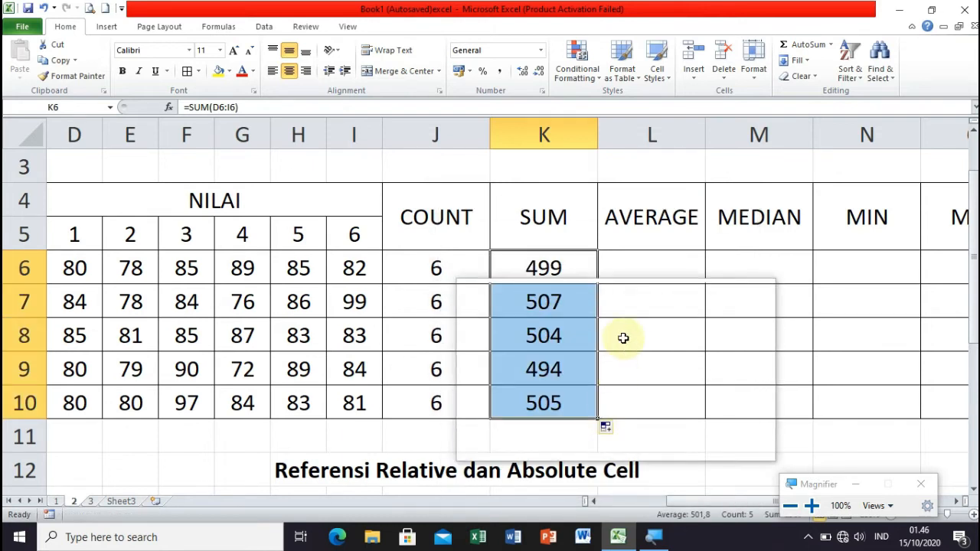
Average the first row's scores in L6 with =AVERAGE(D6:I6) and fill the formula down to L10.
left_click(646, 269)
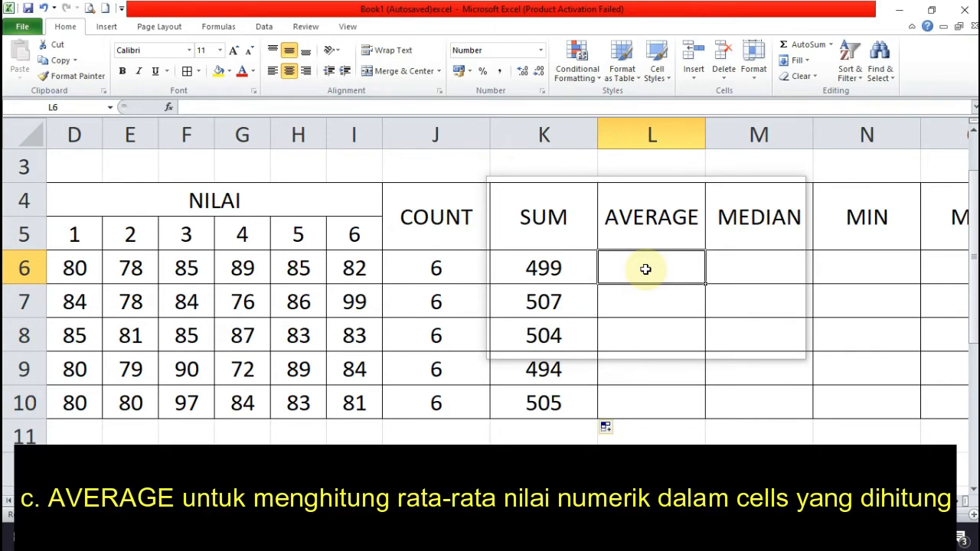
type("=")
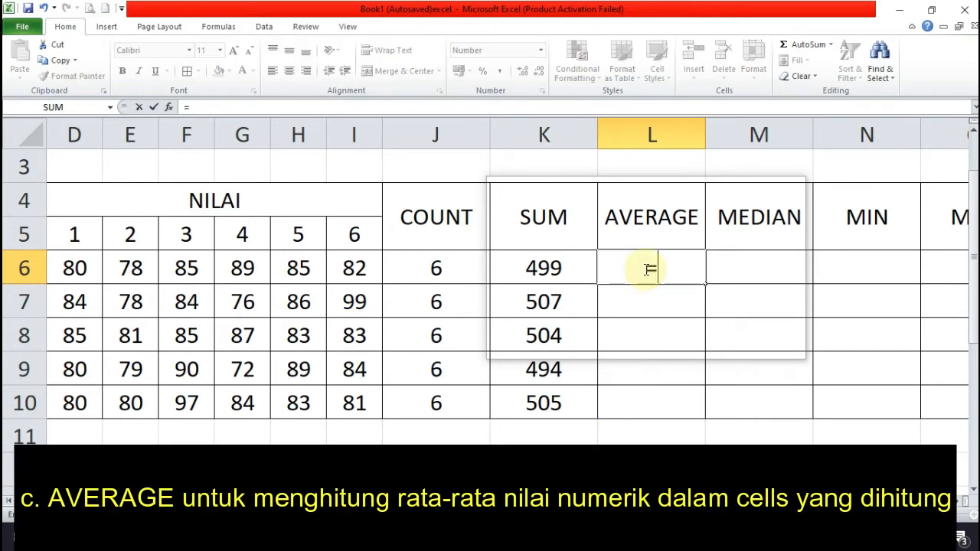
type("aver")
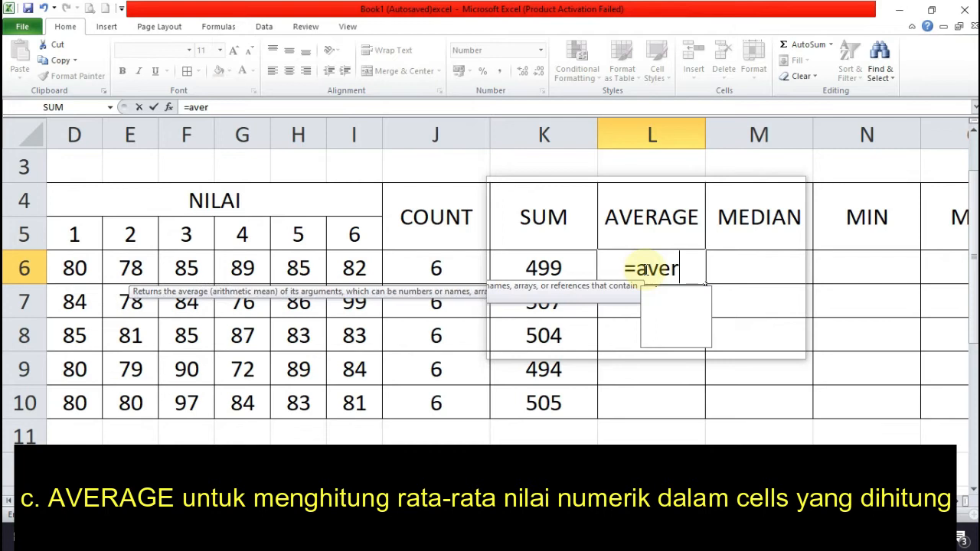
type("age(")
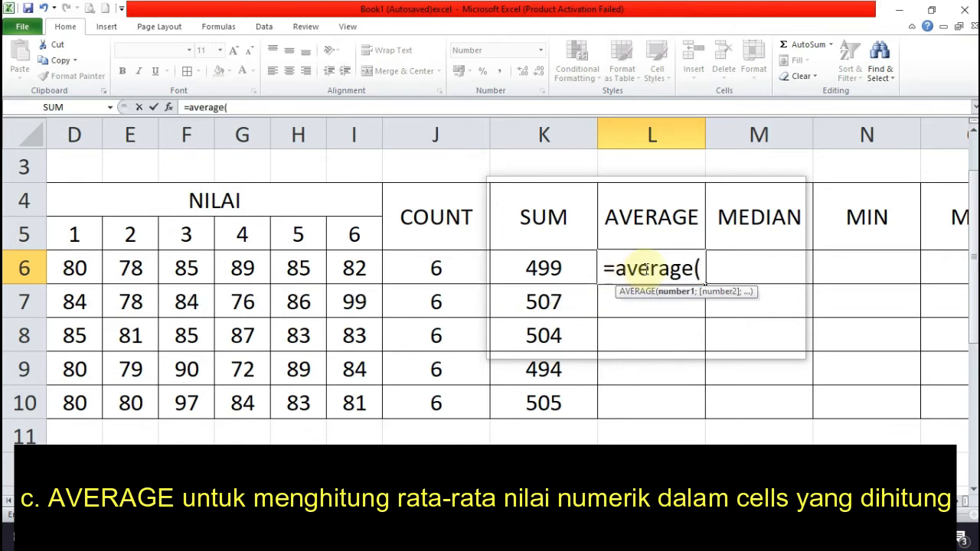
left_click(76, 269)
key("shift+Right")
key("shift+Right")
key("shift+Right")
key("shift+Right")
key("shift+Right")
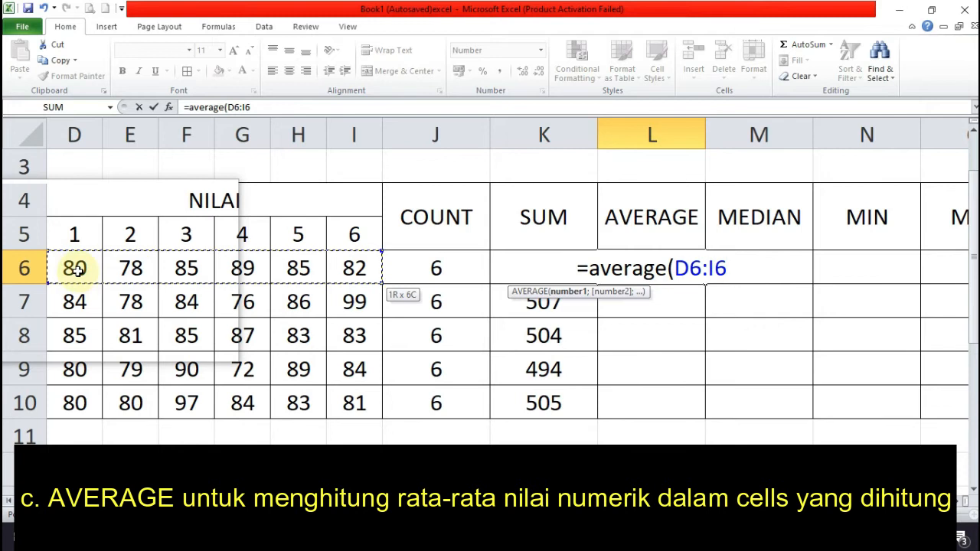
type(")")
key("Return")
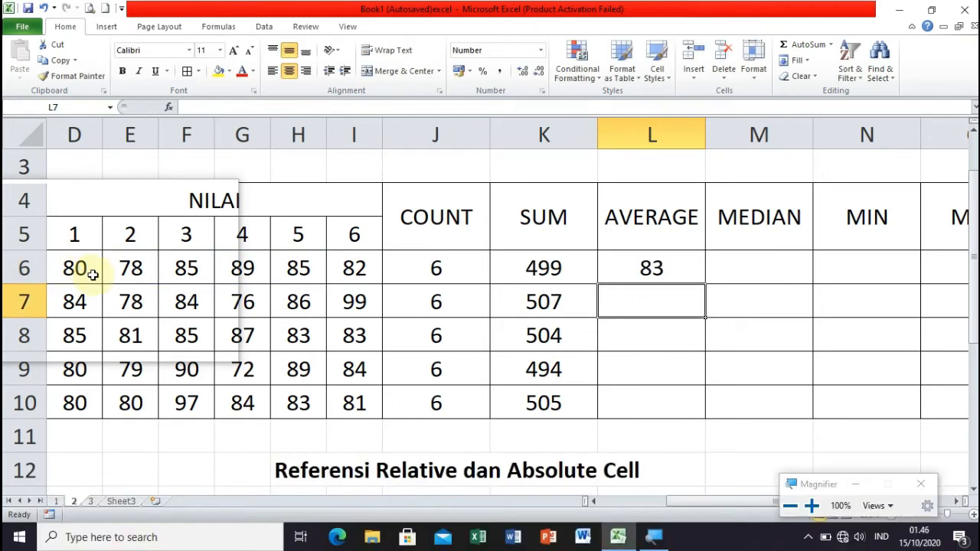
left_click(648, 272)
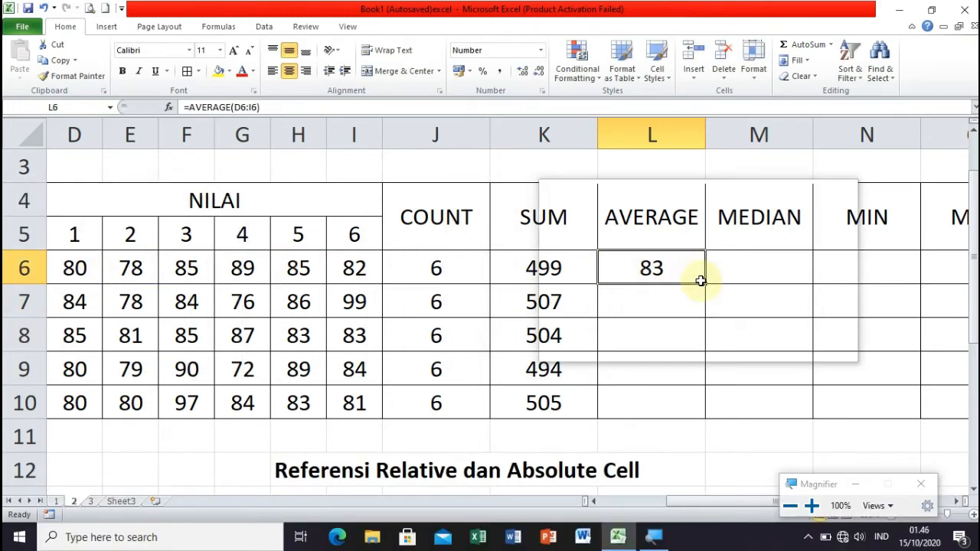
left_click_drag(705, 283, 709, 426)
Calculate the first row's median in M6 with =MEDIAN(D6:I6) and fill the formula down to M10.
left_click(749, 268)
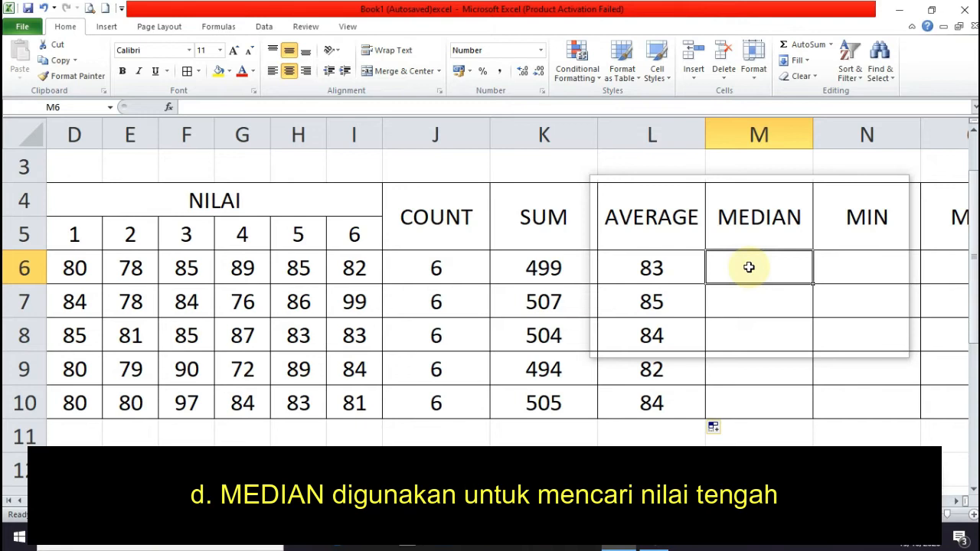
type("=")
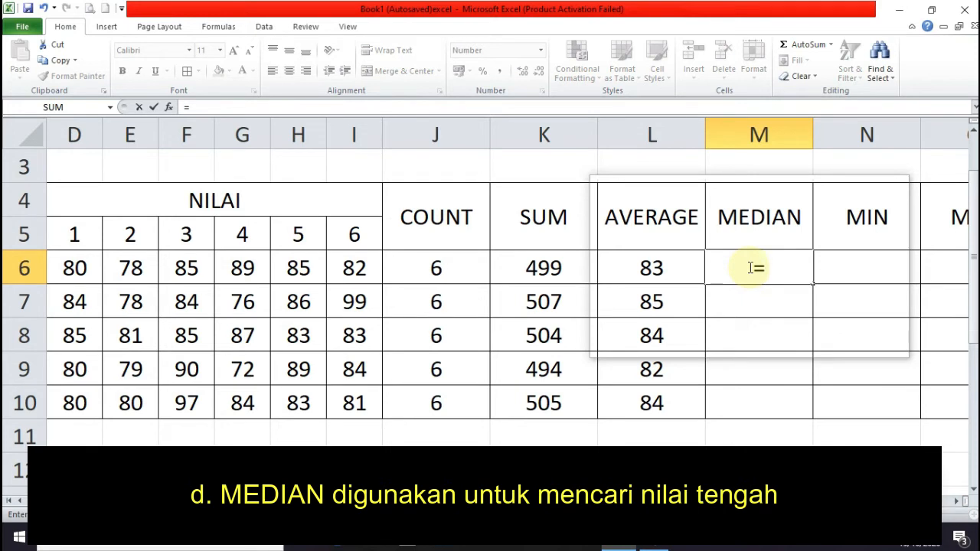
type("median(")
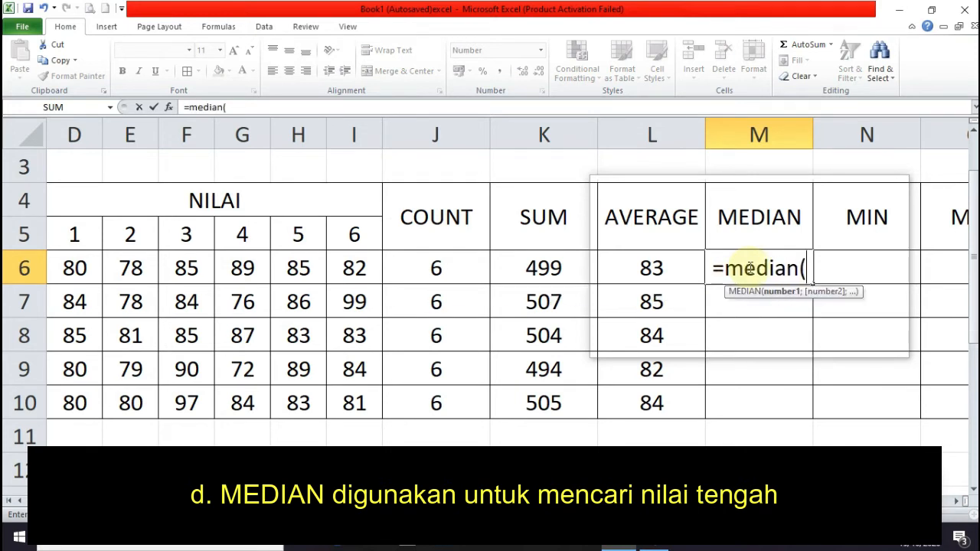
left_click(78, 265)
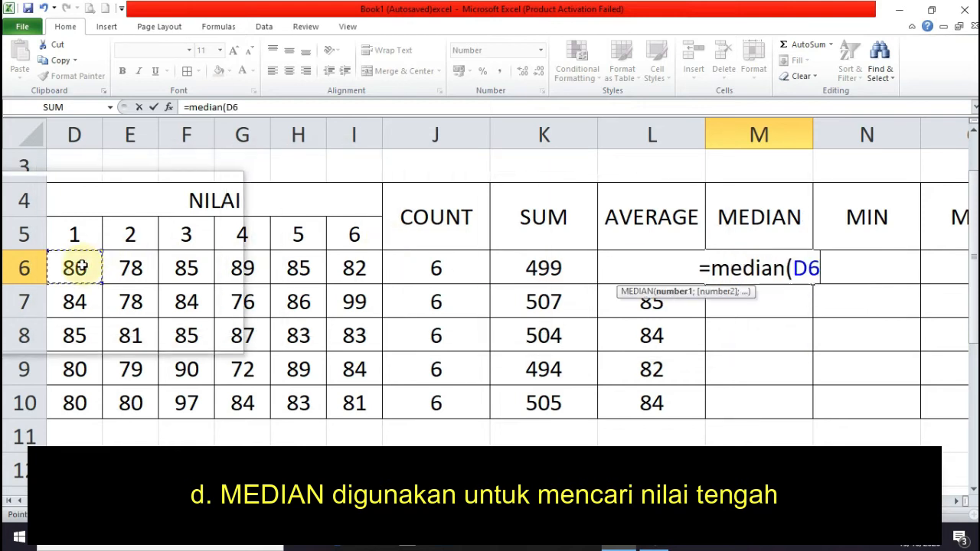
left_click_drag(80, 265, 375, 277)
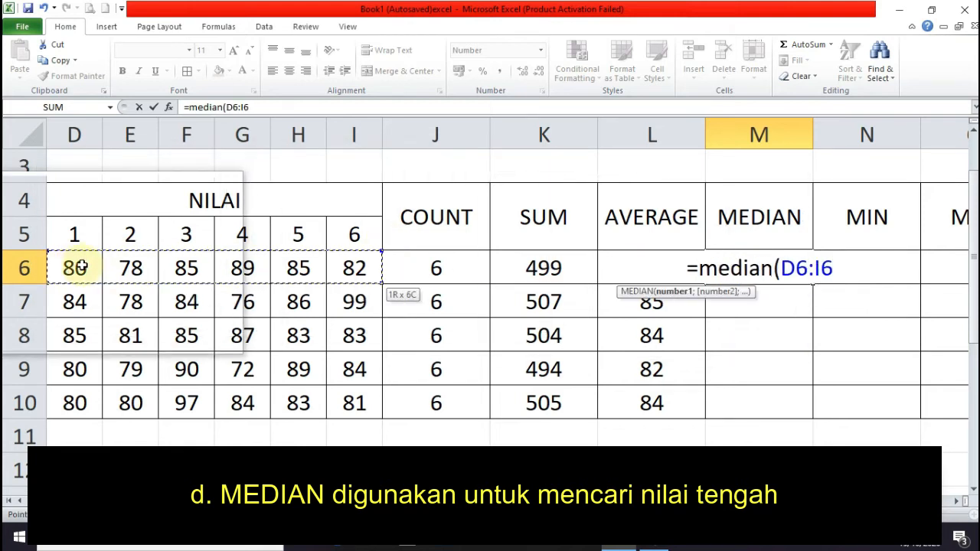
type(")")
key("Return")
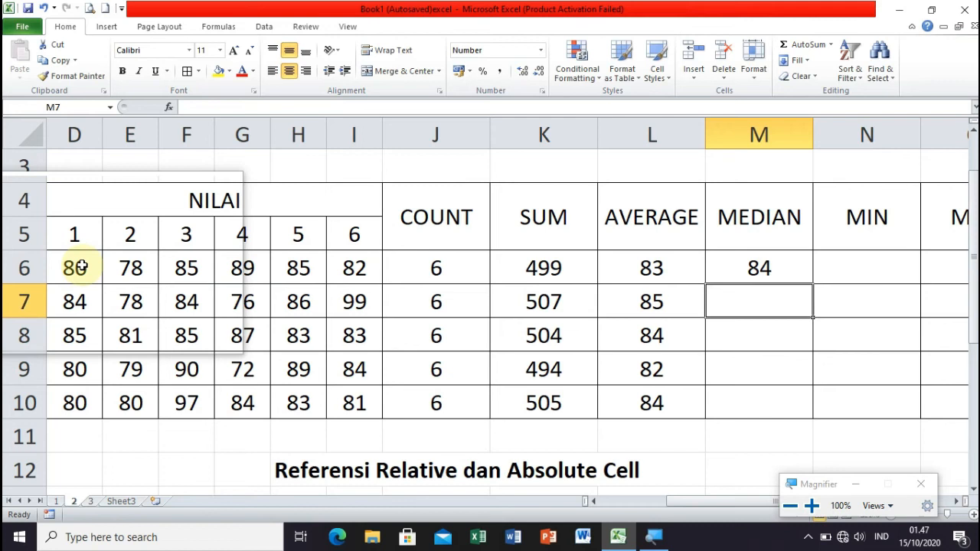
left_click(773, 268)
left_click_drag(812, 284, 814, 409)
Find the first row's lowest score in N6 with =MIN(D6:I6) and fill the formula down to N10.
left_click_drag(715, 502, 741, 503)
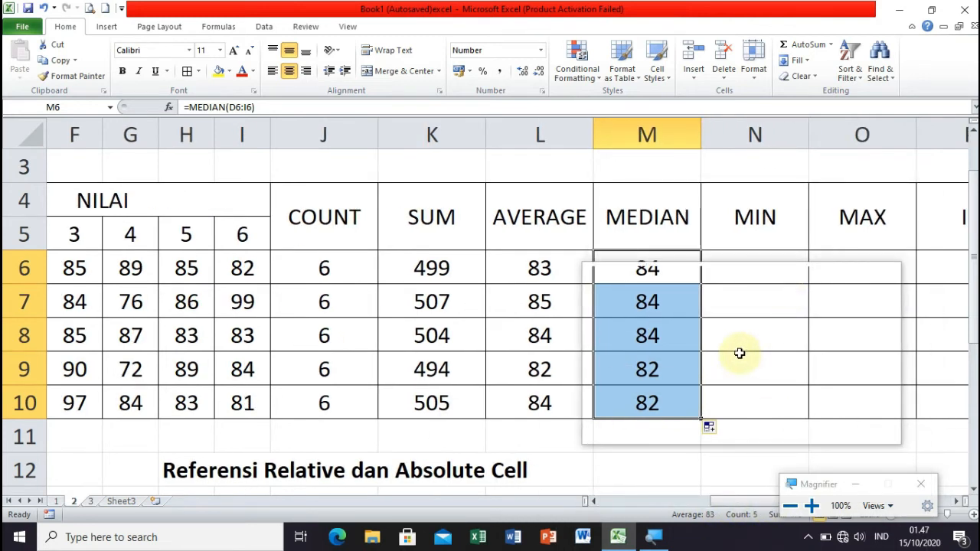
scroll(740, 353, "down", 1, "ctrl")
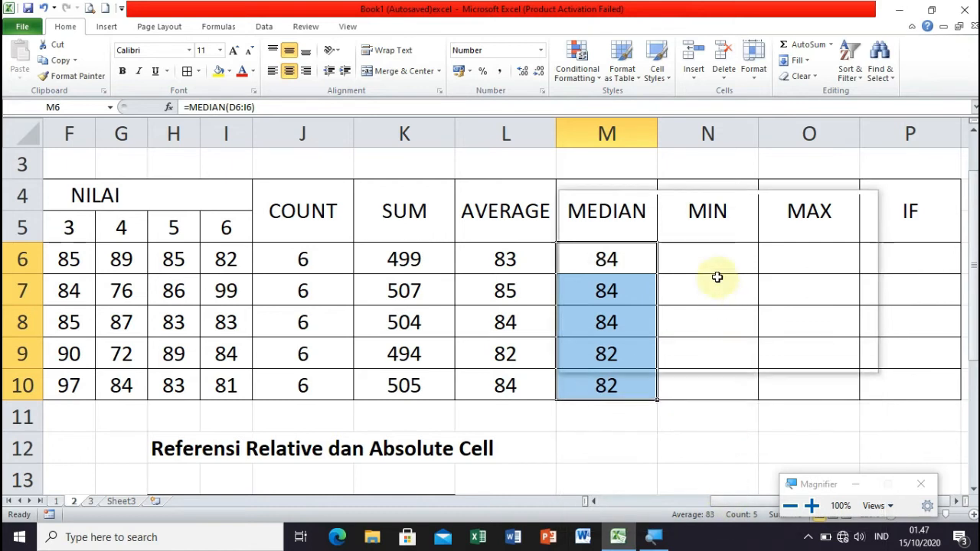
left_click(713, 261)
type("=")
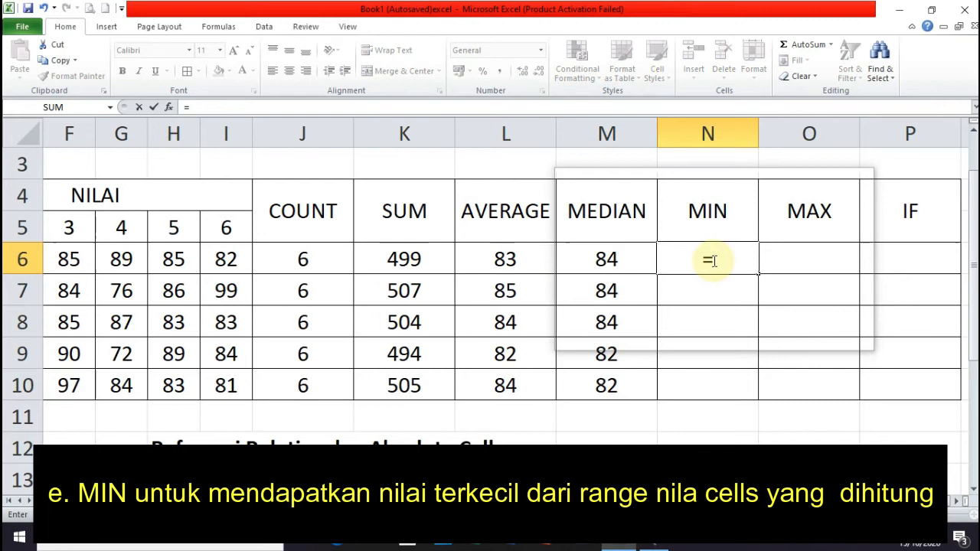
type("min(")
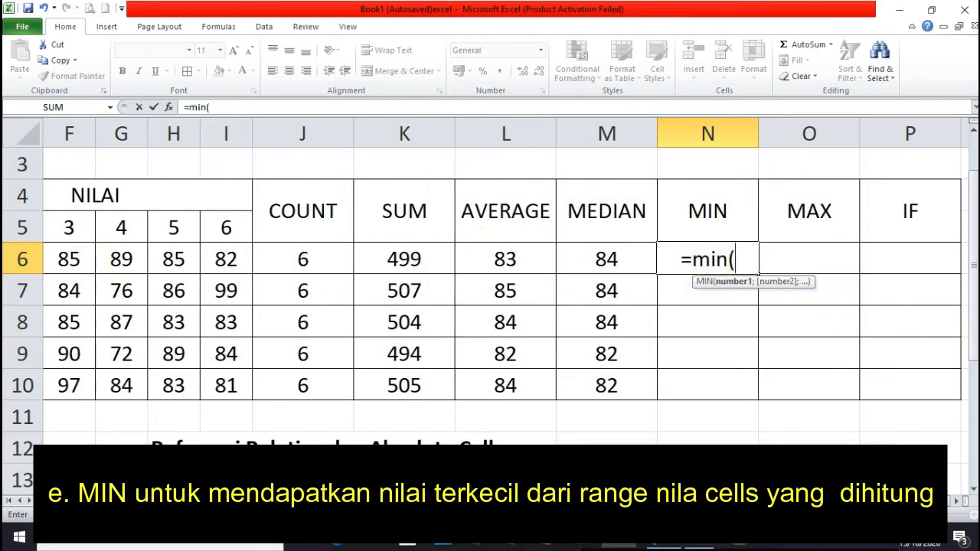
left_click(730, 502)
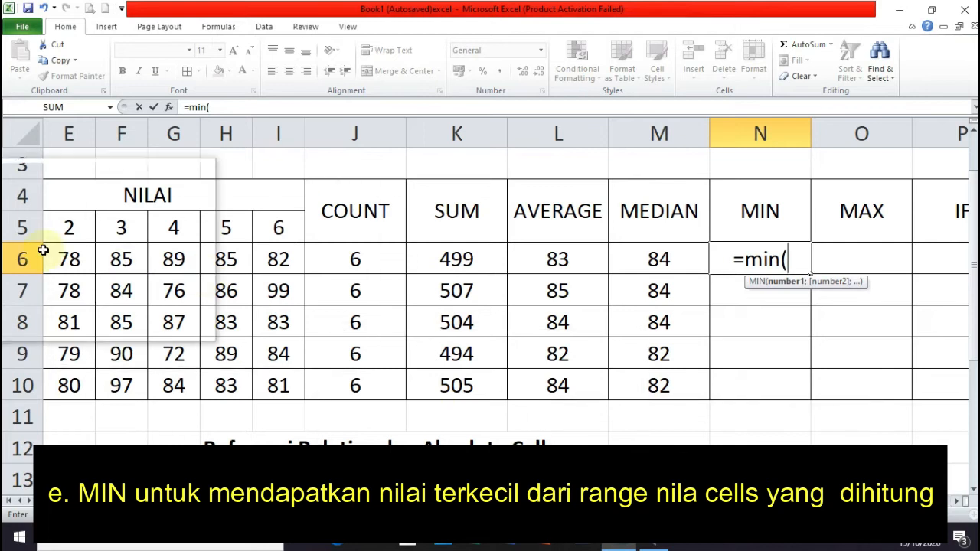
left_click(68, 259)
key("Left")
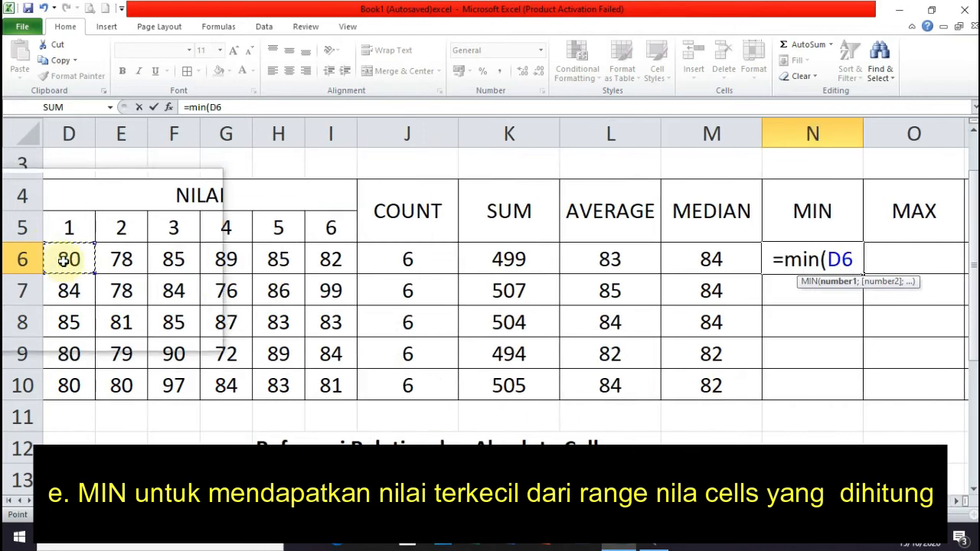
key("shift+Right")
key("shift+Right")
key("shift+Right")
key("shift+Right")
key("shift+Right")
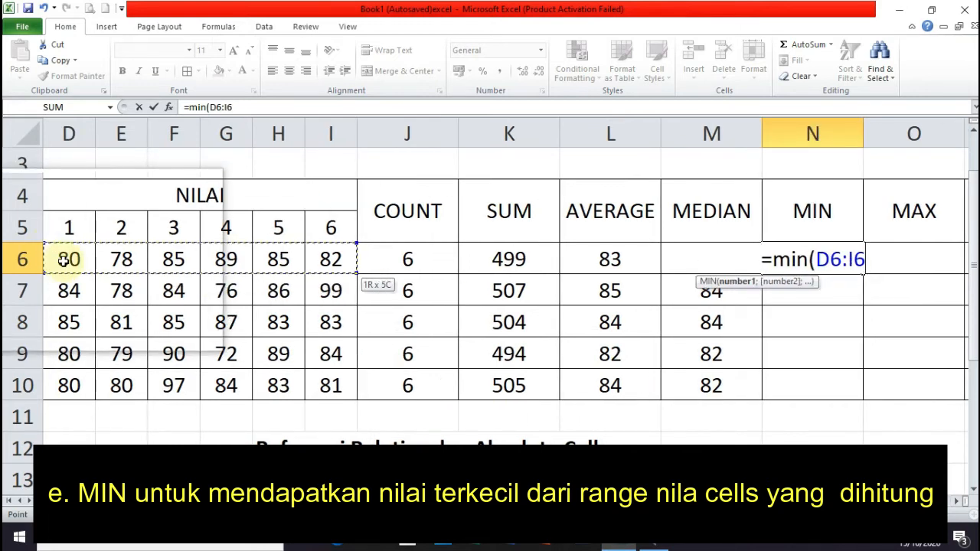
type(")")
key("Return")
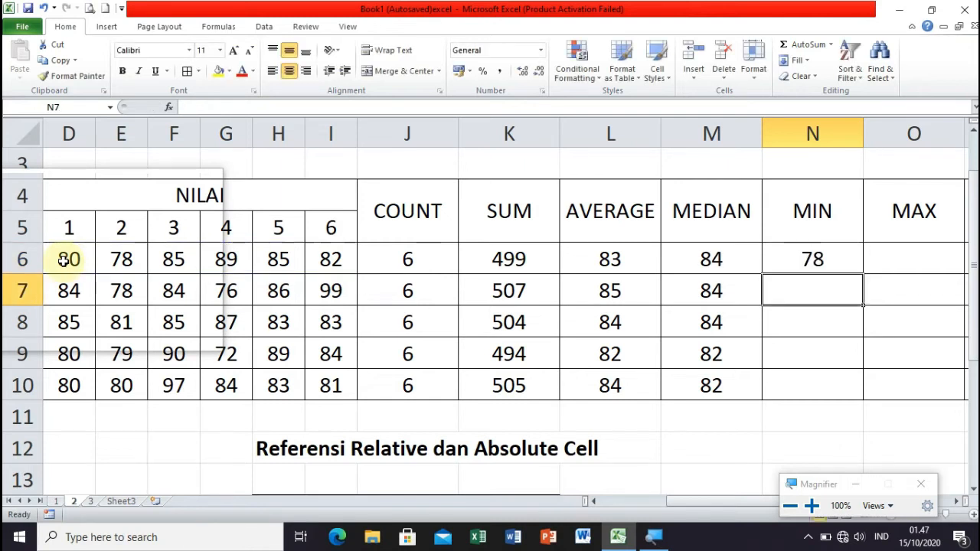
key("Up")
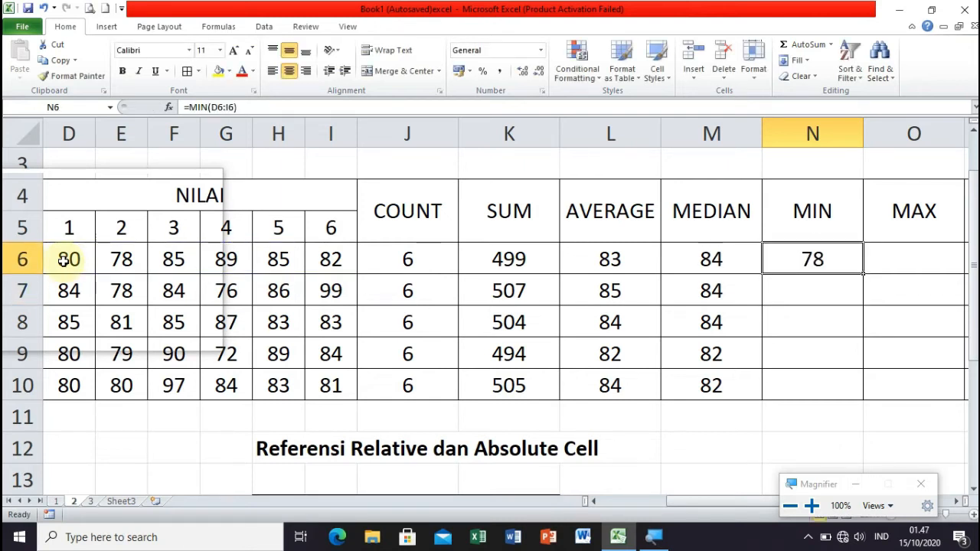
left_click_drag(863, 277, 866, 392)
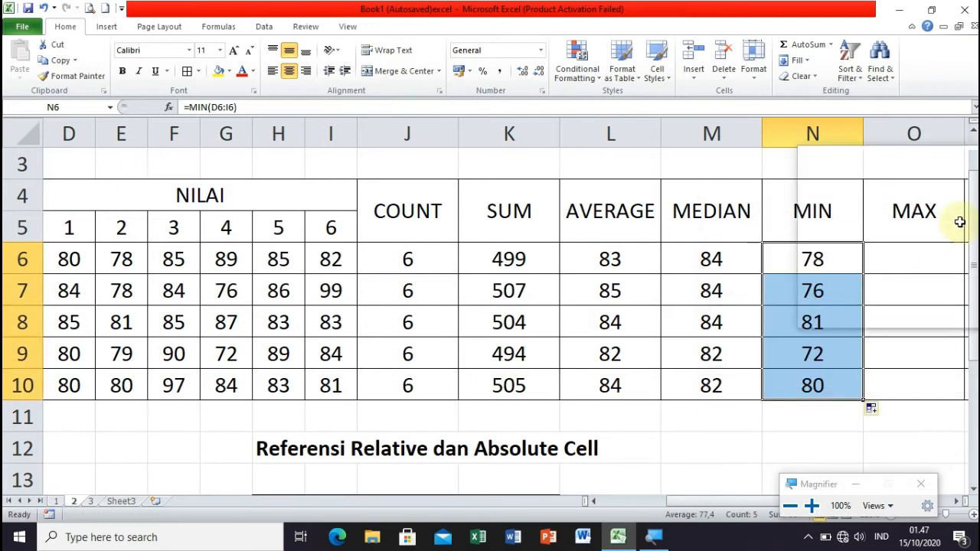
Find the first row's highest score in O6 with =MAX(D6:I6) and fill the formula down to O10.
left_click(941, 249)
double_click(943, 251)
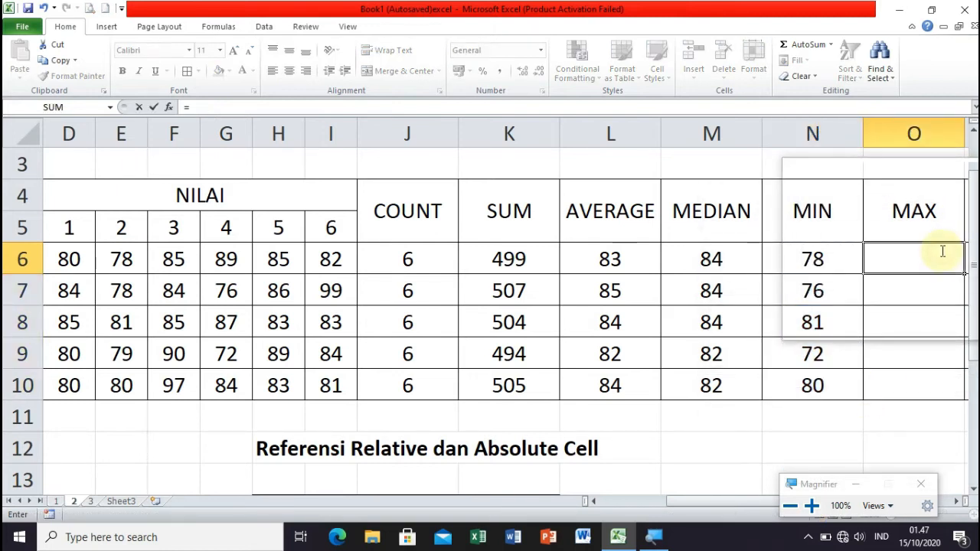
type("=max")
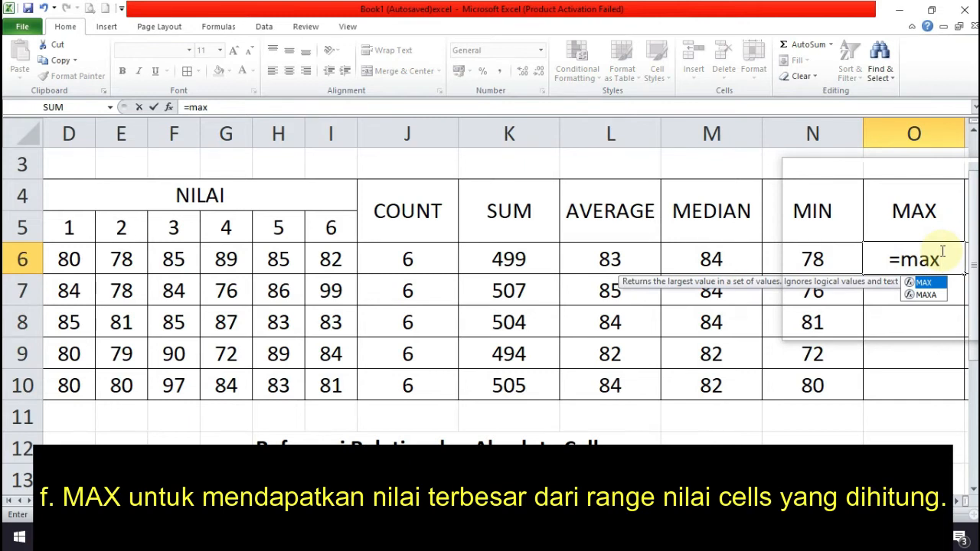
type("(")
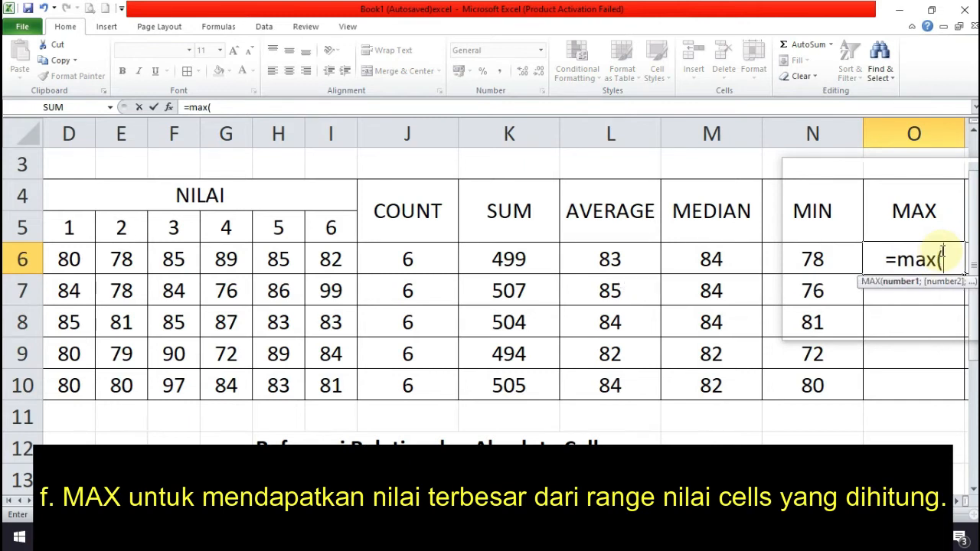
left_click(83, 259)
key("shift+Right")
key("shift+Right")
key("shift+Right")
key("shift+Right")
key("shift+Right")
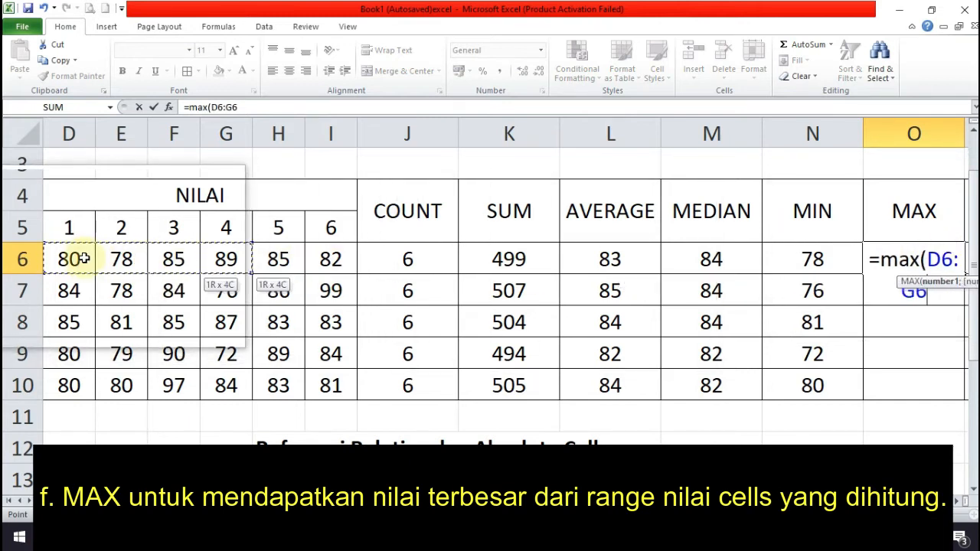
type(")")
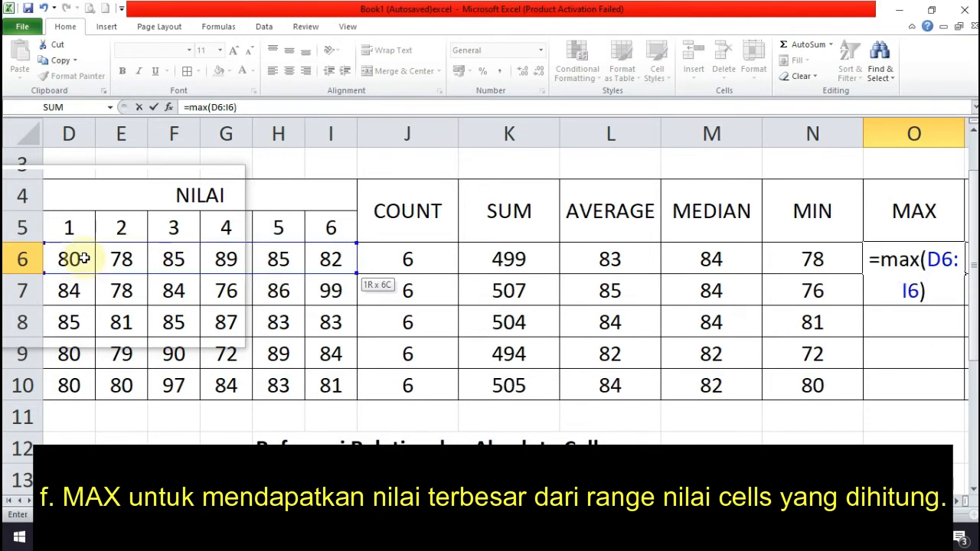
key("Return")
key("Up")
scroll(82, 259, "right", 2)
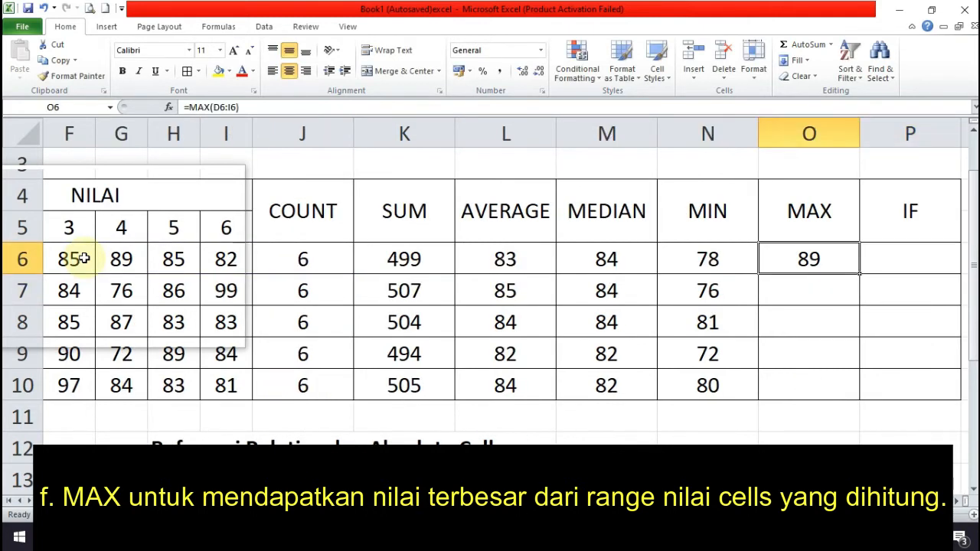
left_click_drag(859, 274, 849, 397)
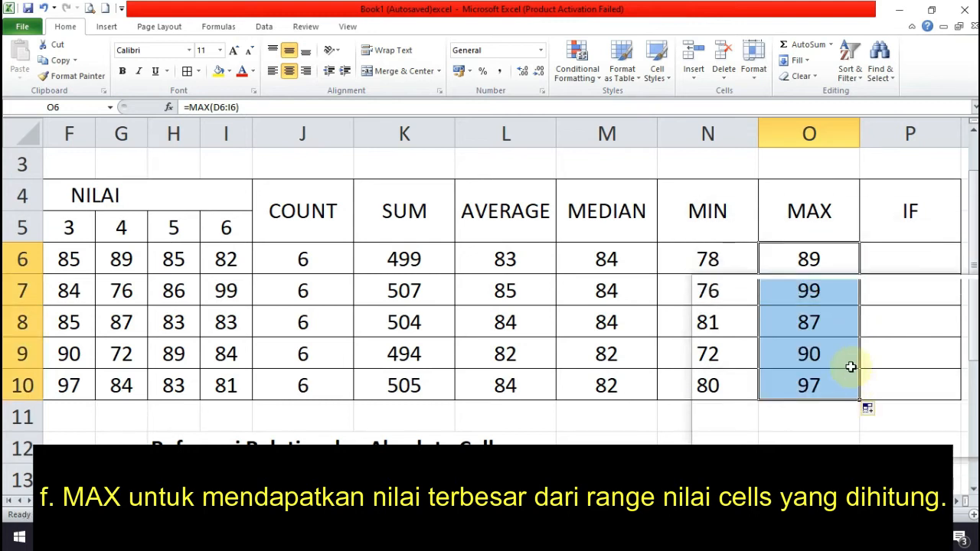
Review the first row's MIN, MAX, MEDIAN, AVERAGE, SUM and COUNT formulas in cells J6 to O6.
left_click(736, 258)
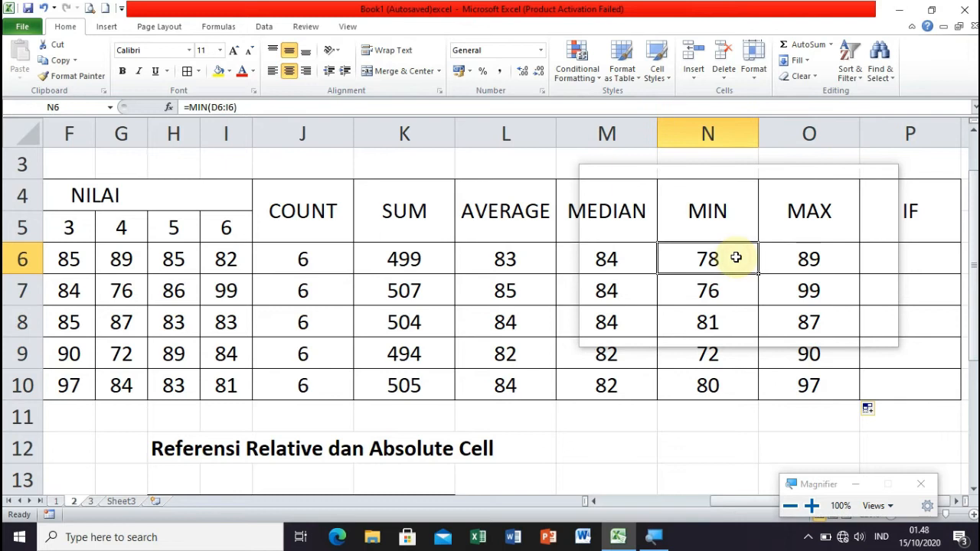
left_click(792, 257)
left_click(637, 260)
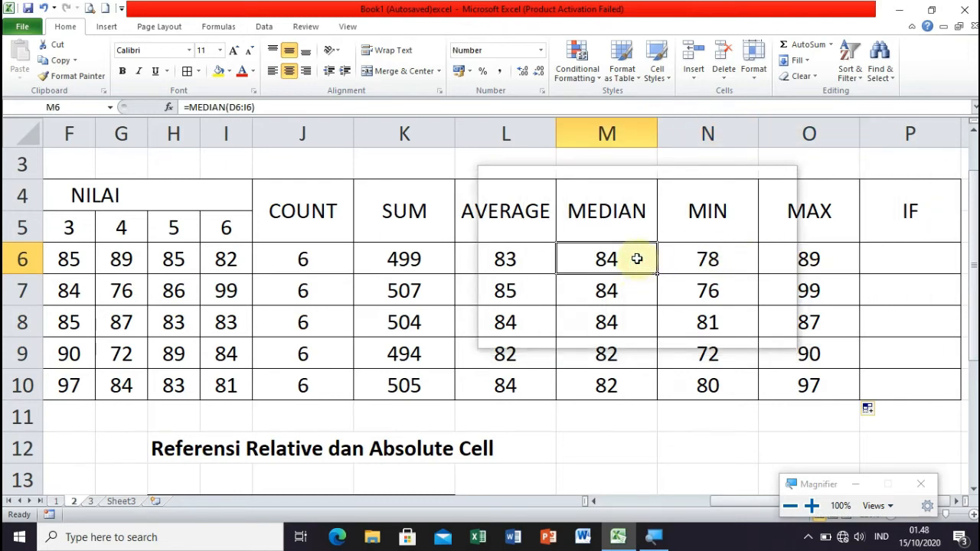
left_click(533, 254)
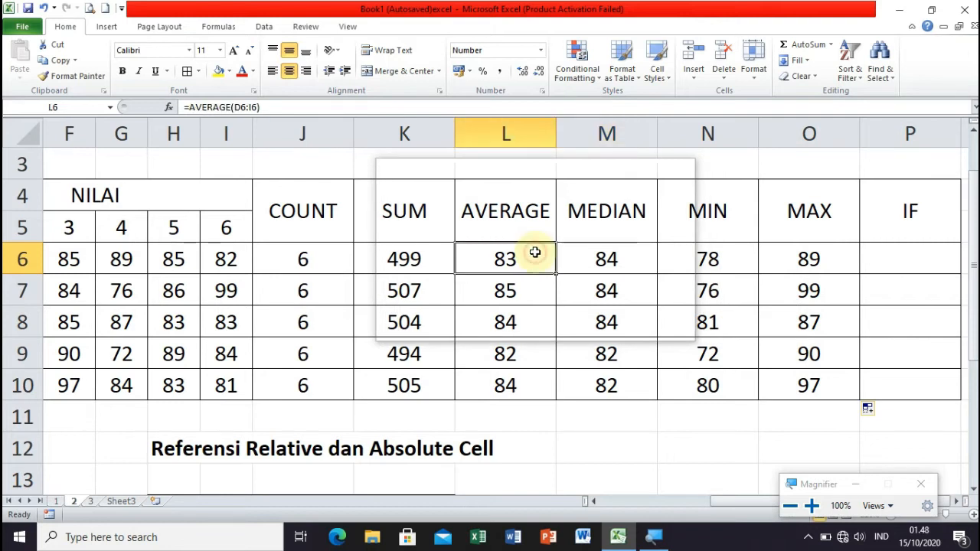
left_click(441, 259)
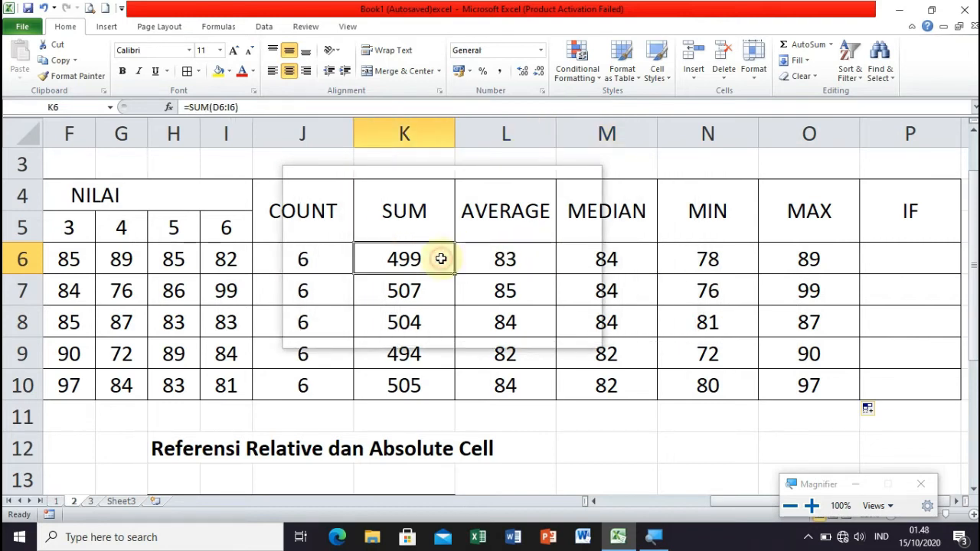
left_click(325, 255)
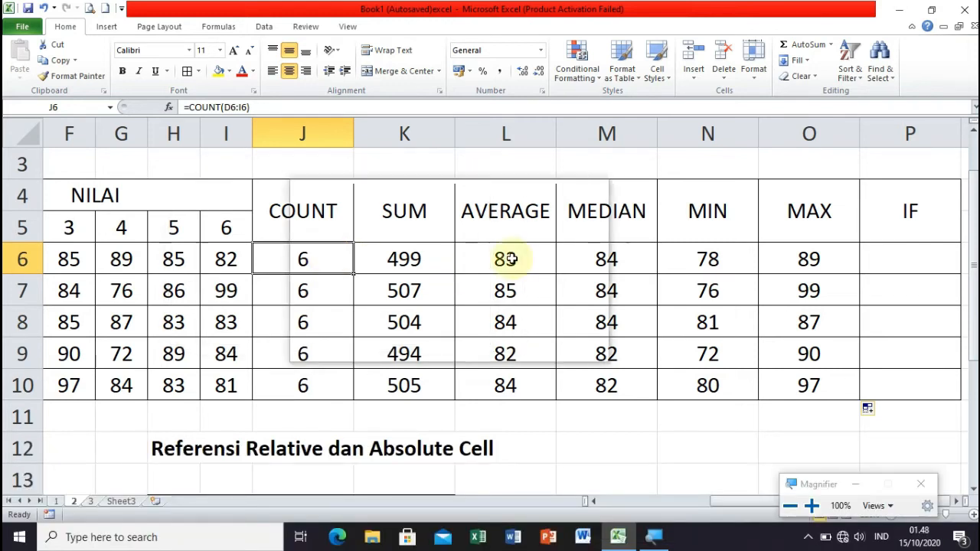
Begin an IF formula in P6 that tests whether the first row's average is above 80, L6>80.
left_click(882, 258)
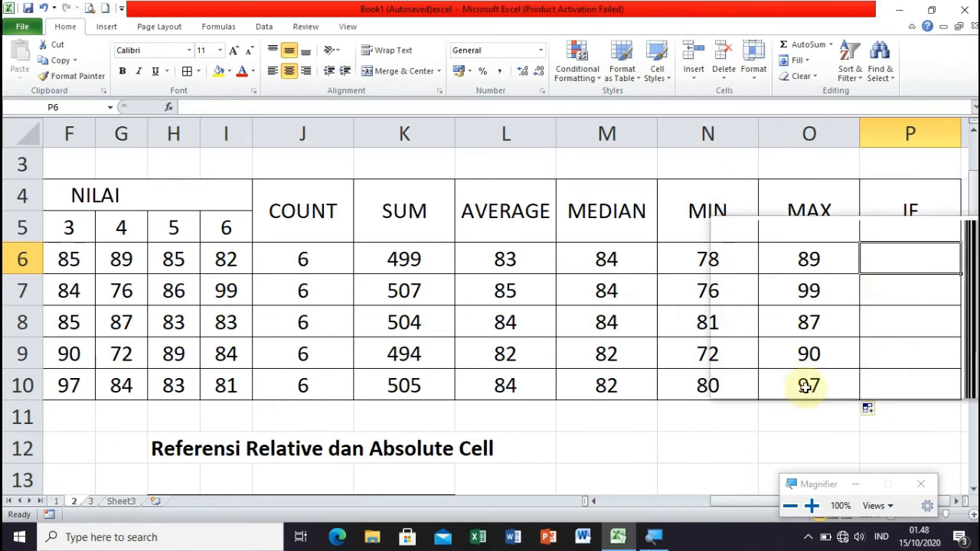
left_click(742, 504)
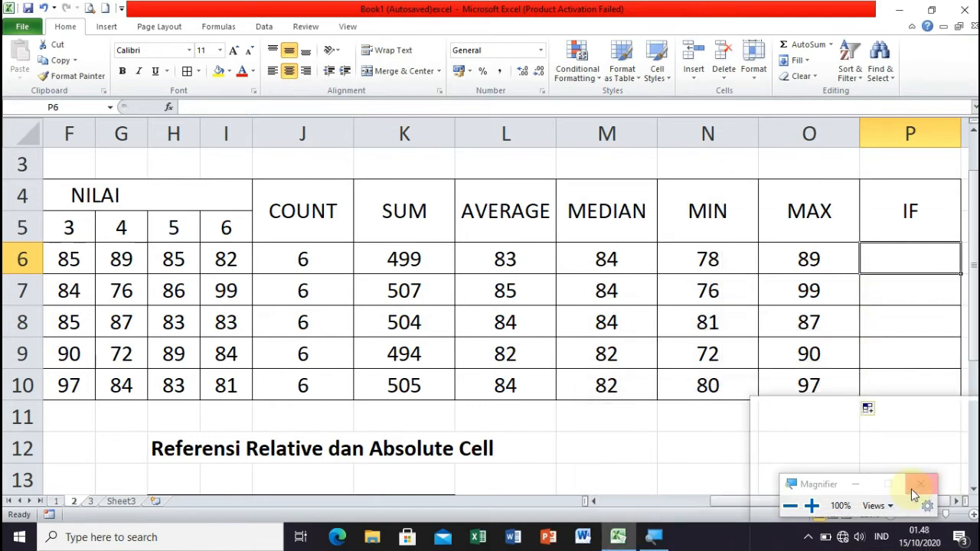
left_click(957, 502)
left_click(958, 503)
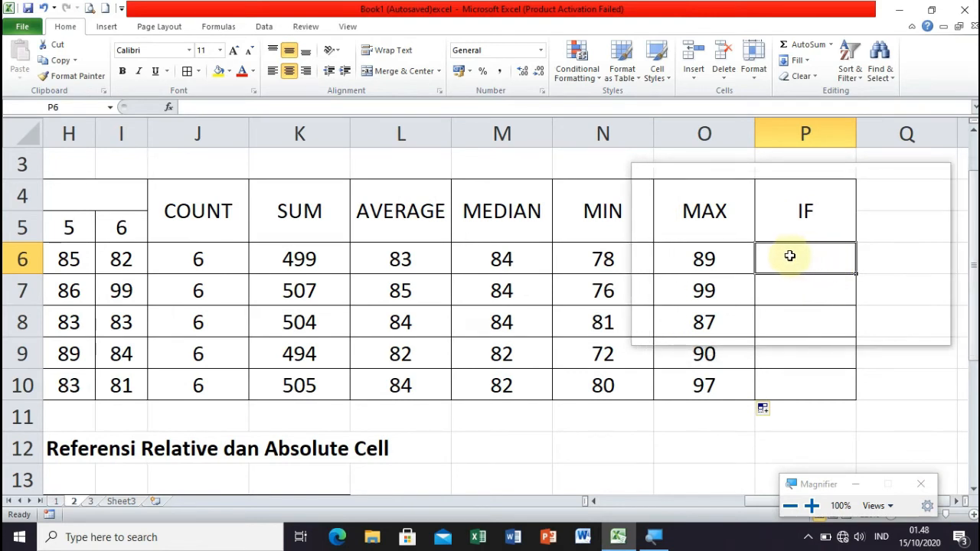
key("super+plus")
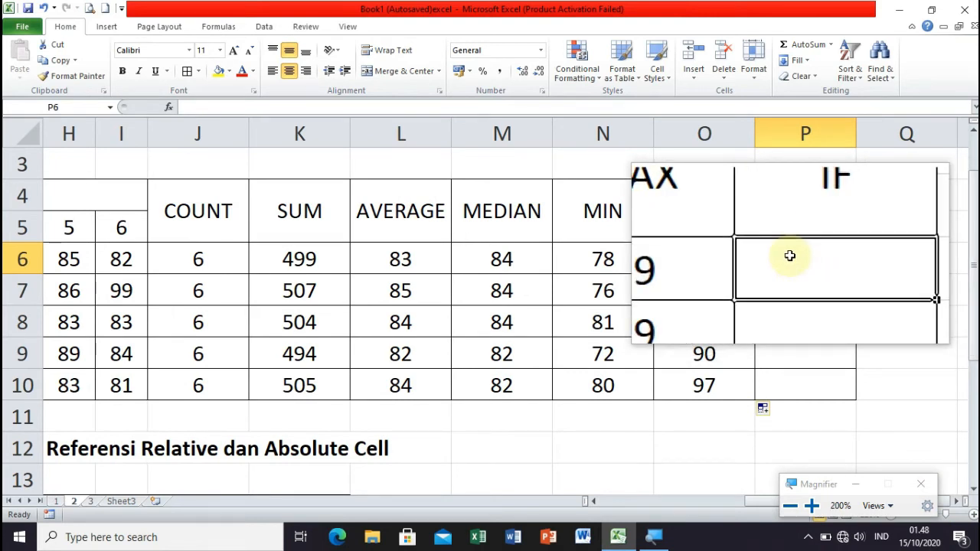
type("=")
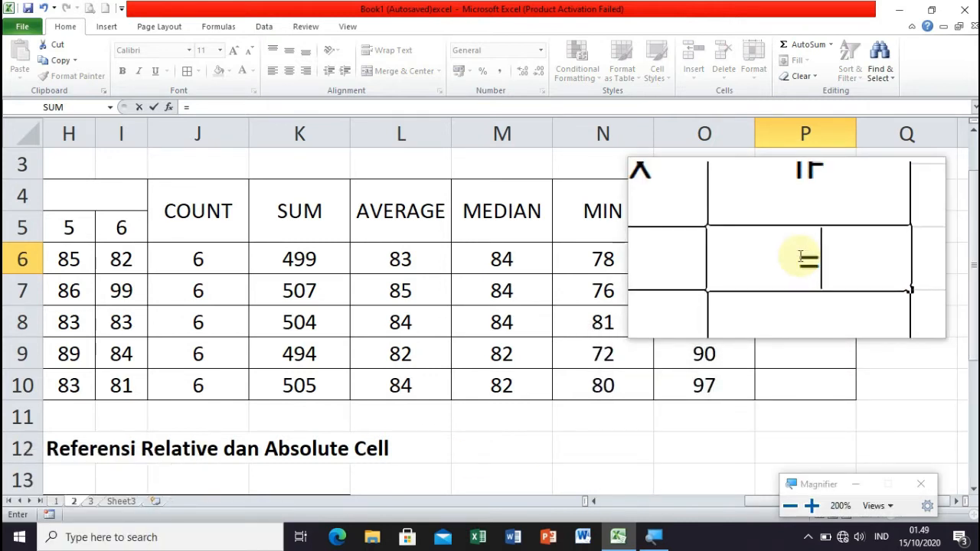
type("if(")
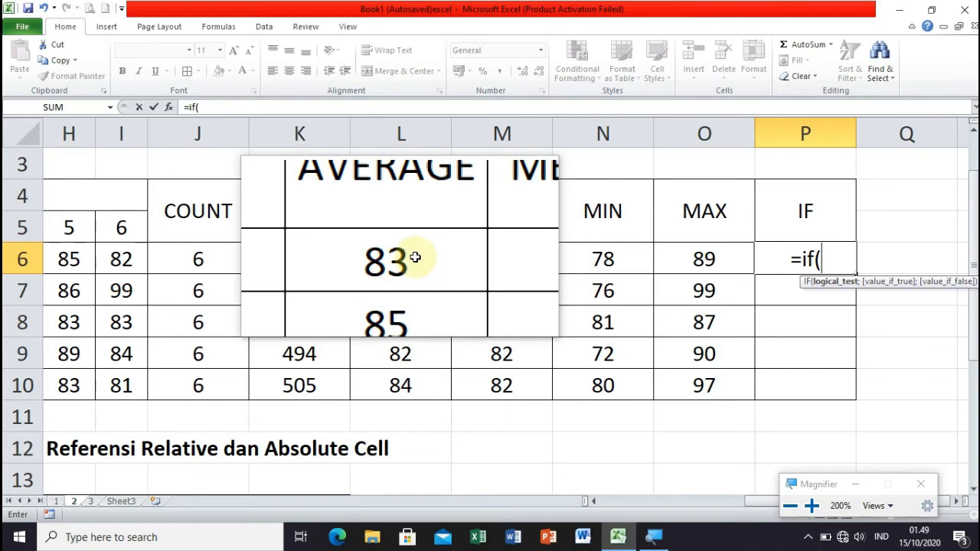
key("super+minus")
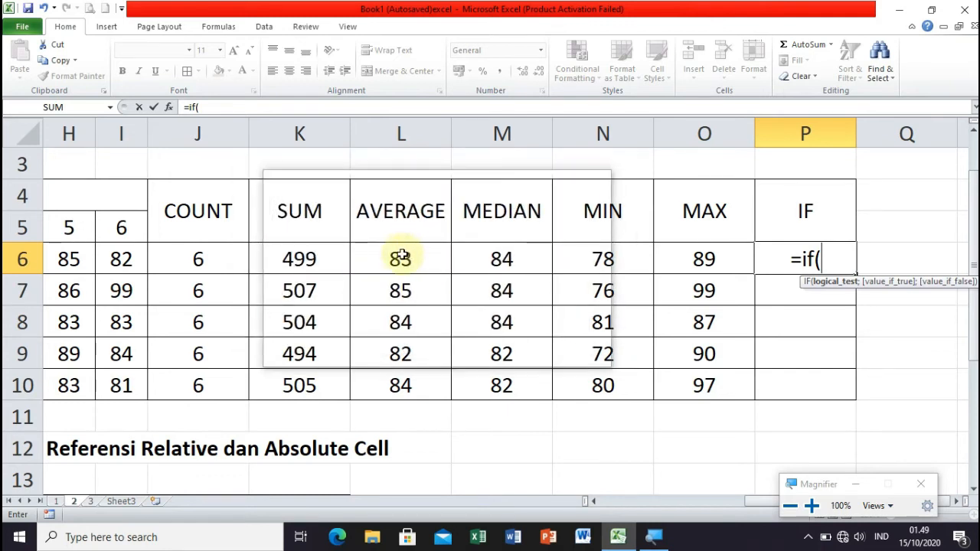
left_click(402, 255)
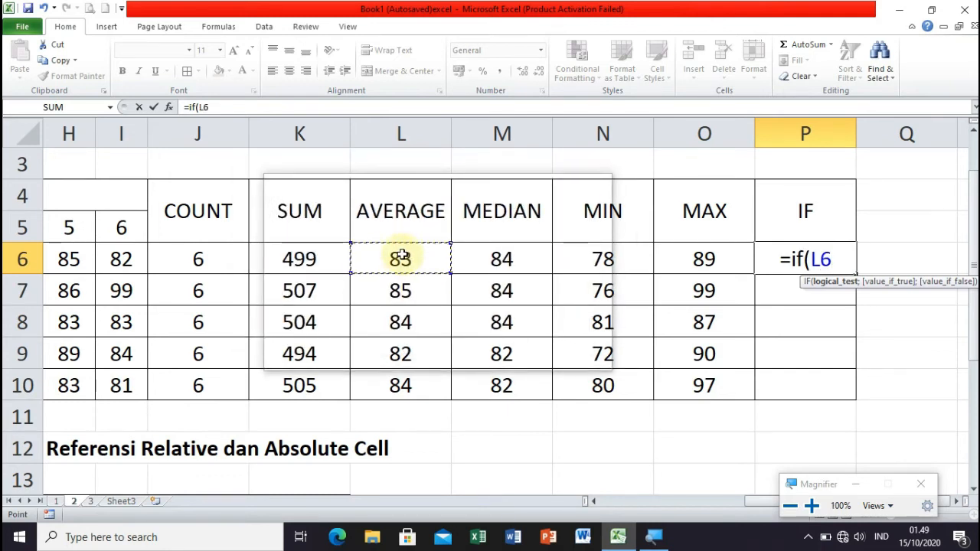
type(">")
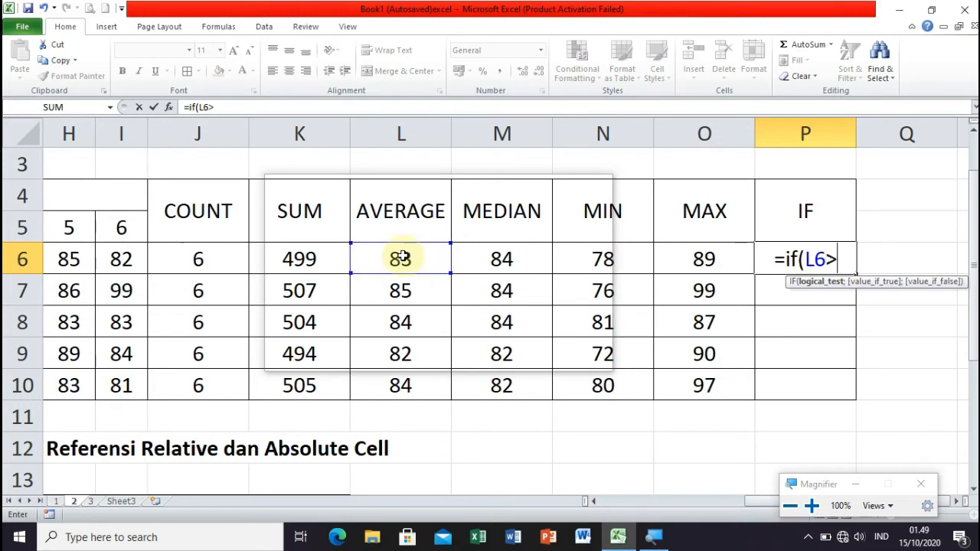
type("80")
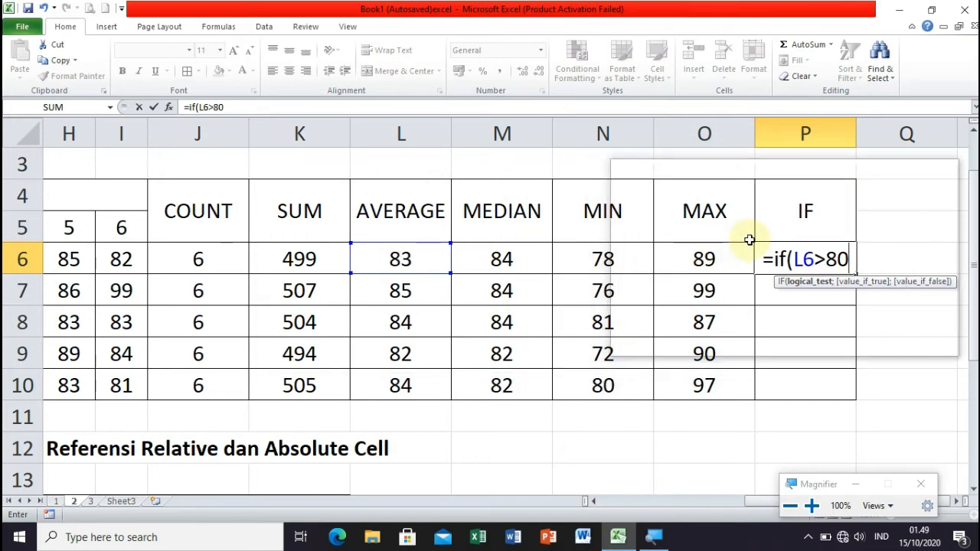
Complete the formula in P6 as =IF(L6>80;"A";"B") and fill it down to P10.
key("super+plus")
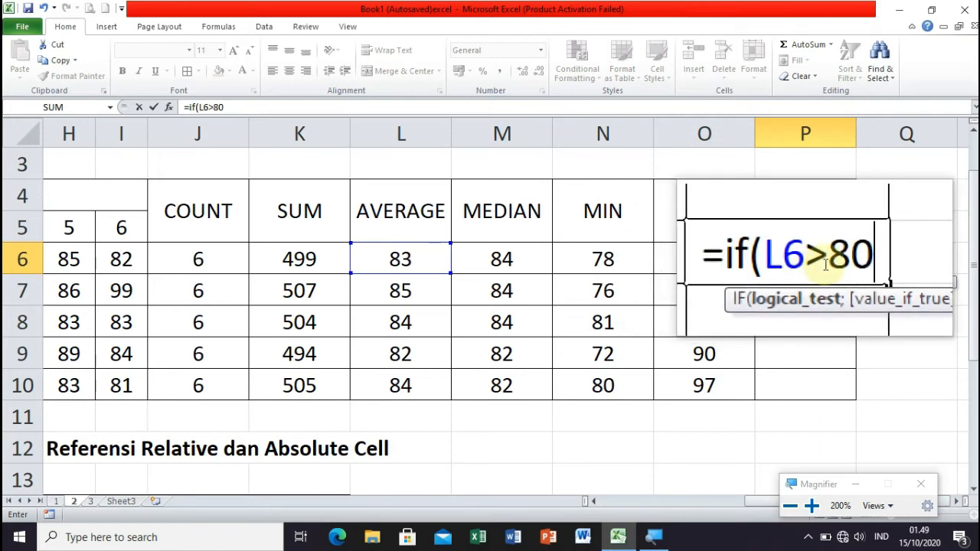
type(";")
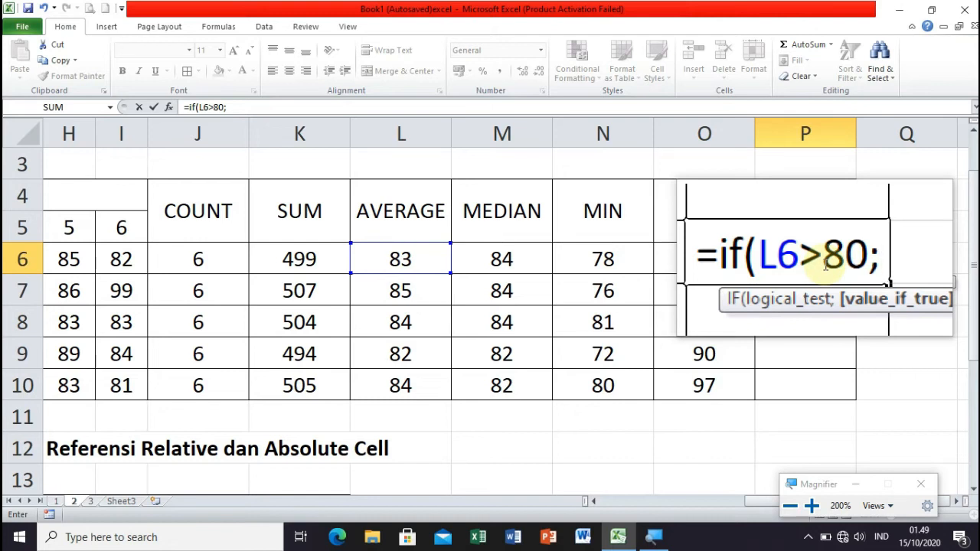
type("\"")
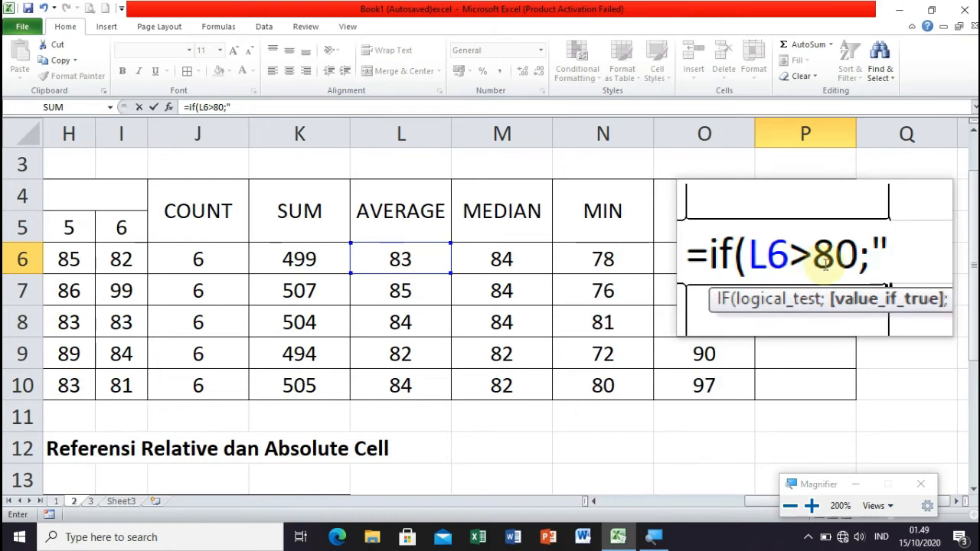
type("A")
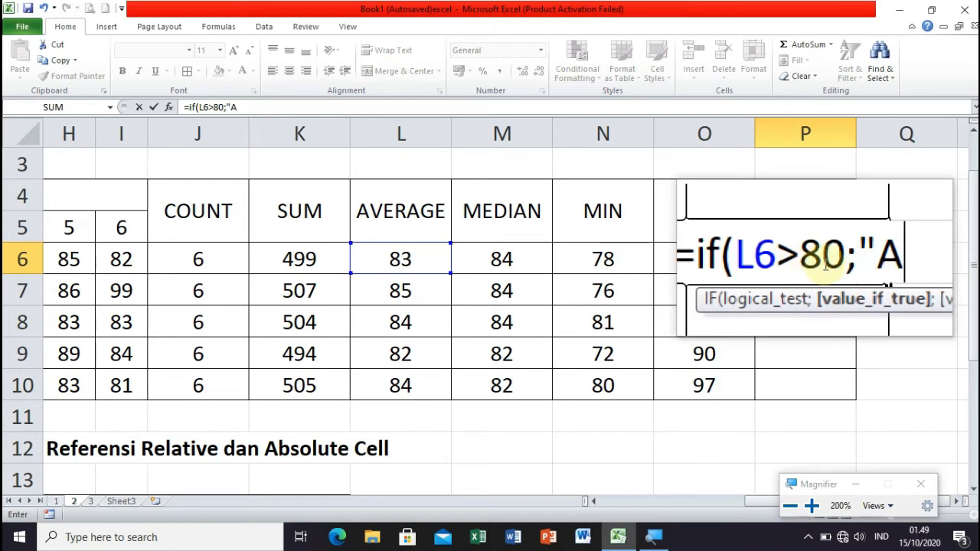
type("\"")
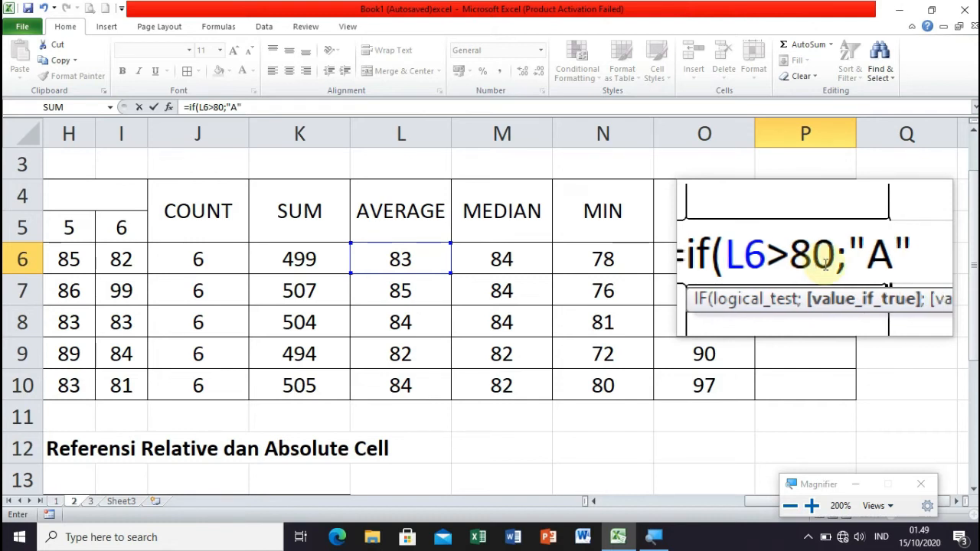
type(";")
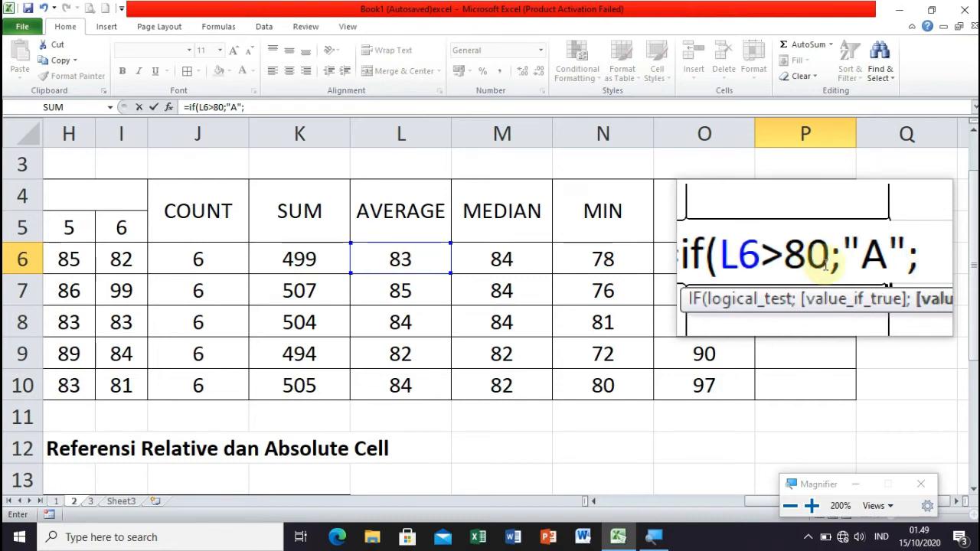
type("\"")
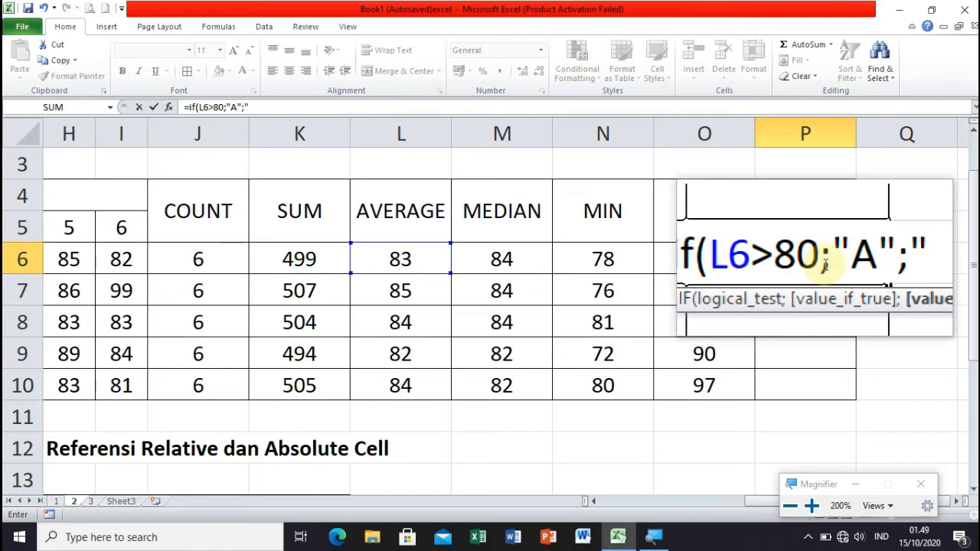
type("B")
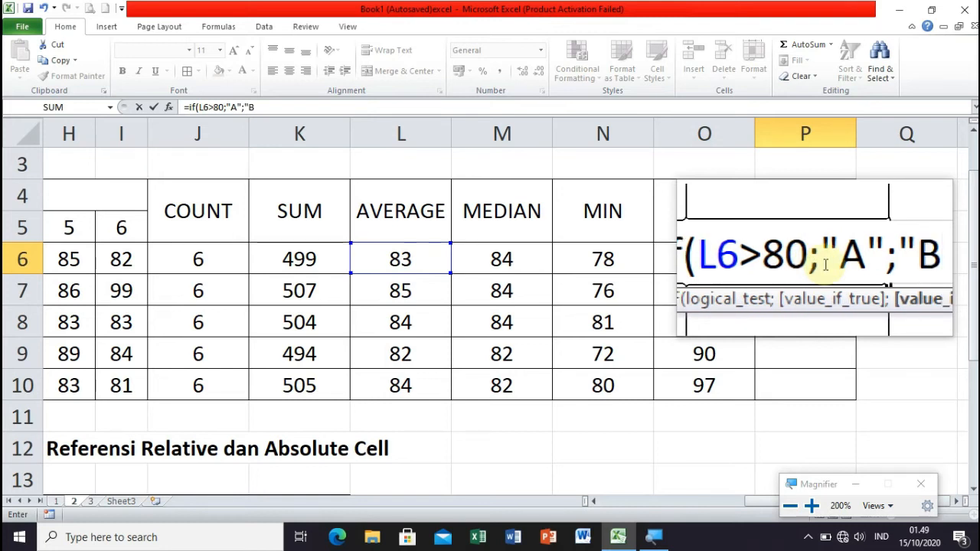
type("\"")
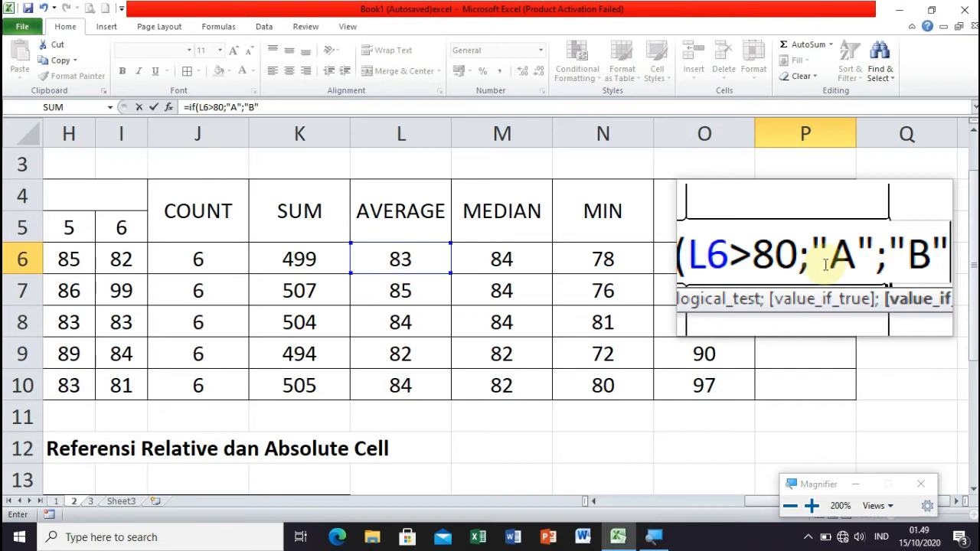
type(")")
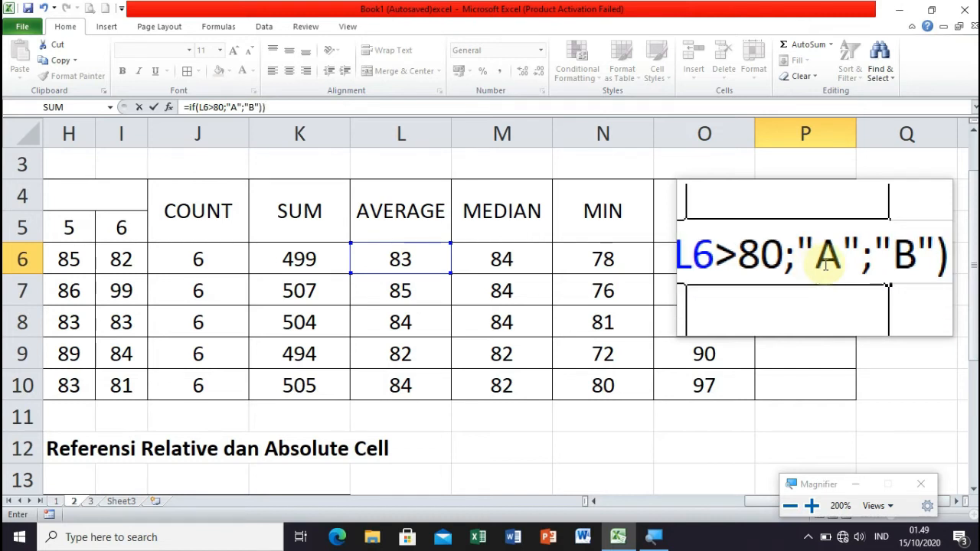
key("super+minus")
key("Return")
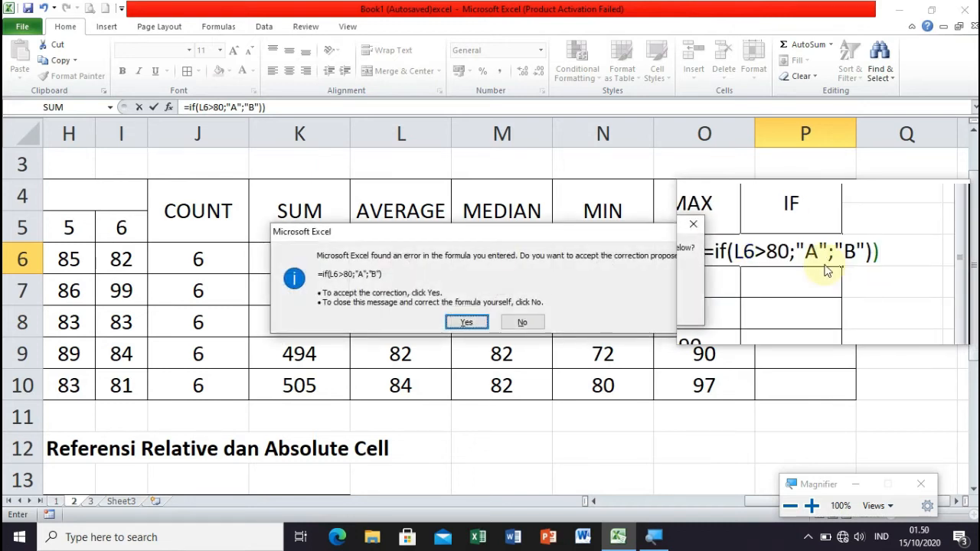
left_click(468, 323)
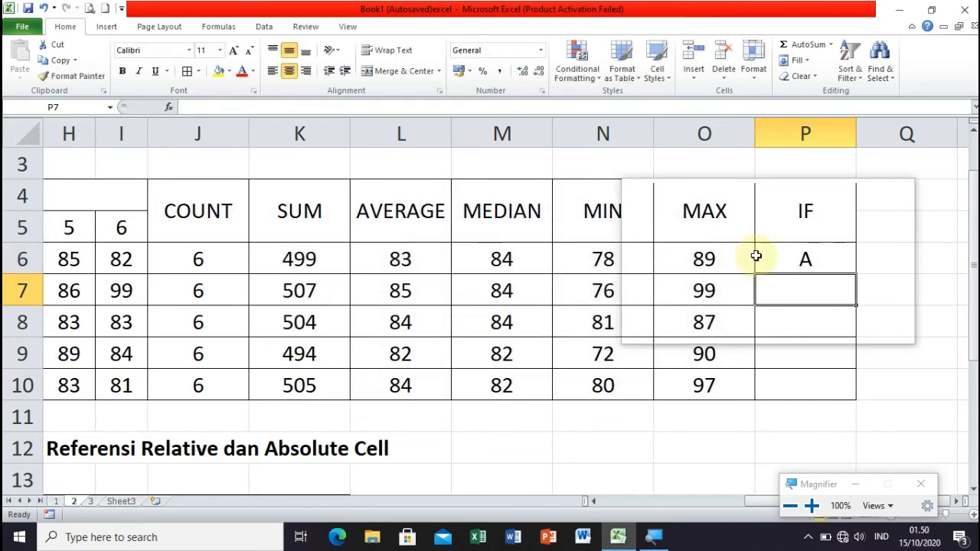
left_click_drag(858, 273, 856, 389)
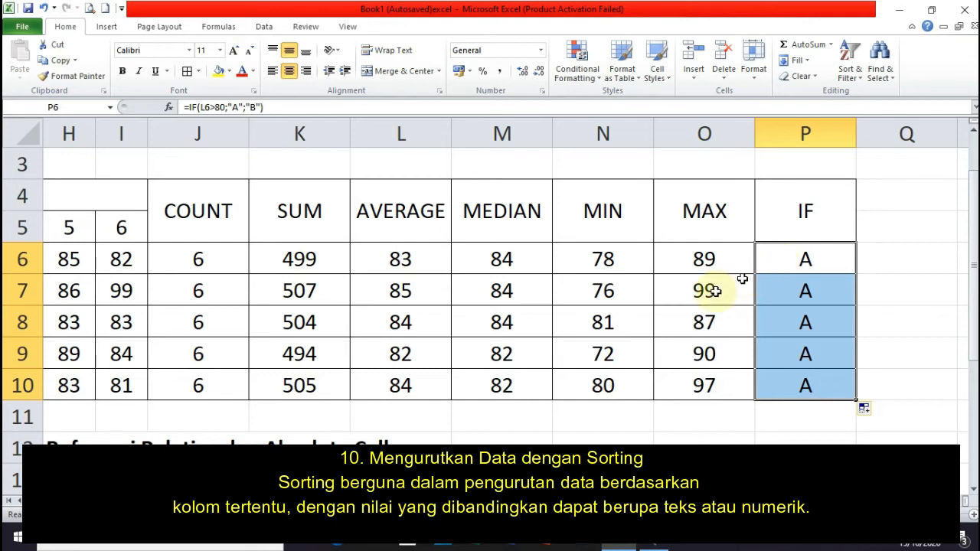
Sort the DAFTAR NILAI rows B6:P10 by Column B on Values, in Smallest to Largest order.
scroll(583, 404, "down", 1)
scroll(583, 404, "up", 4)
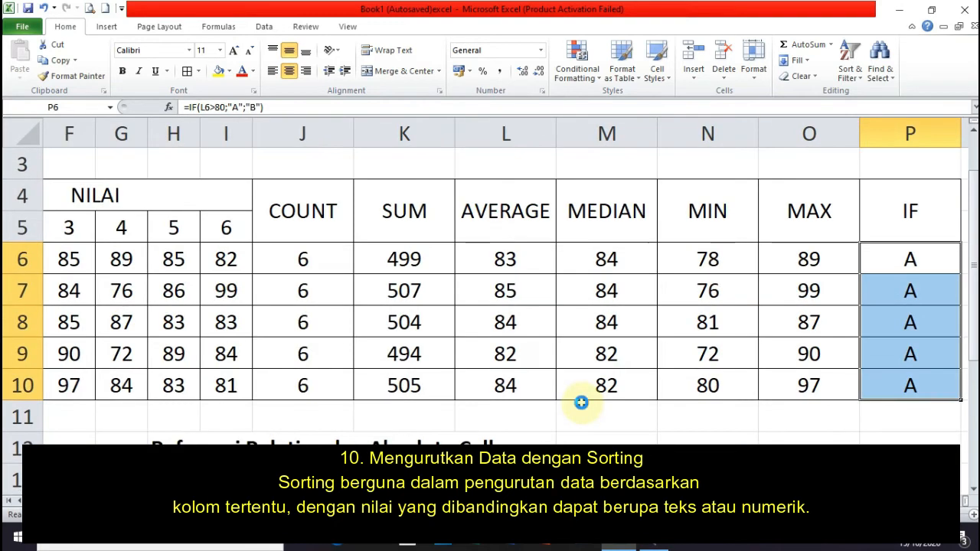
scroll(580, 402, "down", 3)
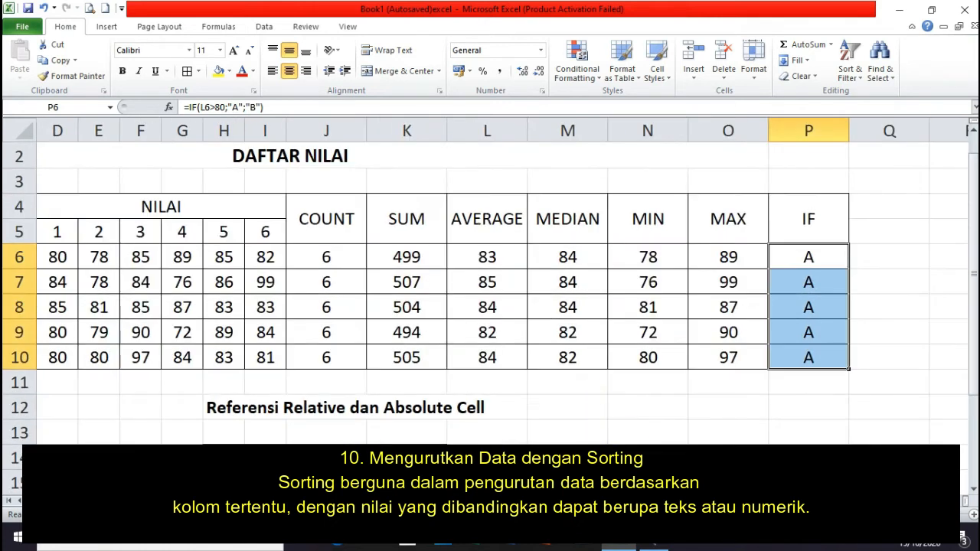
scroll(490, 306, "left", 3)
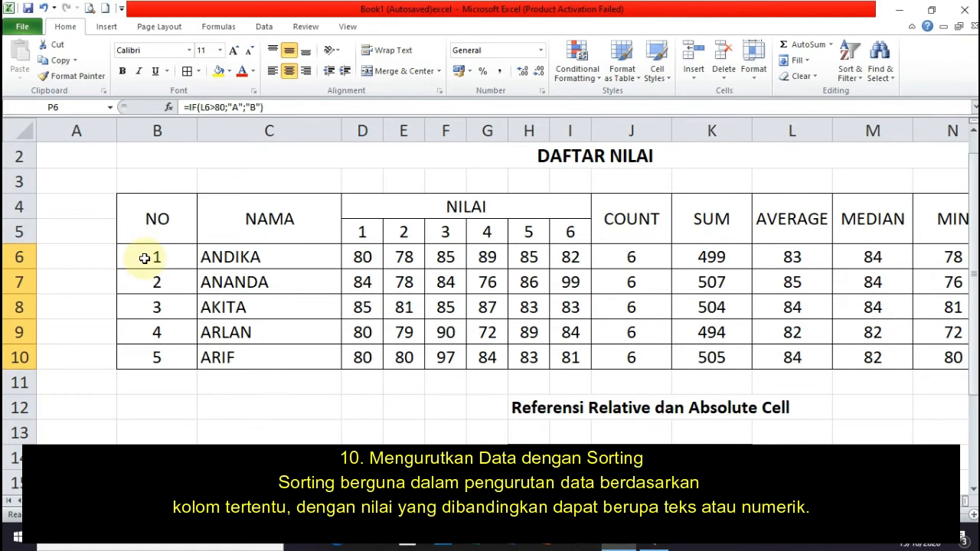
scroll(144, 258, "down", 4, "ctrl")
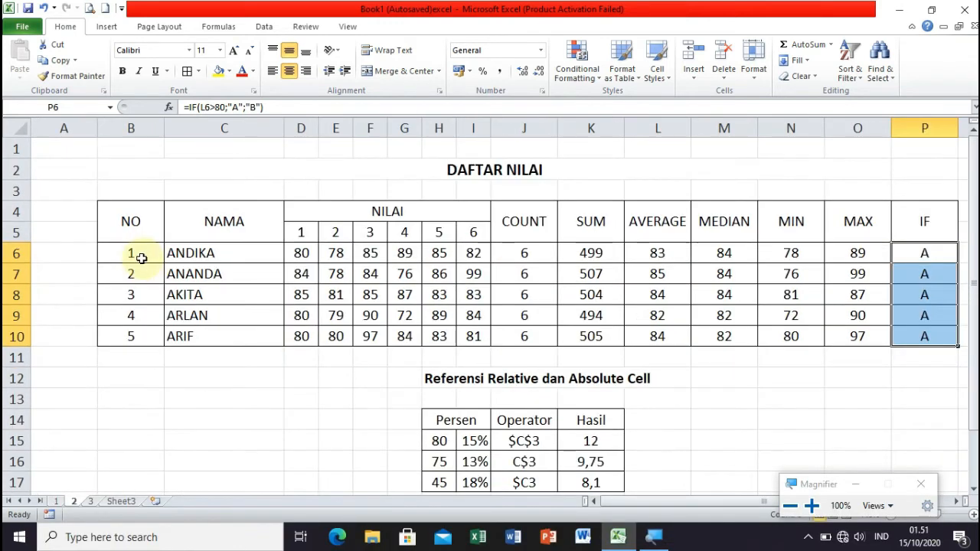
left_click_drag(134, 253, 922, 331)
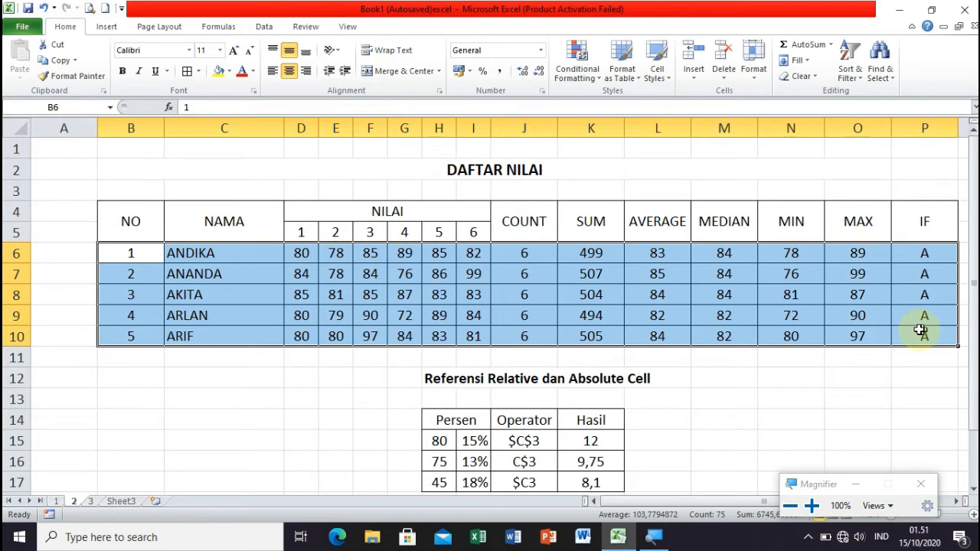
left_click(265, 27)
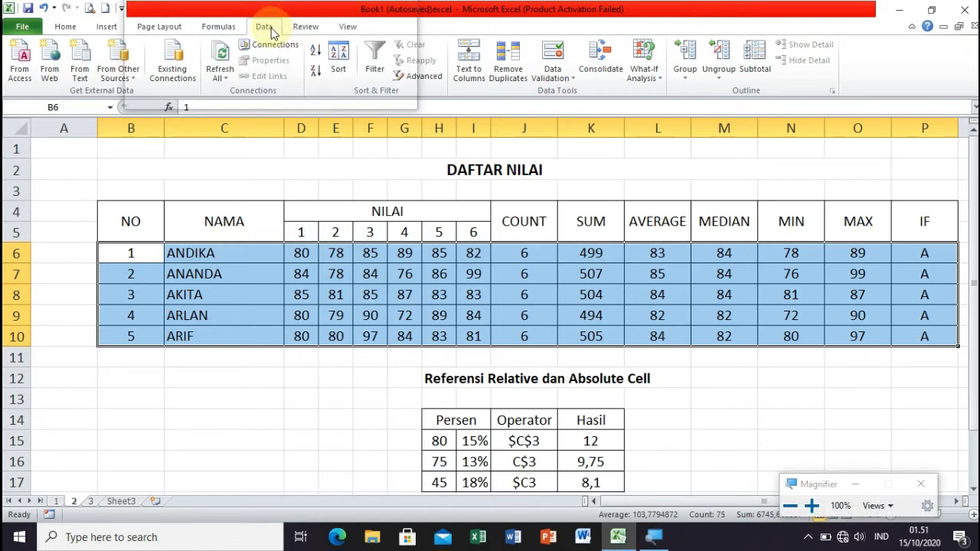
key("super+plus")
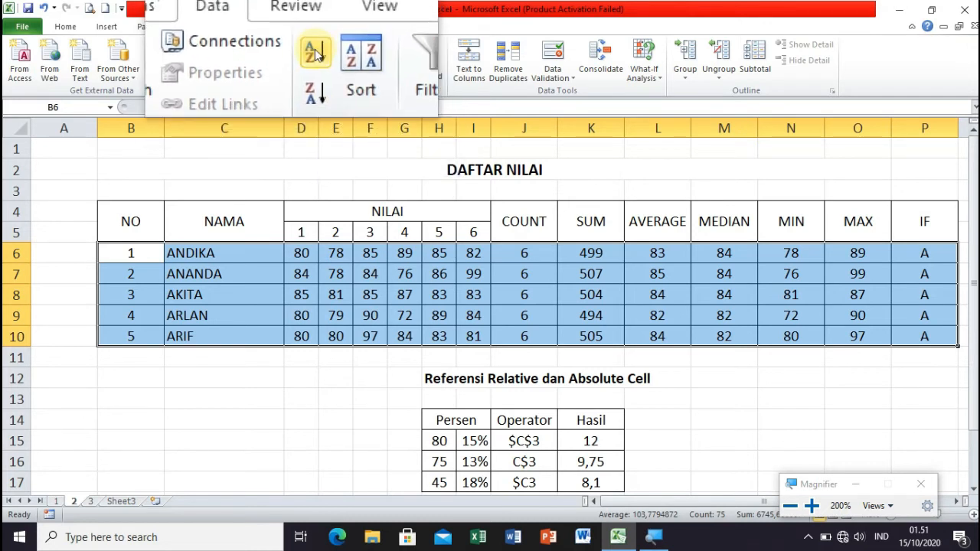
left_click(316, 53)
left_click(316, 55)
left_click(344, 55)
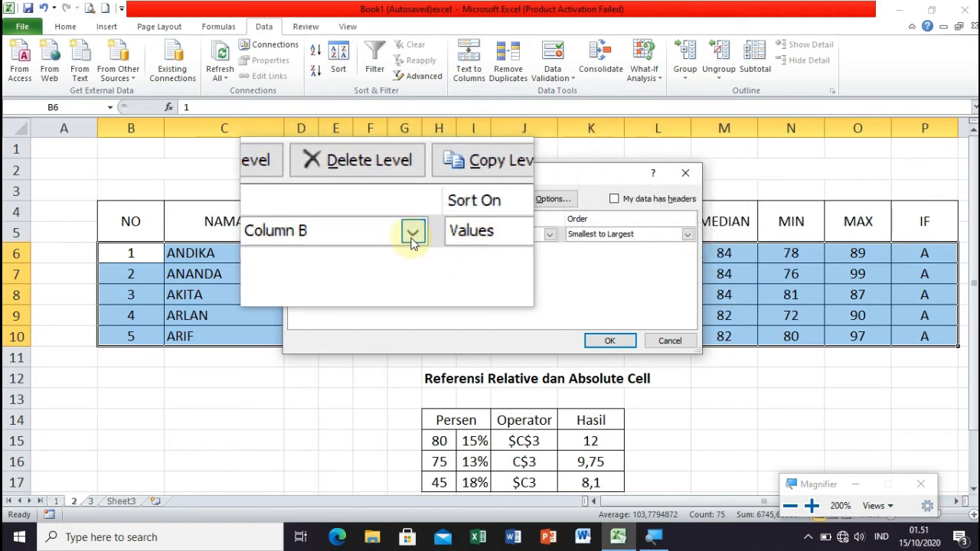
left_click(602, 340)
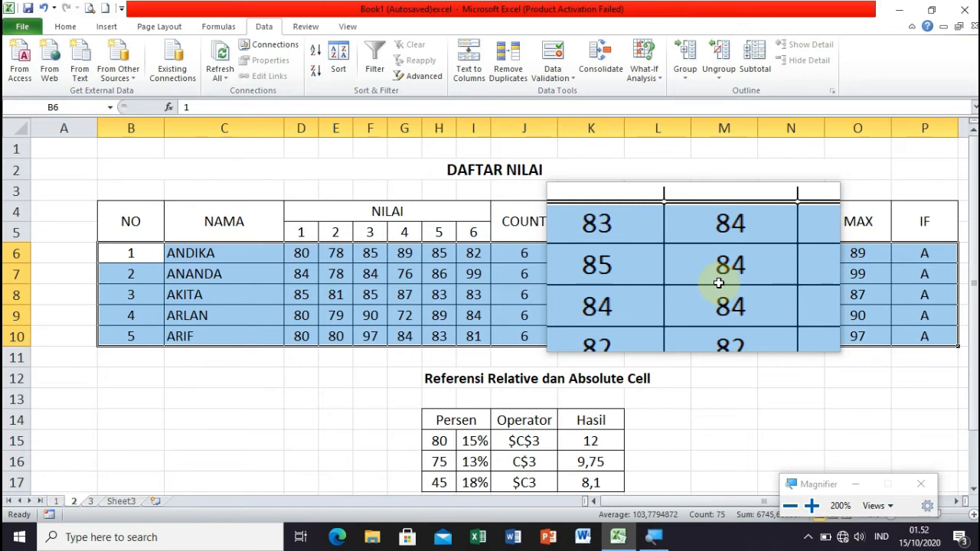
key("super+minus")
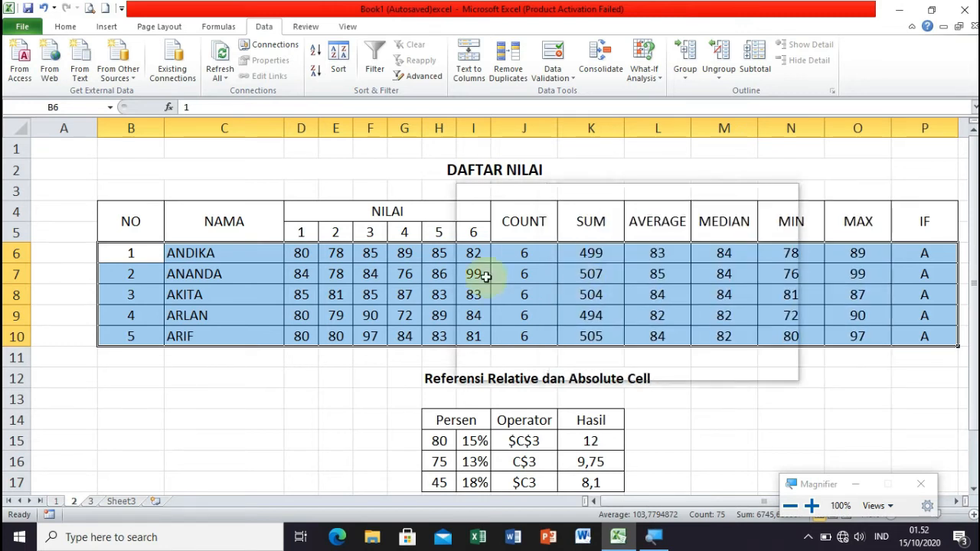
Sort only the names and first scores in C6:D10 in ascending A to Z order.
left_click(270, 253)
key("ctrl+shift+Right")
key("ctrl+shift+Down")
left_click_drag(245, 247, 311, 331)
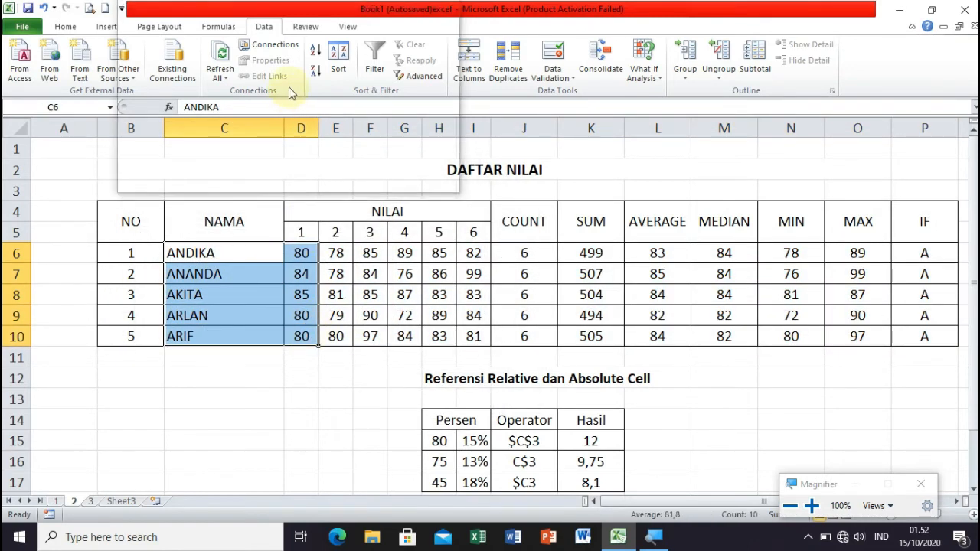
left_click(316, 51)
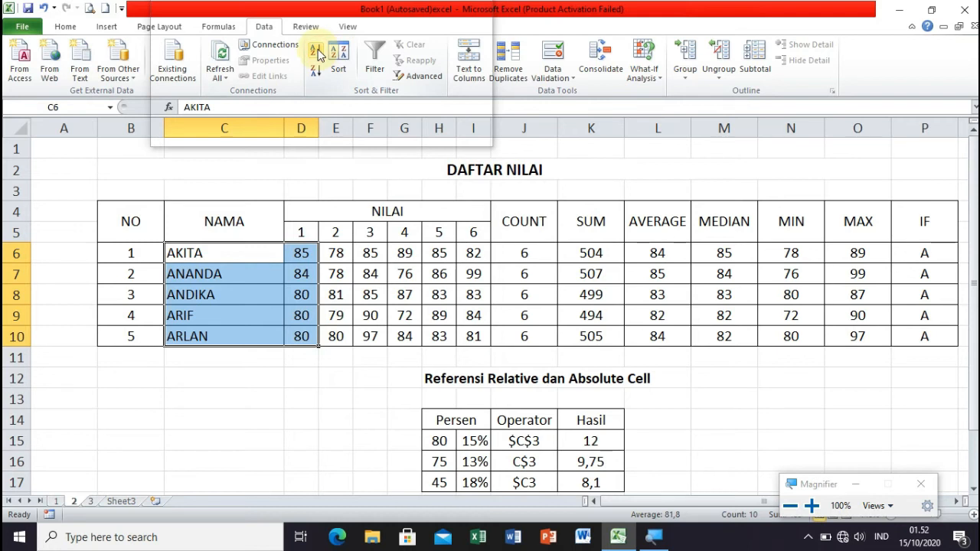
Undo the last sort and sort the names together with all six scores, C6:I10, in ascending A to Z order.
key("ctrl+z")
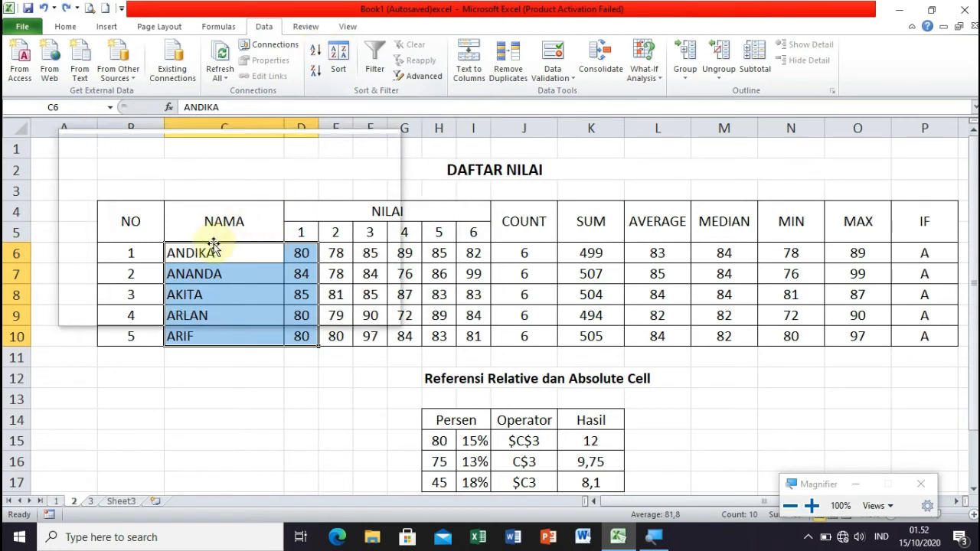
left_click(239, 261)
left_click_drag(239, 261, 467, 331)
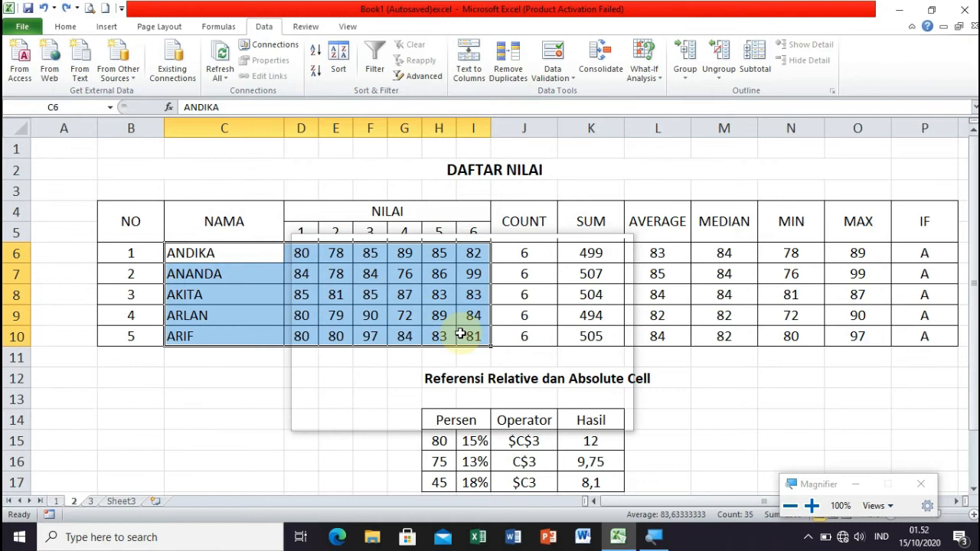
left_click(314, 54)
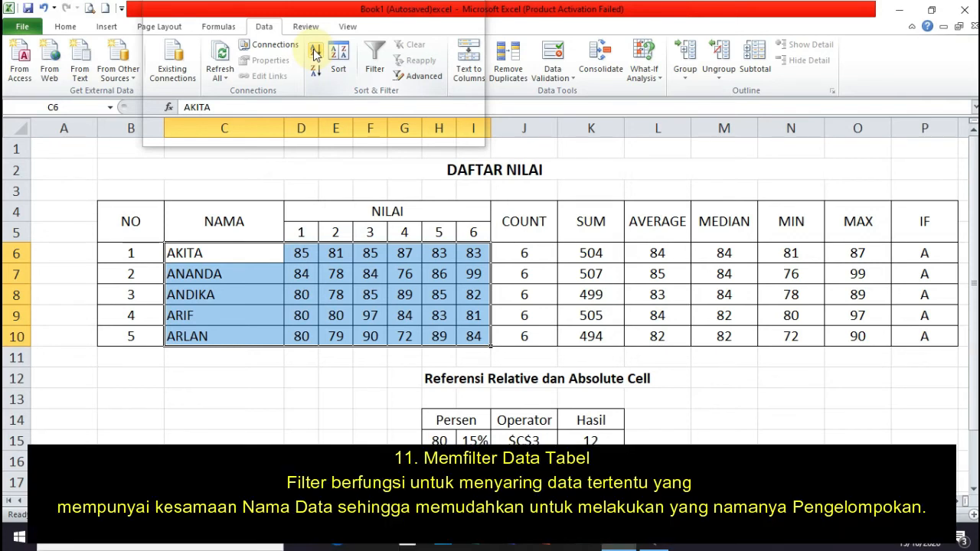
left_click(332, 254)
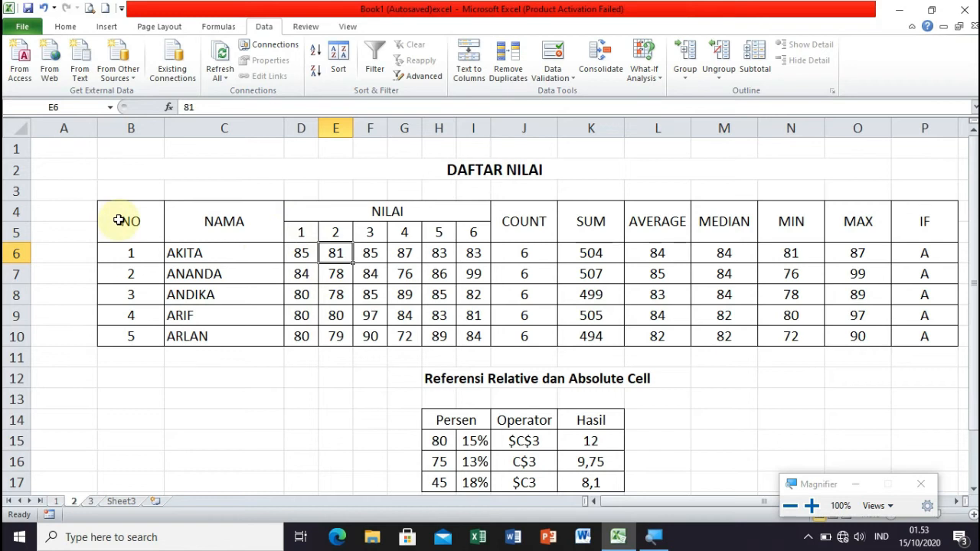
Turn on filtering for the DAFTAR NILAI header rows B4:P5.
left_click_drag(118, 220, 919, 223)
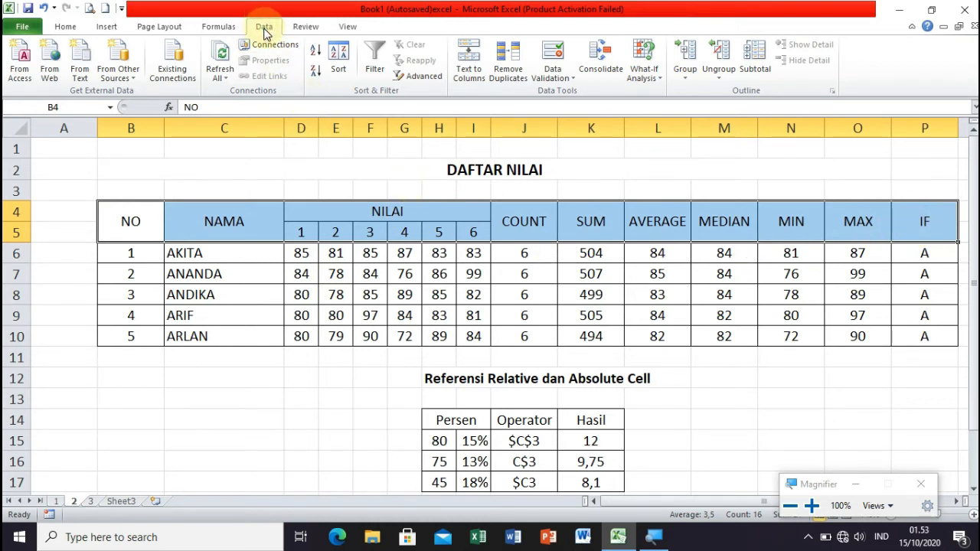
left_click(375, 68)
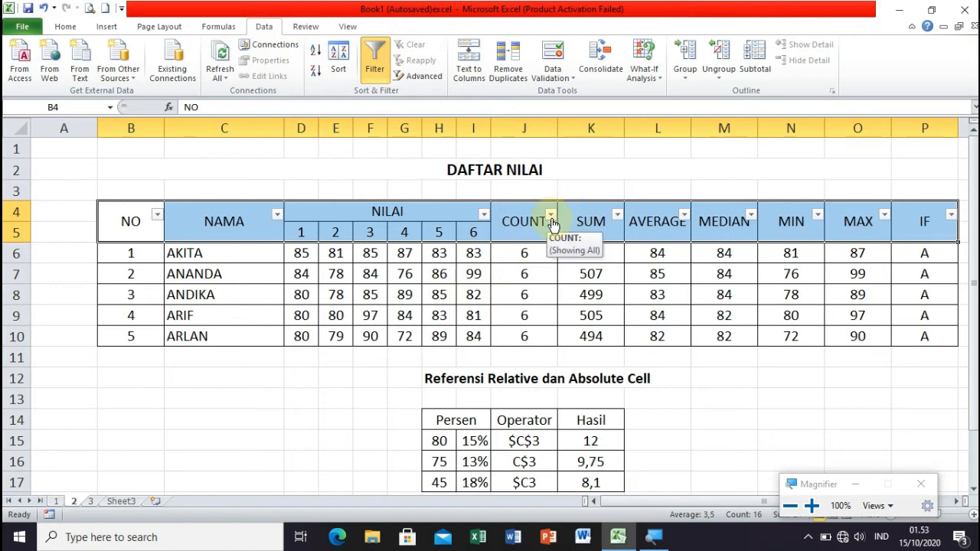
left_click(565, 272)
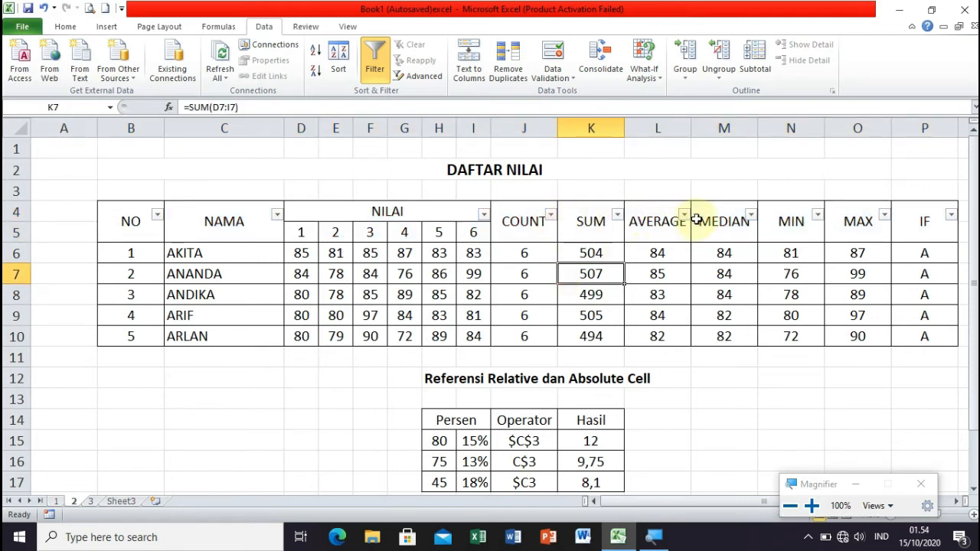
Filter the MEDIAN column to exclude 84, keeping 82 and blanks.
left_click(750, 215)
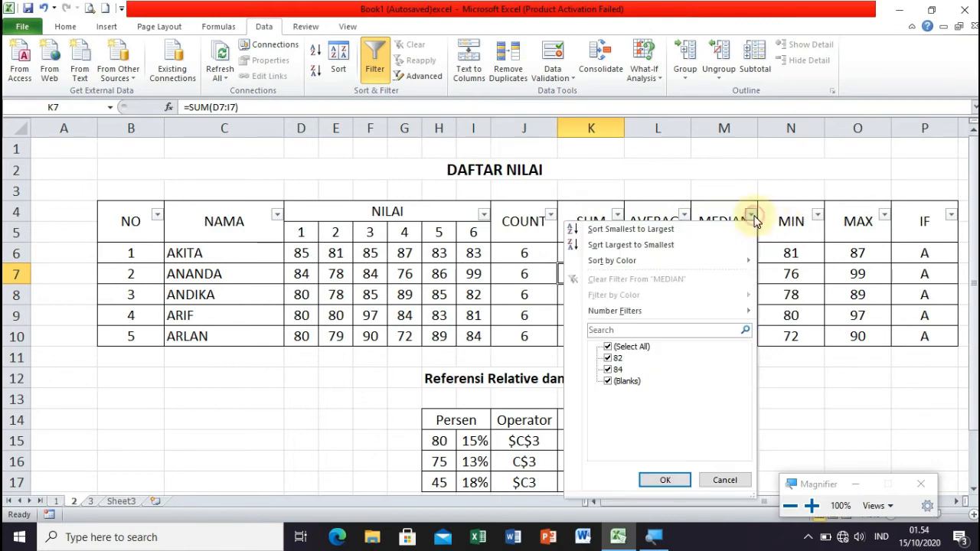
left_click(611, 371)
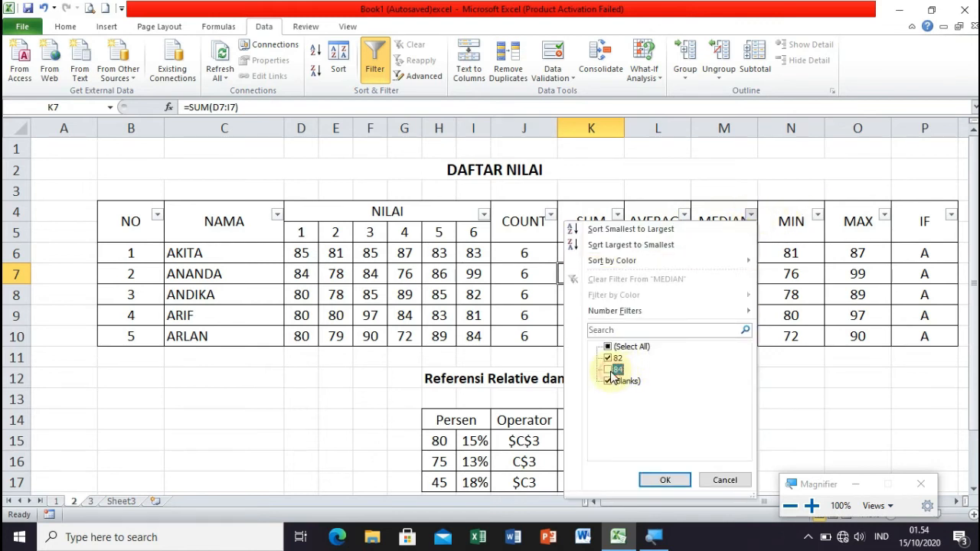
left_click(659, 477)
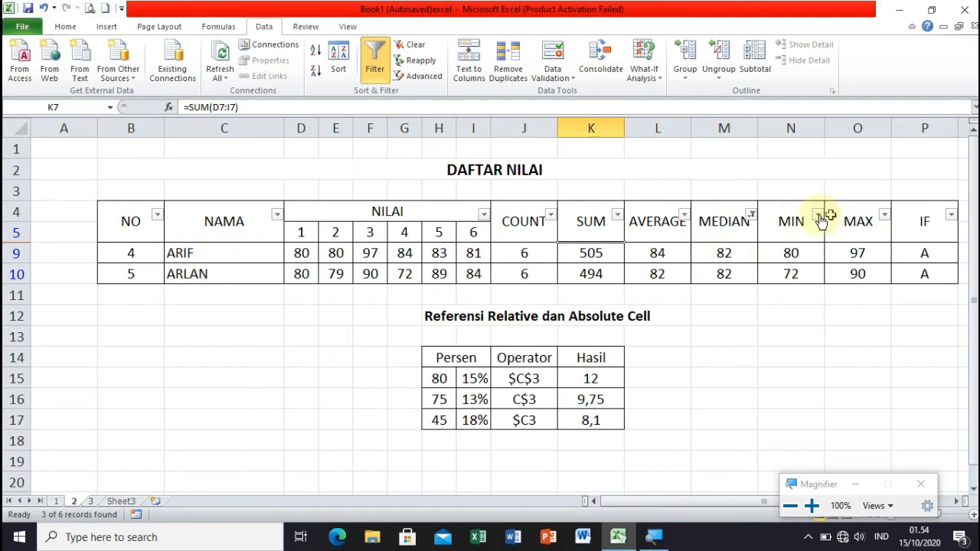
Change the MEDIAN filter to include 84 and exclude 82, and turn off filtering for the table.
left_click(751, 216)
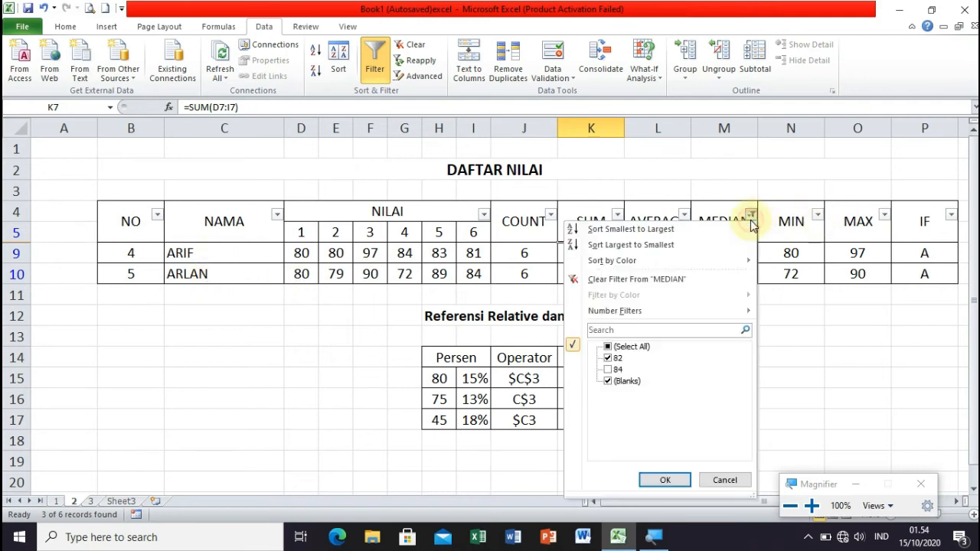
left_click(608, 358)
left_click(664, 479)
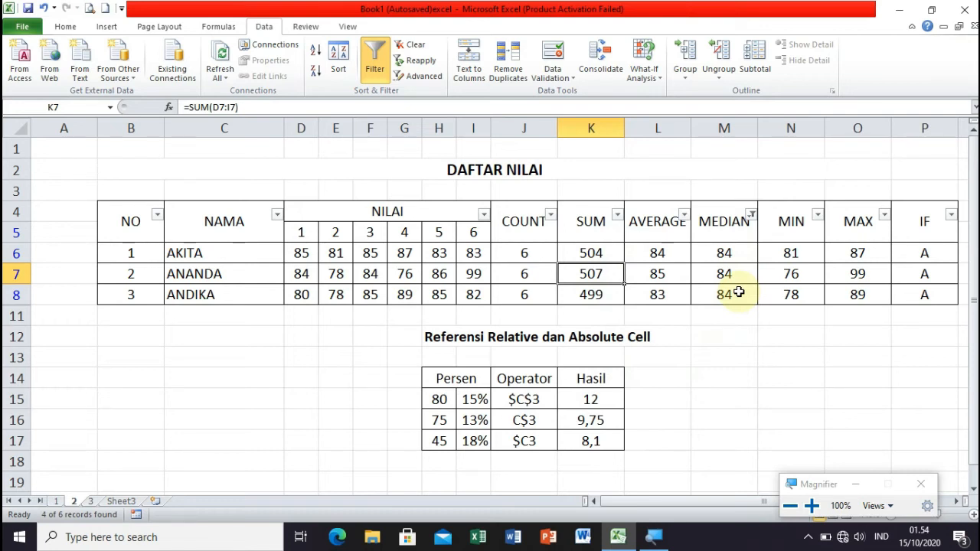
left_click(374, 58)
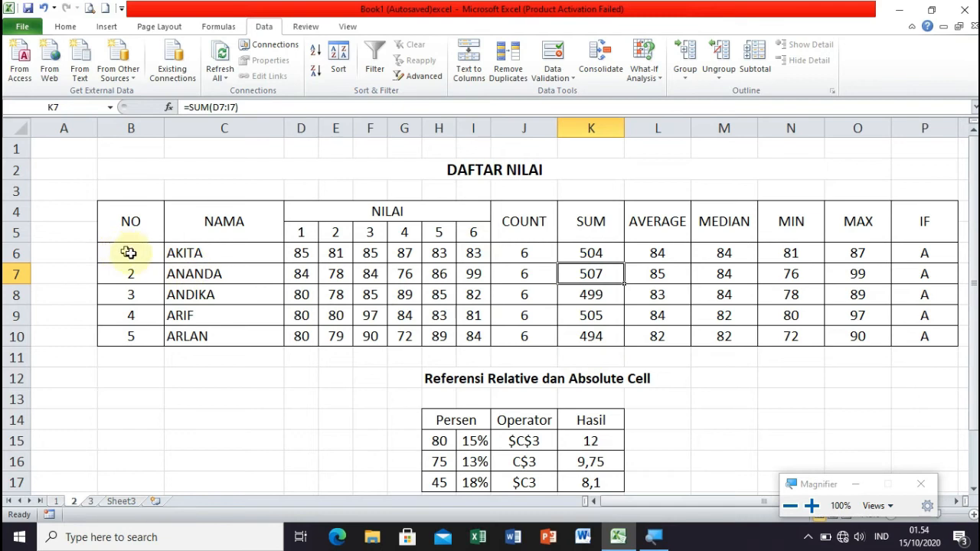
Freeze the panes at the first data row, B6:P6, so the DAFTAR NILAI title and header rows are locked.
left_click_drag(136, 251, 917, 255)
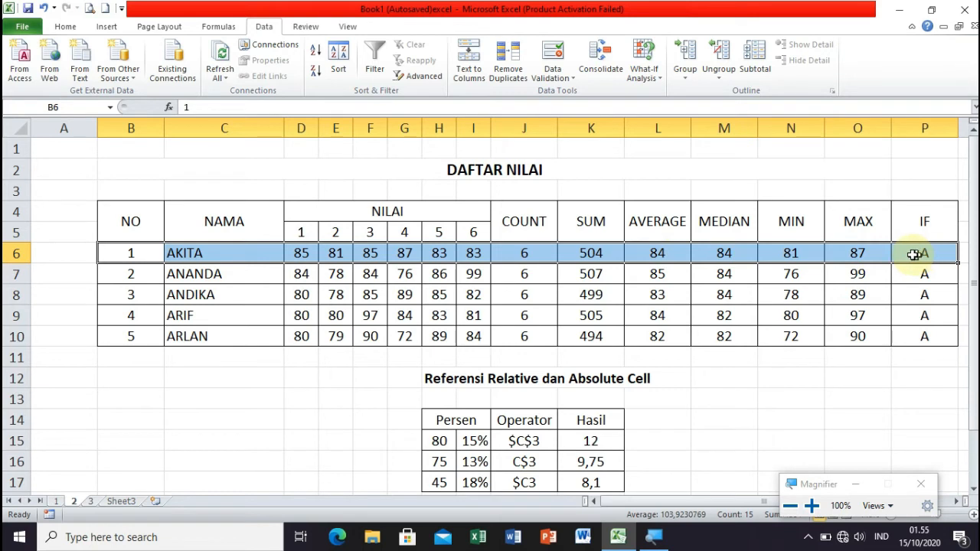
left_click(348, 28)
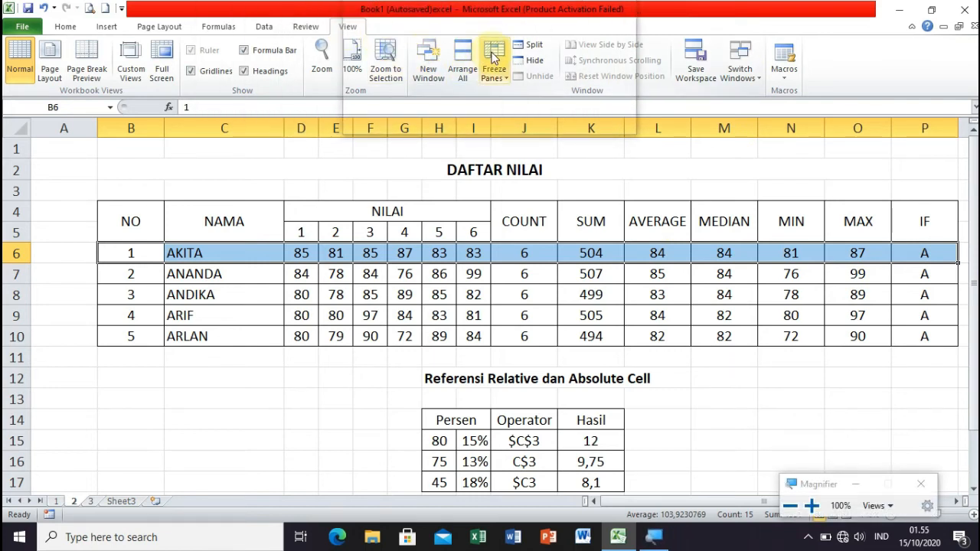
key("super+plus")
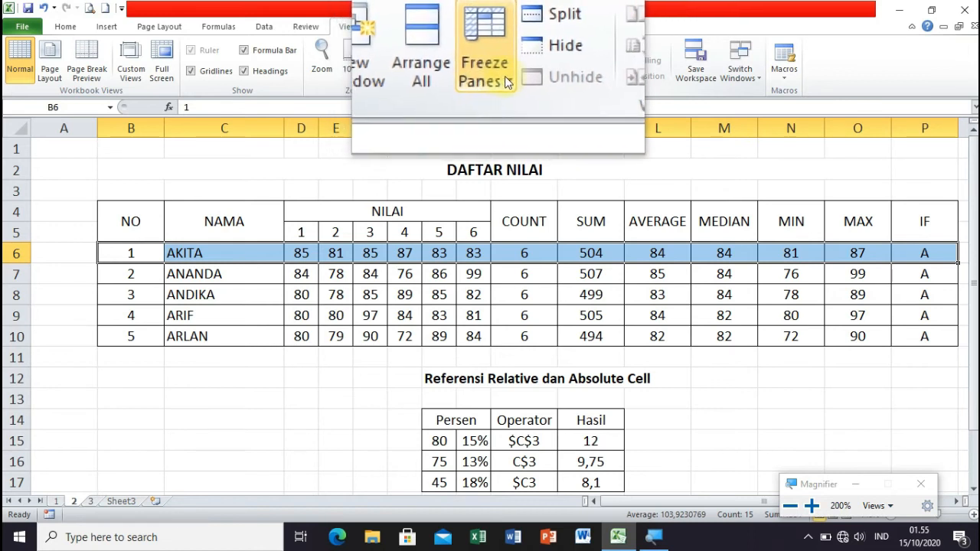
left_click(507, 83)
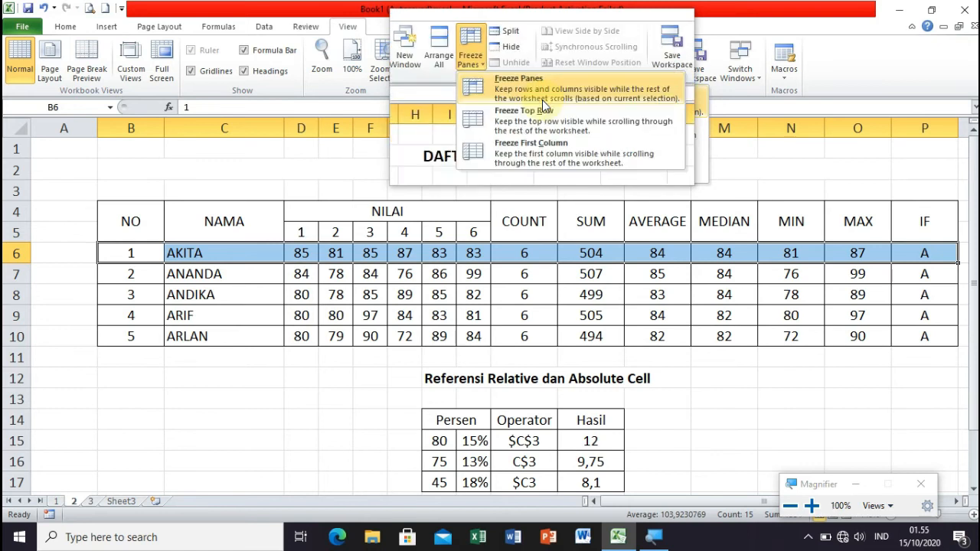
key("super+minus")
left_click(532, 102)
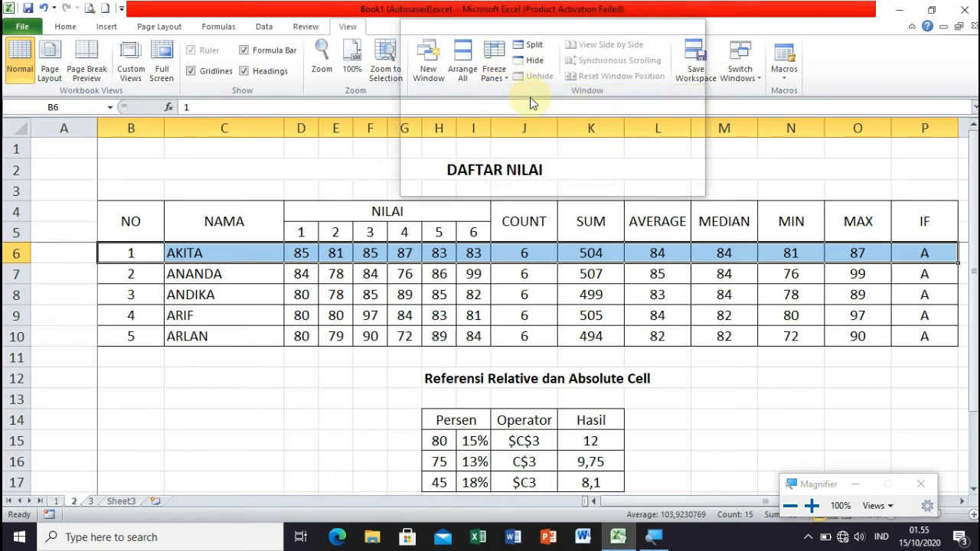
Examine how the frozen title and header rows behave relative to the numbered data rows across the sheet.
left_click(487, 270)
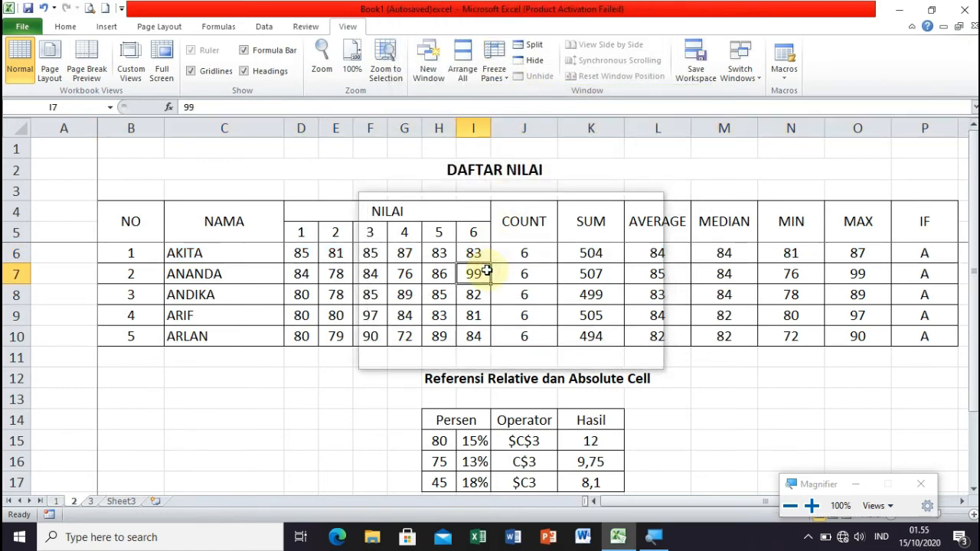
scroll(487, 270, "down", 1)
scroll(487, 270, "up", 1)
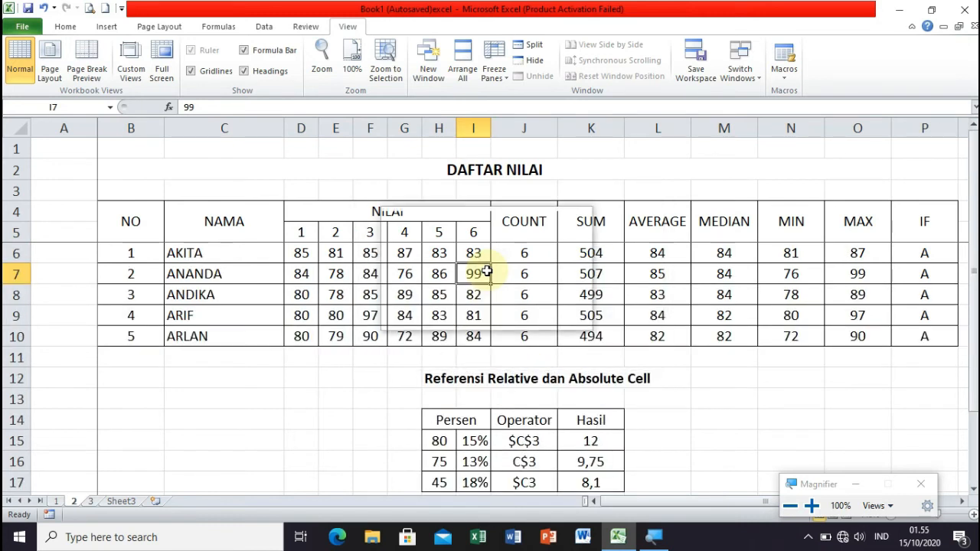
scroll(487, 276, "down", 1)
scroll(486, 277, "up", 1)
scroll(486, 277, "down", 1)
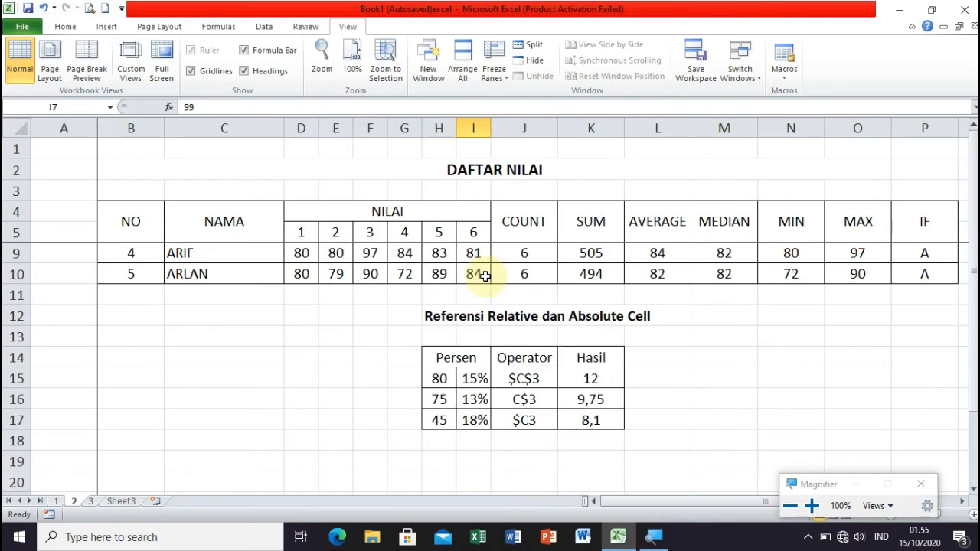
scroll(486, 276, "up", 1)
left_click(131, 221)
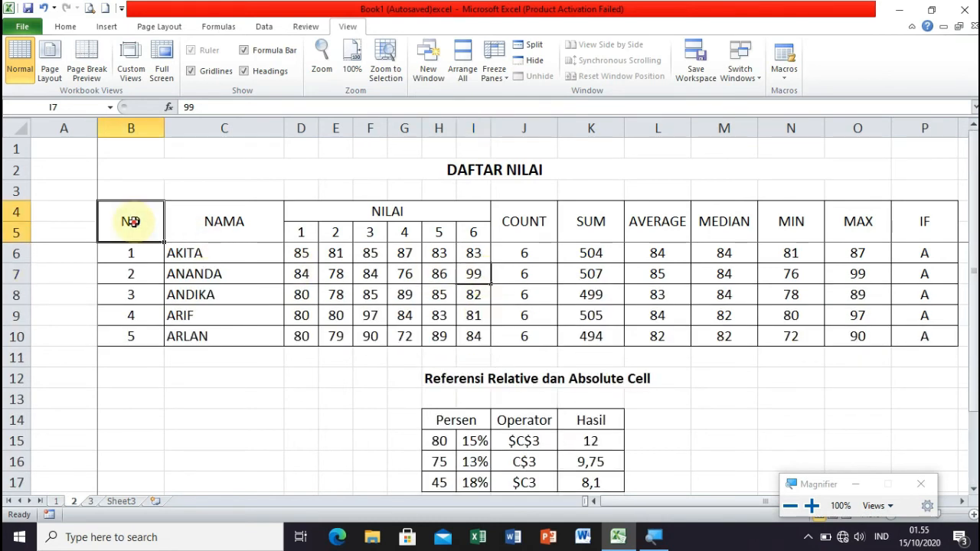
left_click(195, 224)
left_click(385, 211)
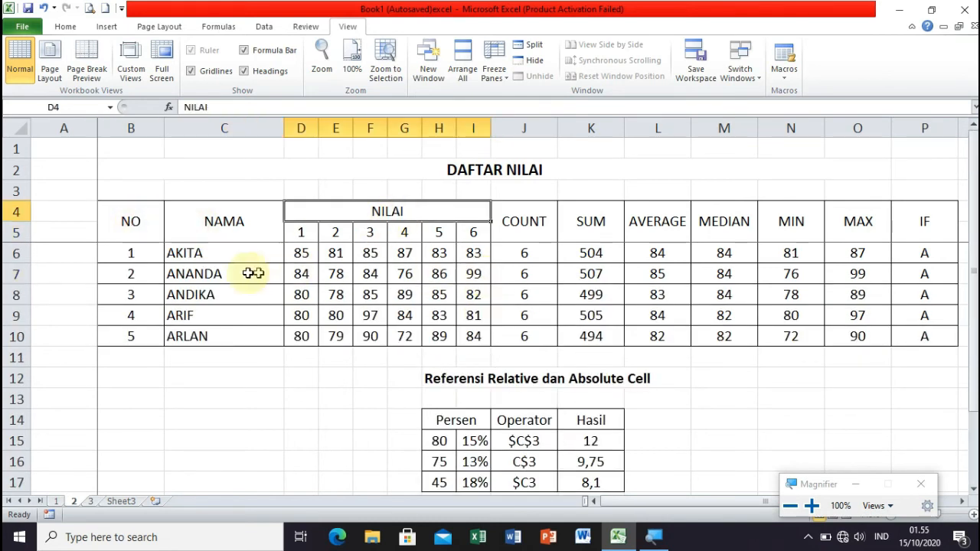
left_click(149, 257)
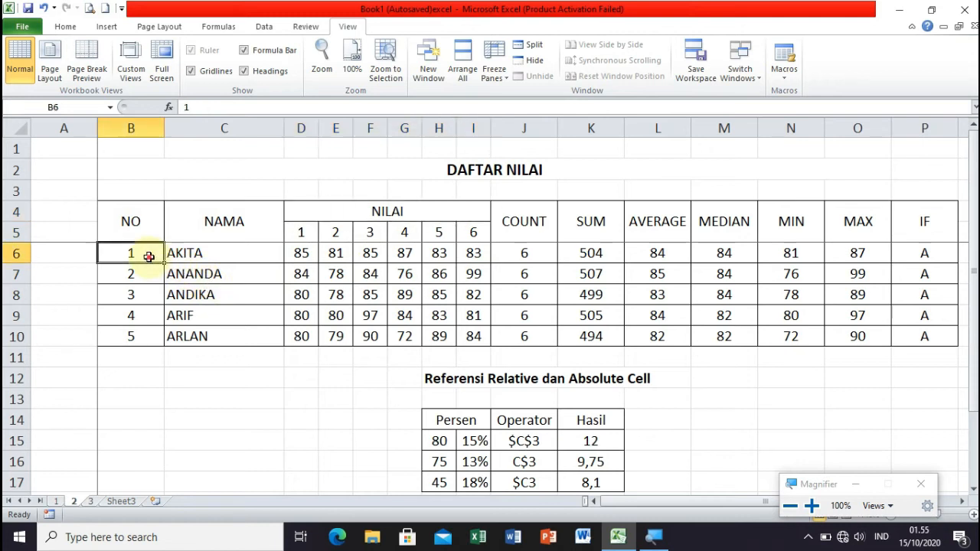
left_click(141, 273)
left_click(140, 296)
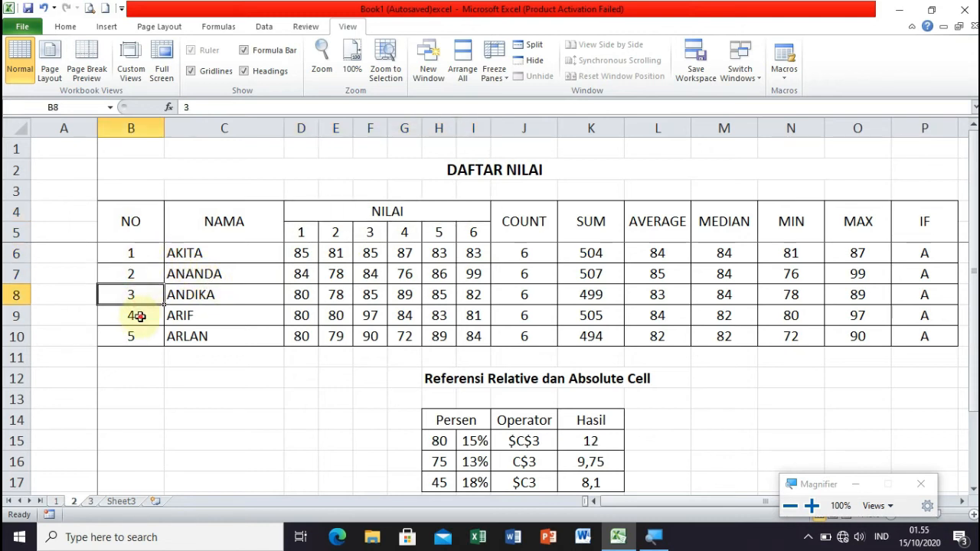
left_click(139, 316)
left_click(138, 340)
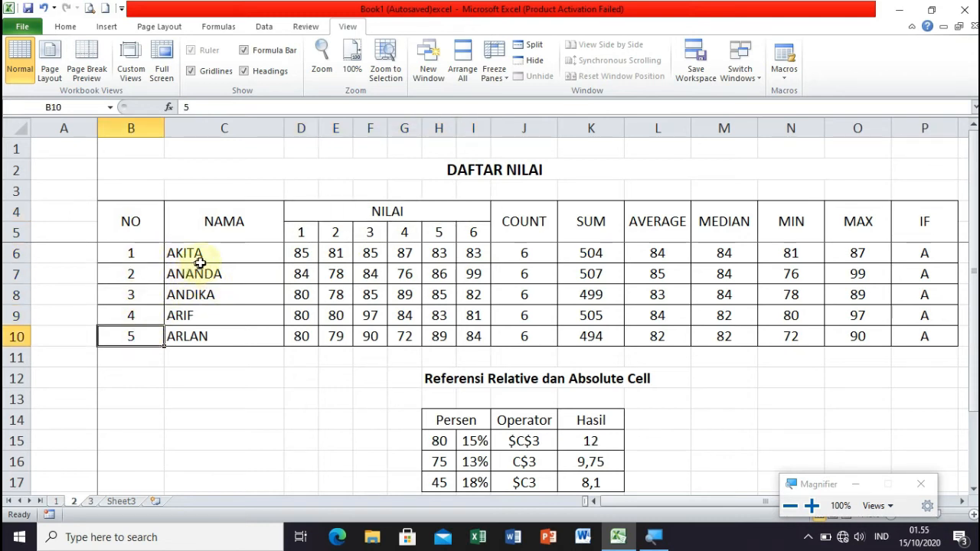
scroll(200, 263, "down", 1)
scroll(200, 263, "down", 1)
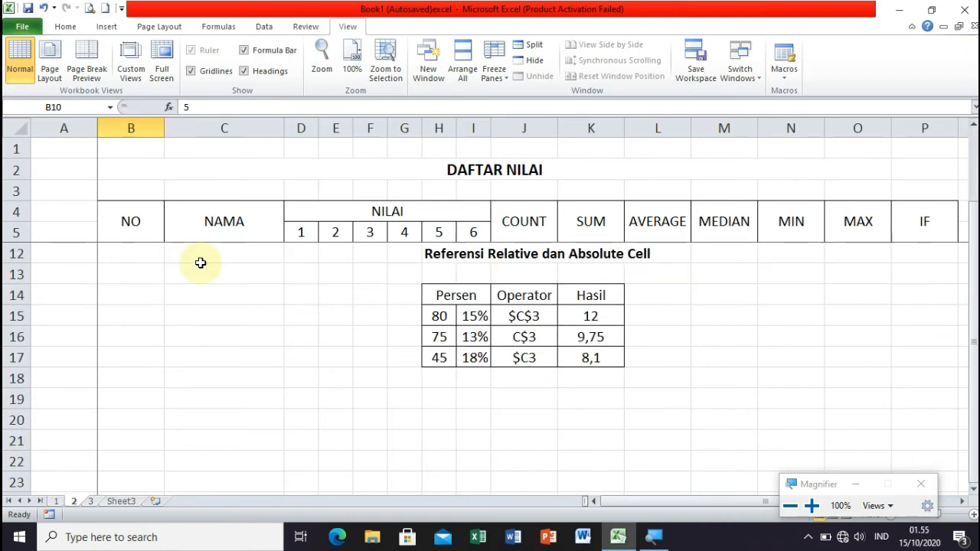
scroll(200, 263, "down", 1)
scroll(200, 263, "down", 2)
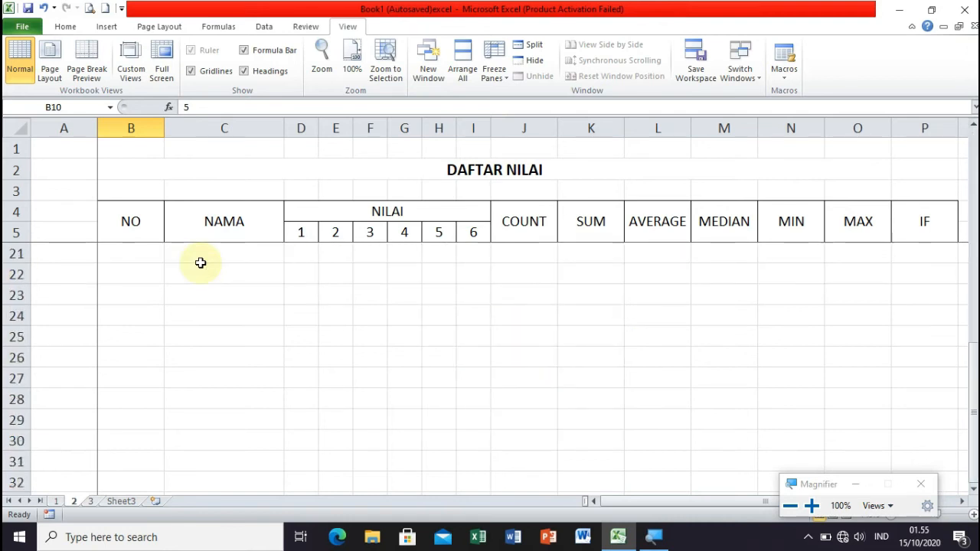
scroll(199, 263, "up", 4)
scroll(200, 263, "up", 1)
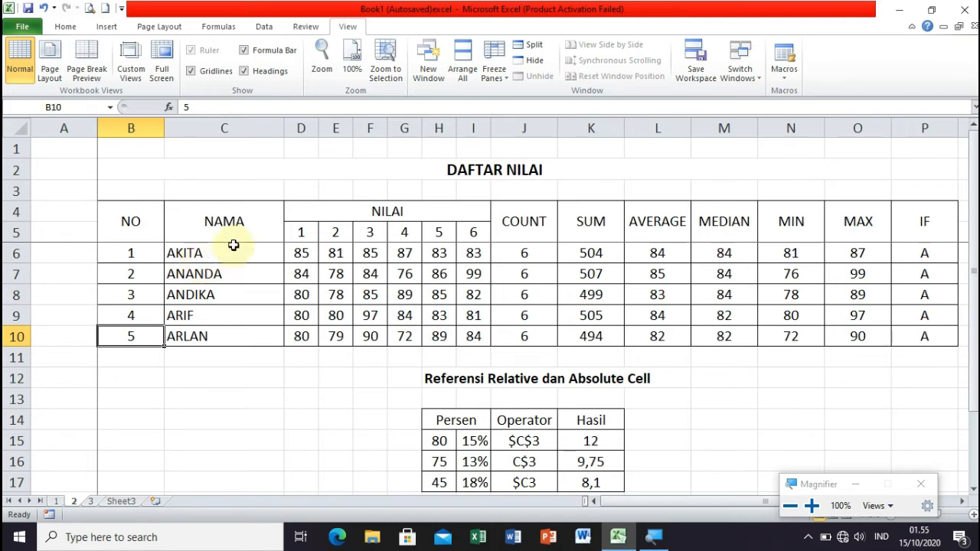
Unfreeze the worksheet panes.
left_click(512, 77)
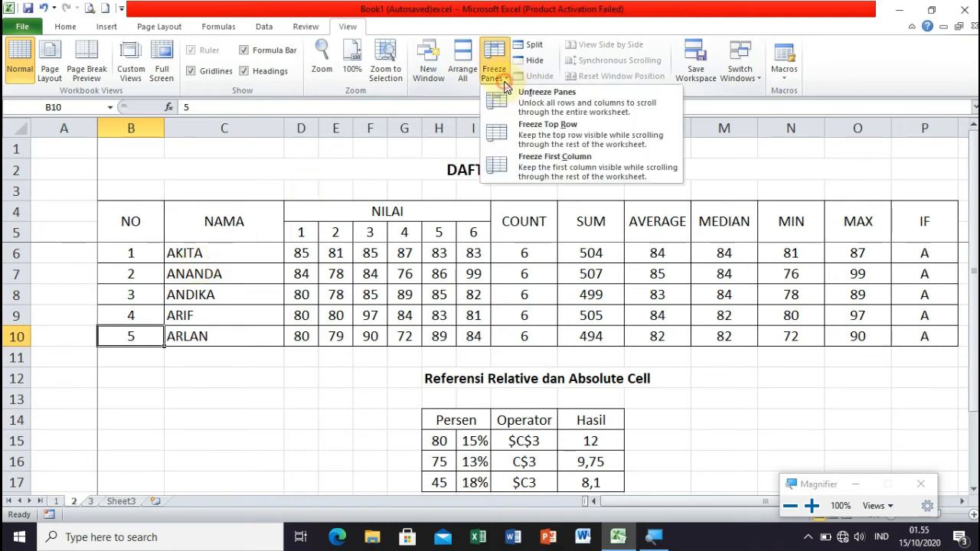
left_click(512, 96)
left_click(709, 384)
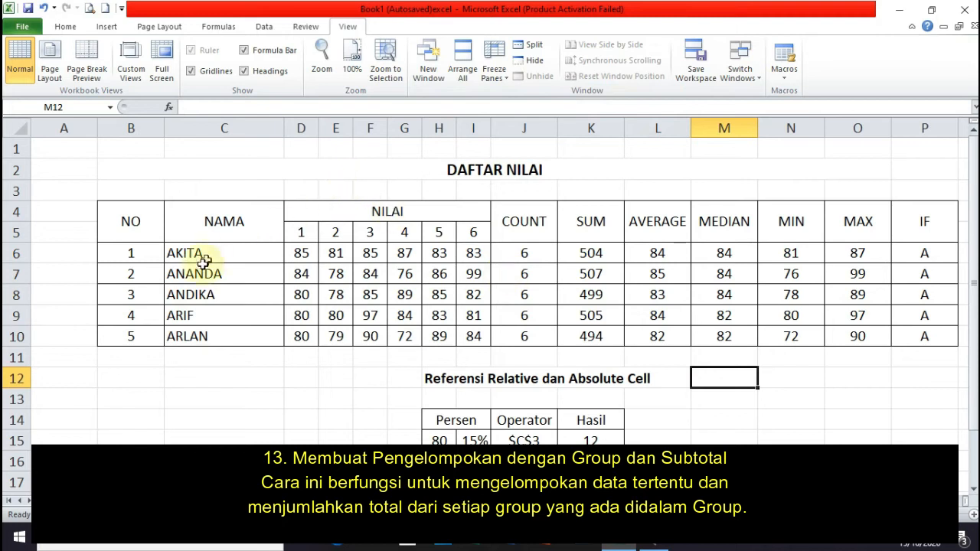
Group the numbered data rows B6:P10 of the DAFTAR NILAI table by rows.
left_click(134, 254)
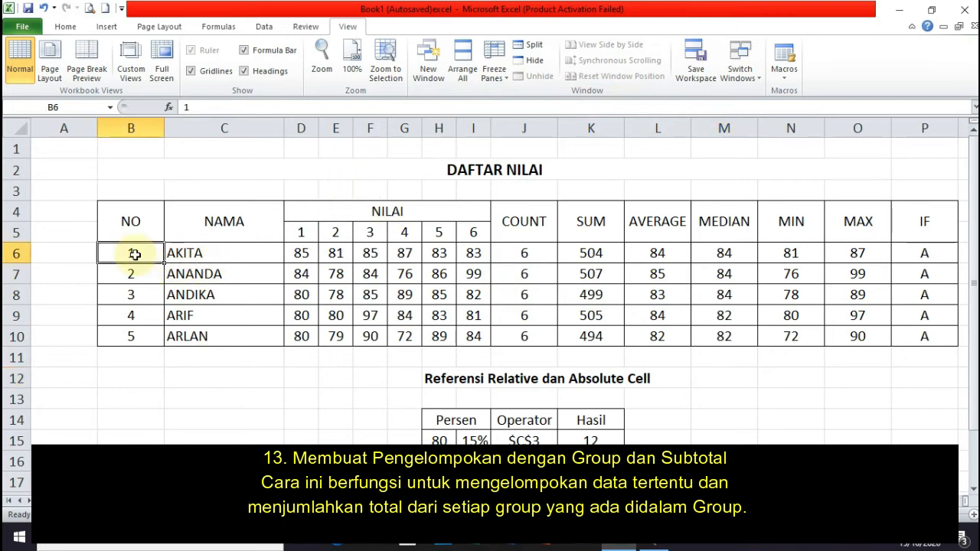
left_click_drag(131, 256, 921, 334)
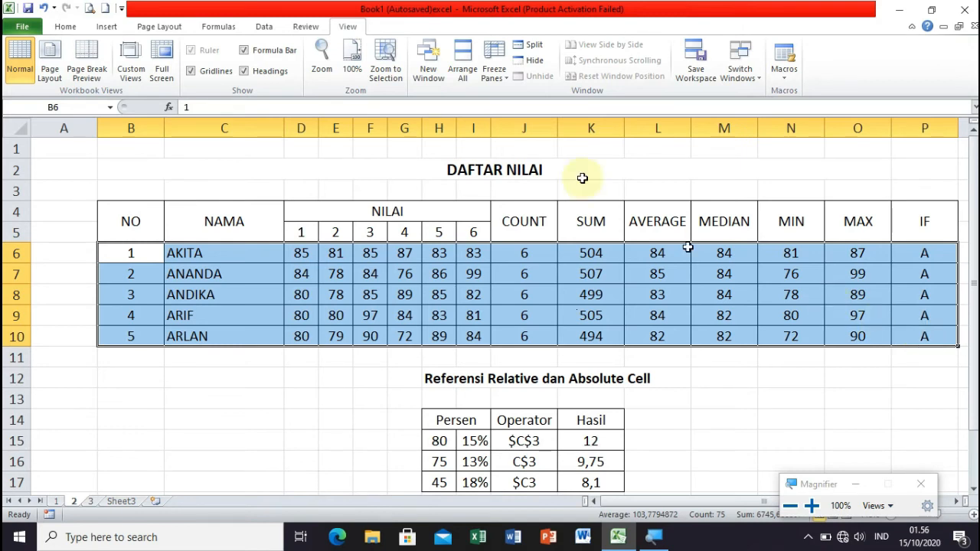
left_click(263, 26)
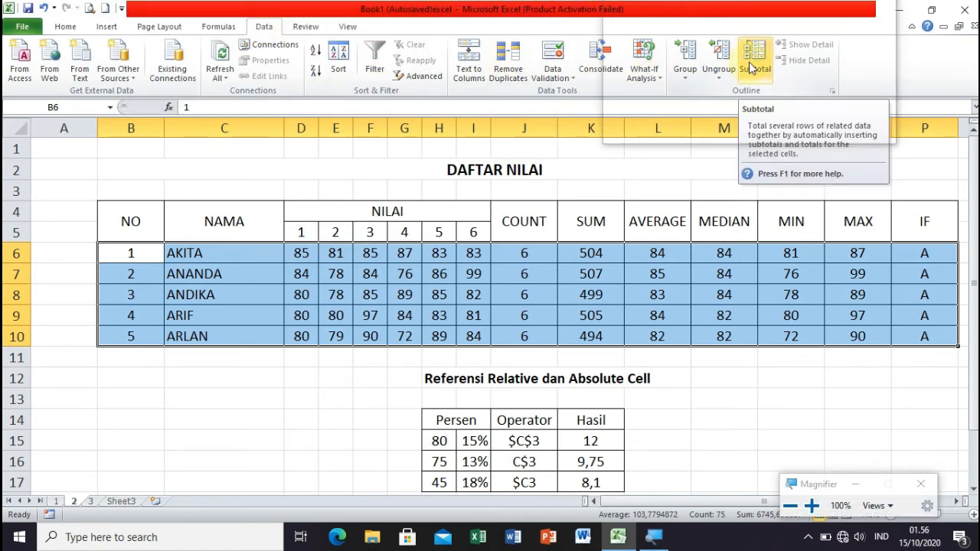
key("super+plus")
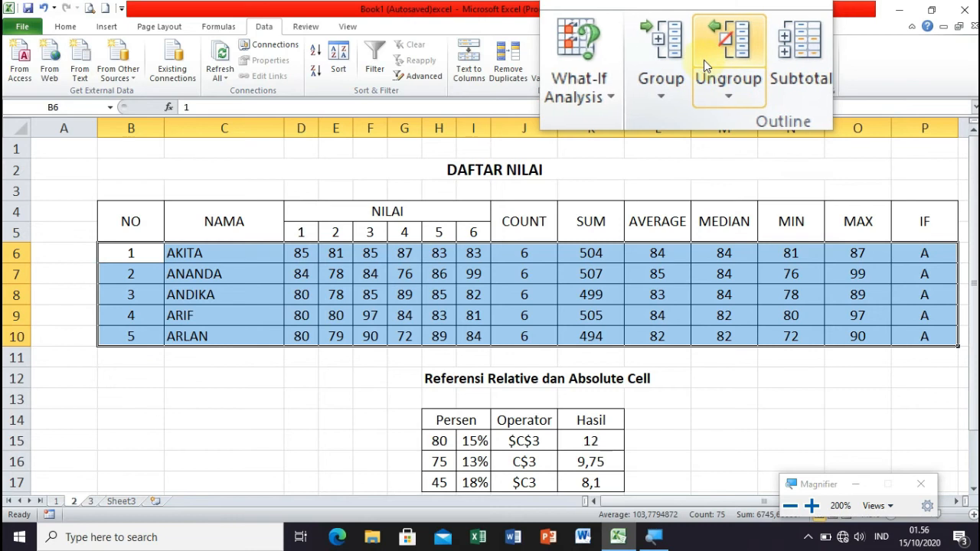
left_click(685, 72)
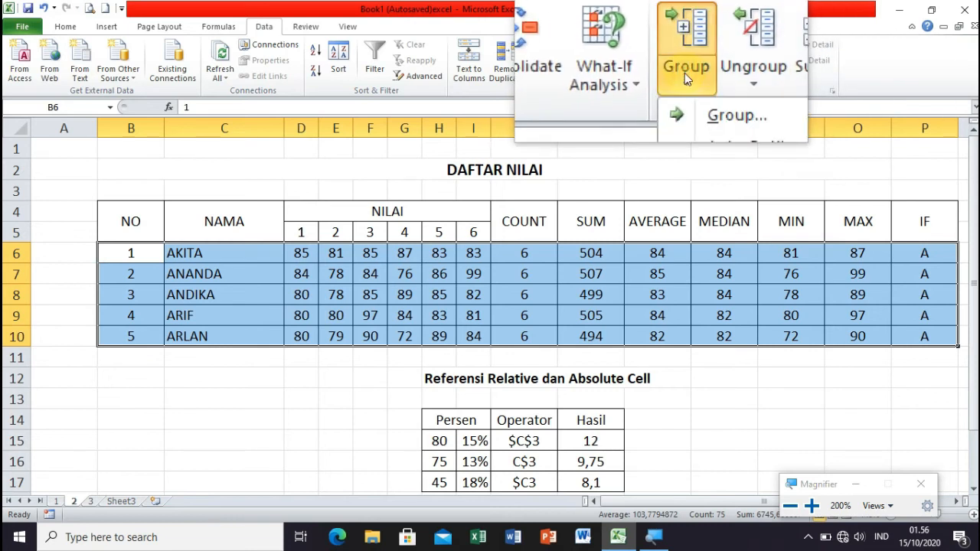
left_click(685, 55)
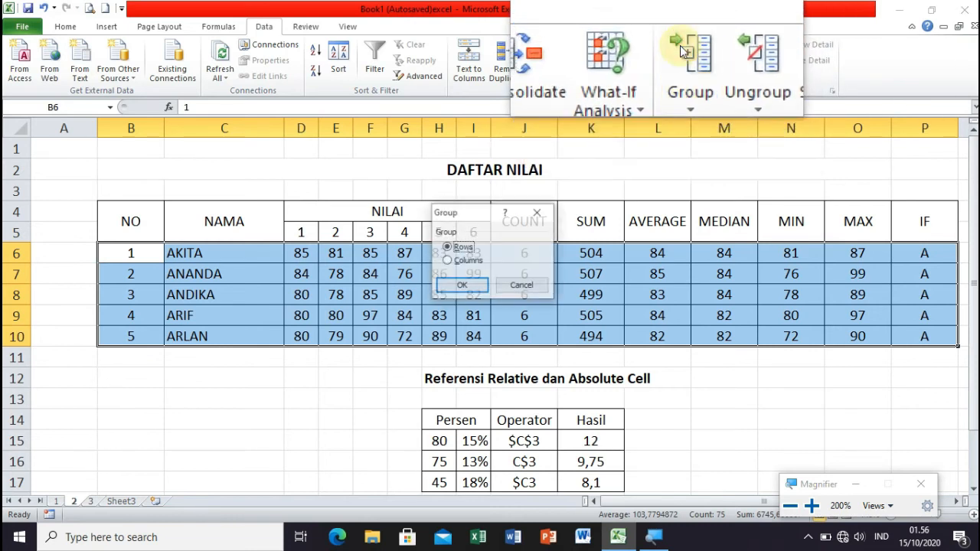
left_click(474, 288)
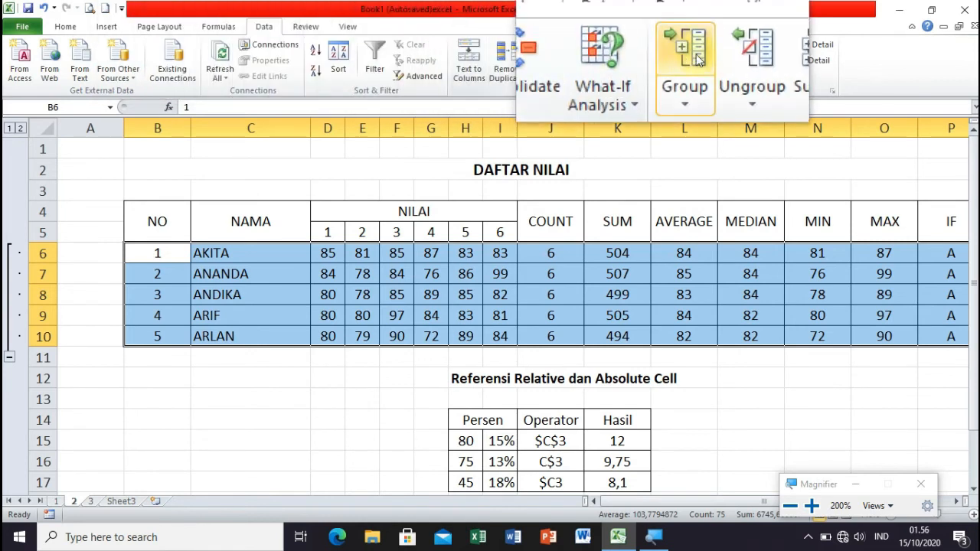
Add Sum subtotals to B6:P10 at each change in the NO column, using the first selected row as labels, and review the result.
left_click(755, 61)
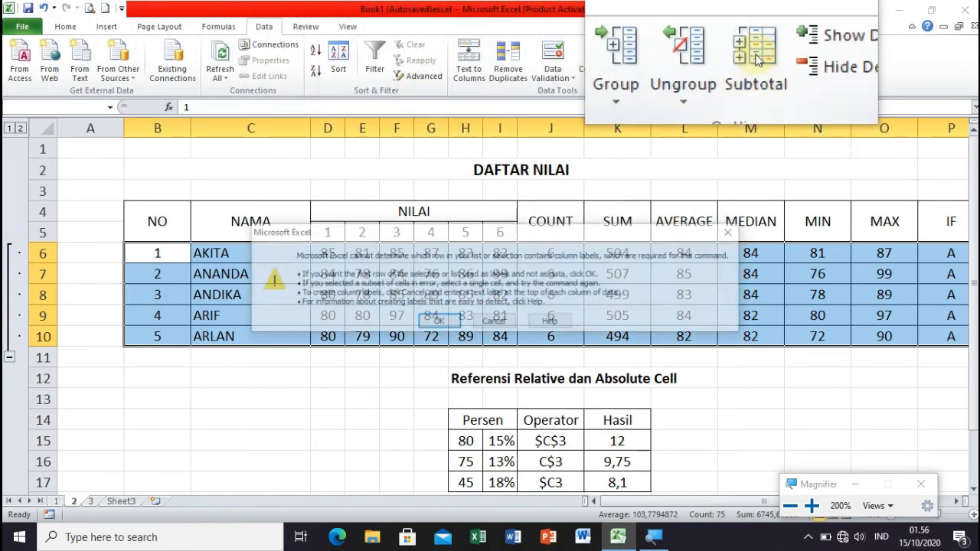
left_click(438, 321)
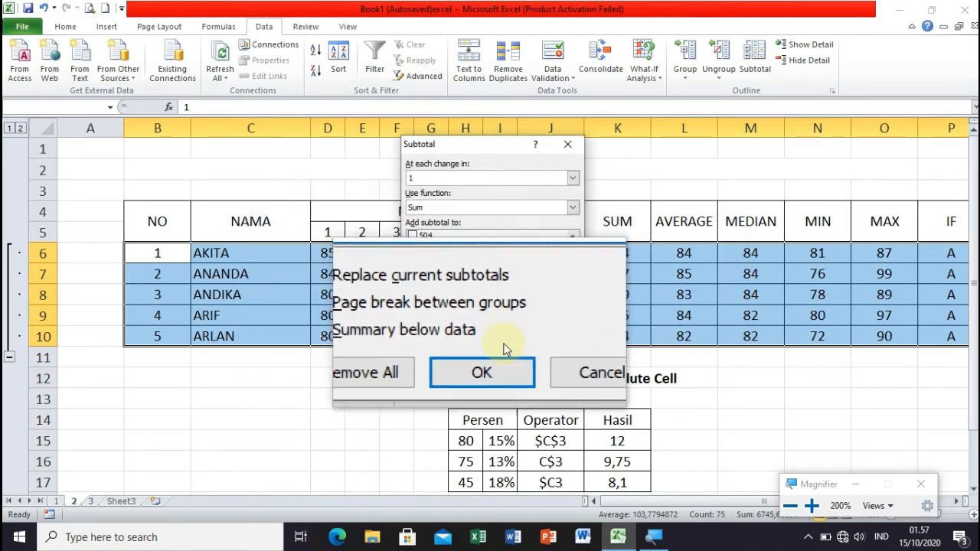
left_click(500, 356)
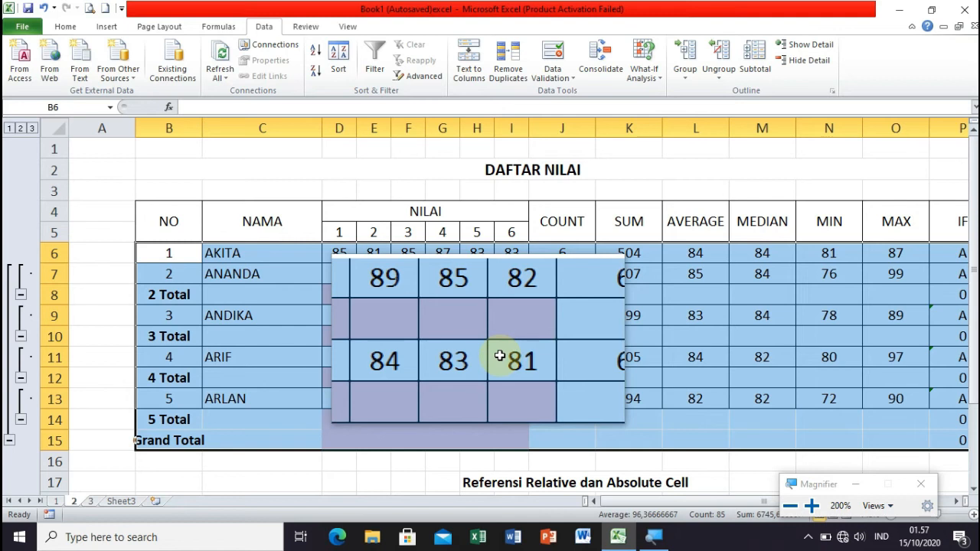
key("ctrl+alt+f")
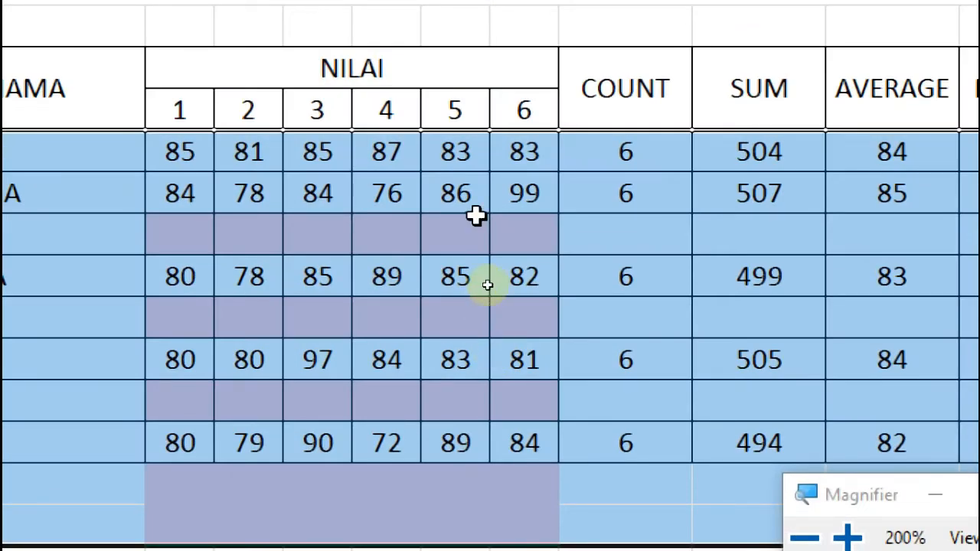
scroll(476, 216, "down", 3)
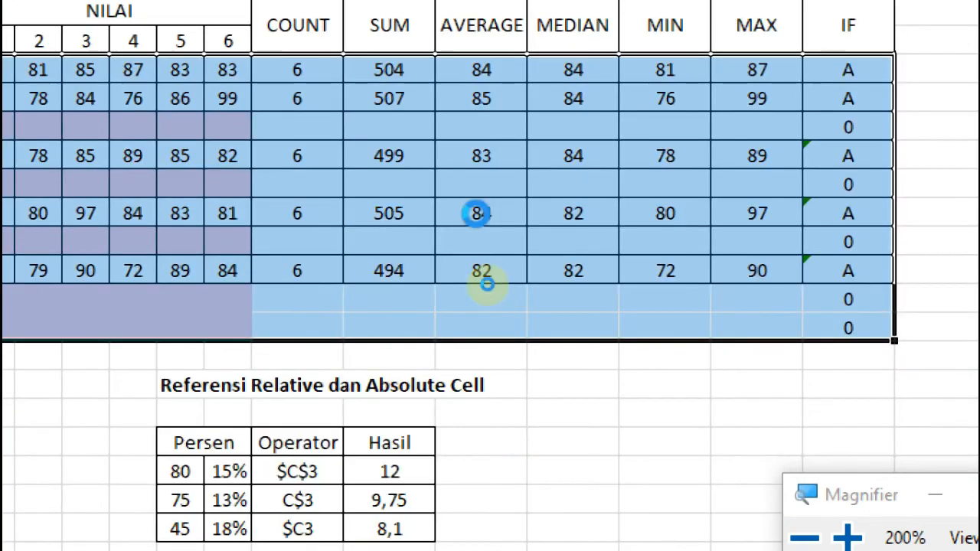
scroll(476, 214, "down", 1)
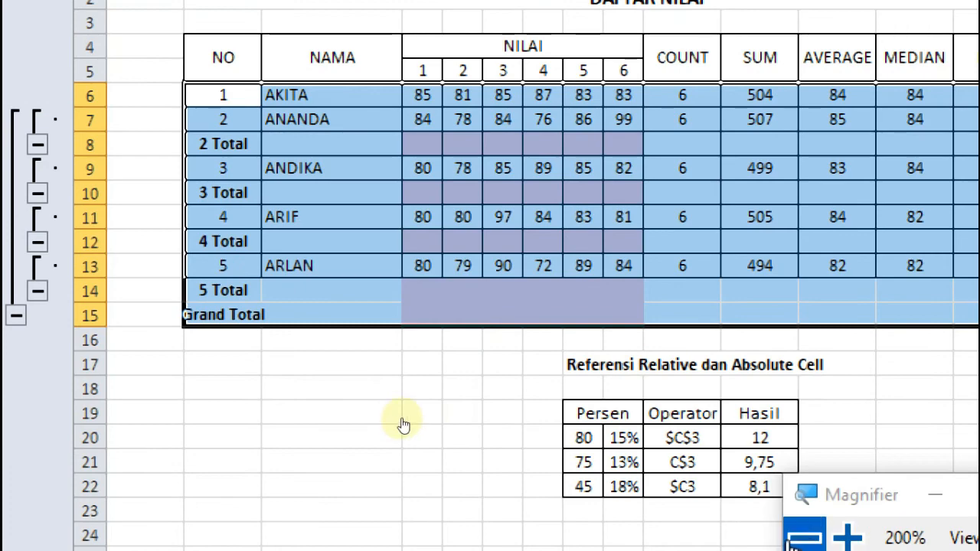
left_click(805, 539)
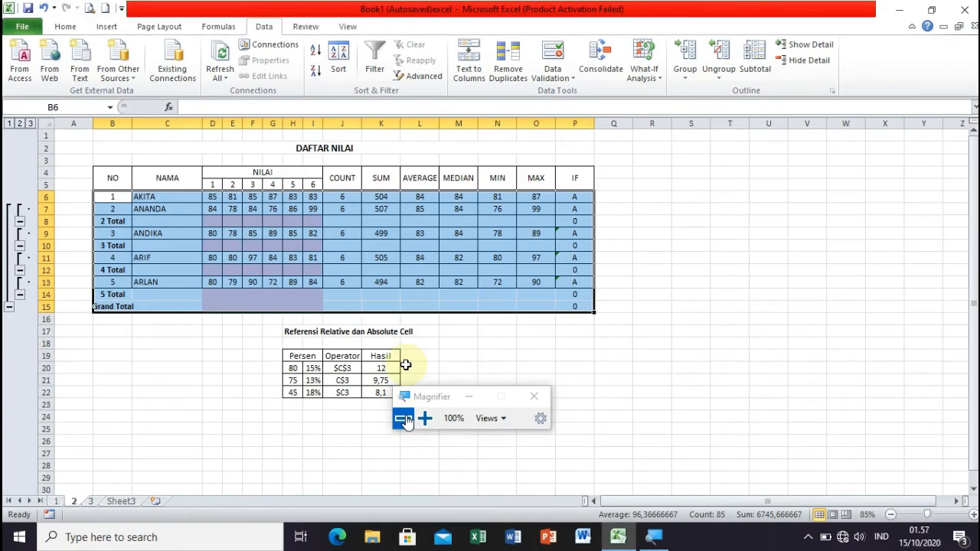
left_click(694, 219)
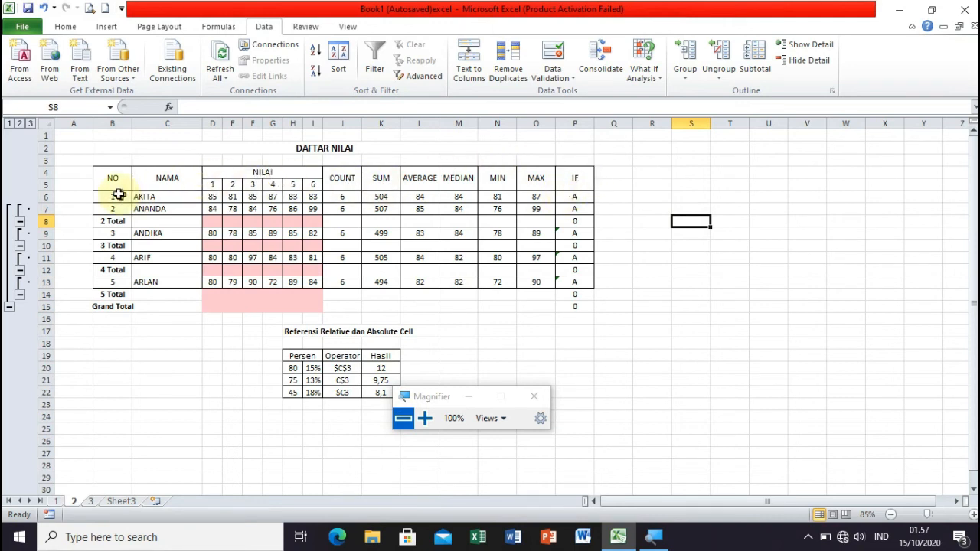
Ungroup one outline level of the rows in B6:P13.
left_click_drag(110, 193, 573, 282)
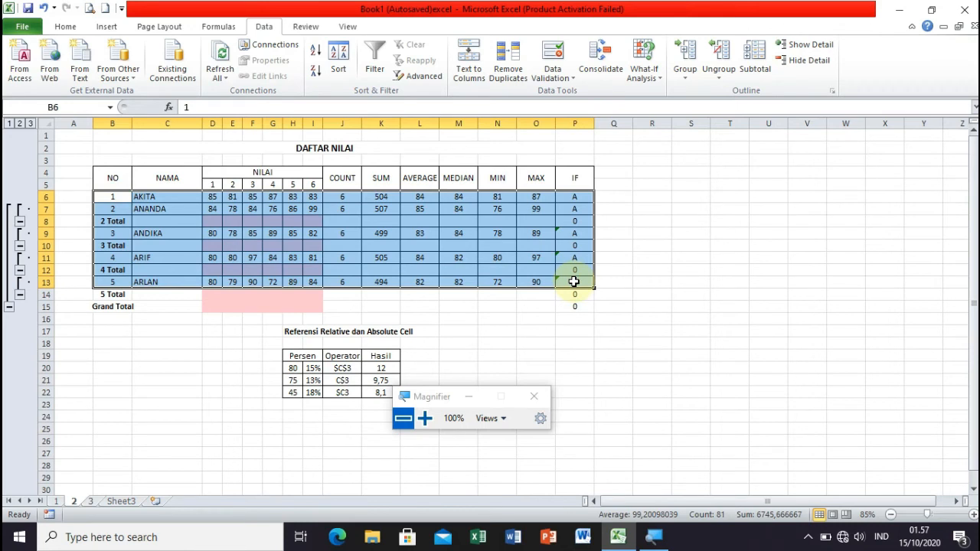
left_click(720, 54)
left_click(455, 284)
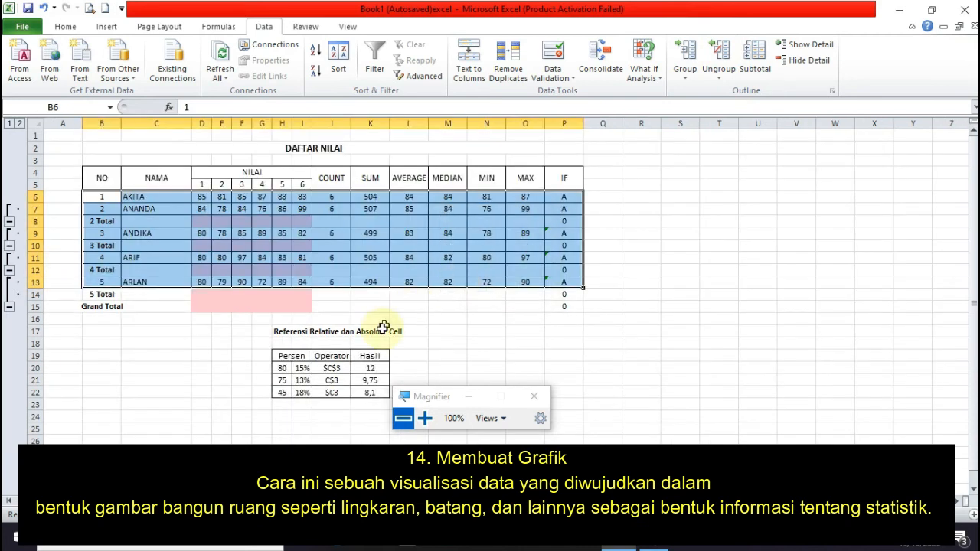
Try to ungroup rows with only the empty cell O17 below the table selected.
left_click(511, 328)
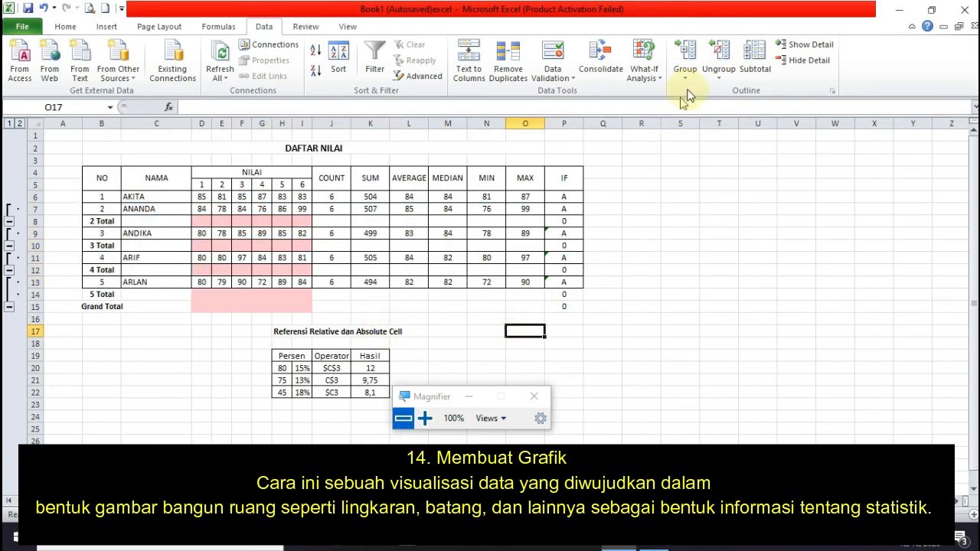
left_click(717, 77)
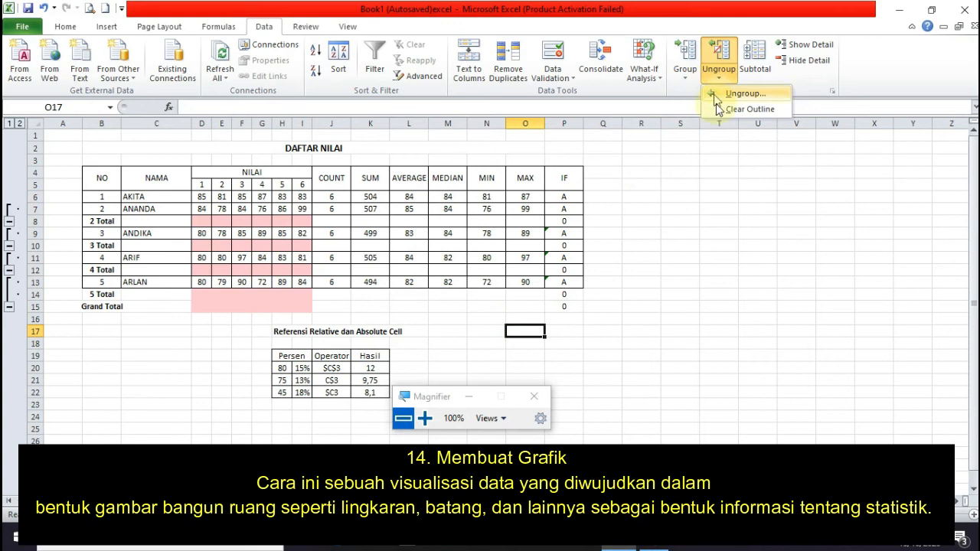
left_click(714, 93)
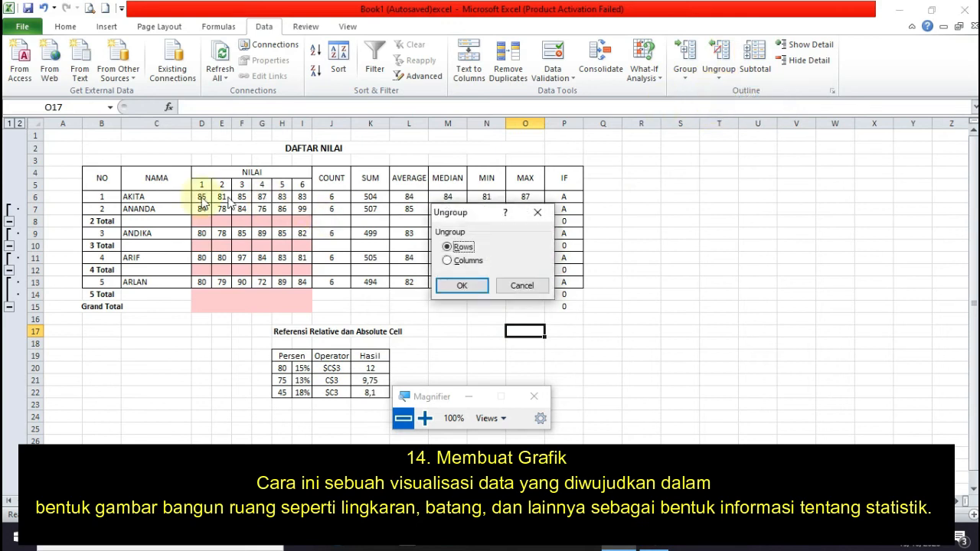
left_click(452, 284)
left_click(484, 233)
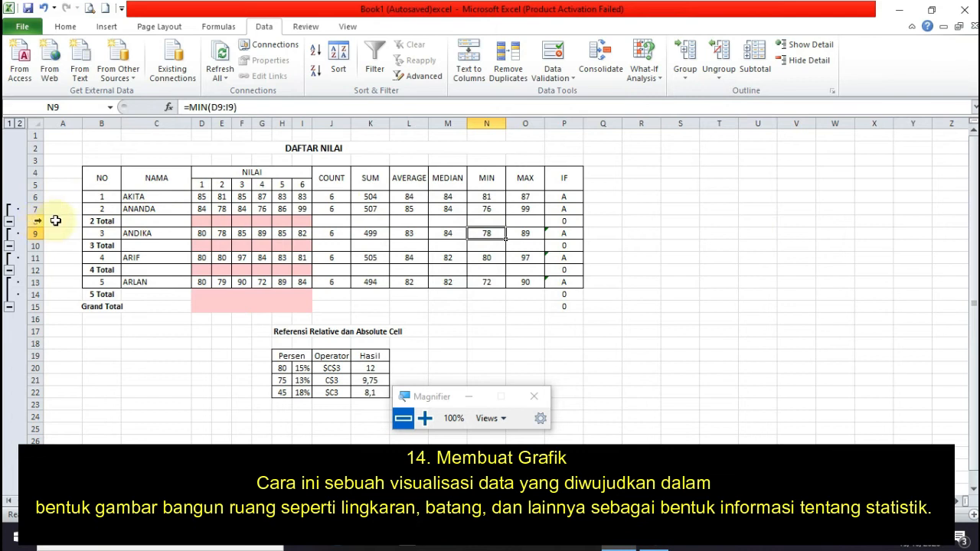
Try ungrouping B6:P15 by columns, and ungroup the same range by rows to remove the remaining outline.
left_click_drag(101, 196, 571, 303)
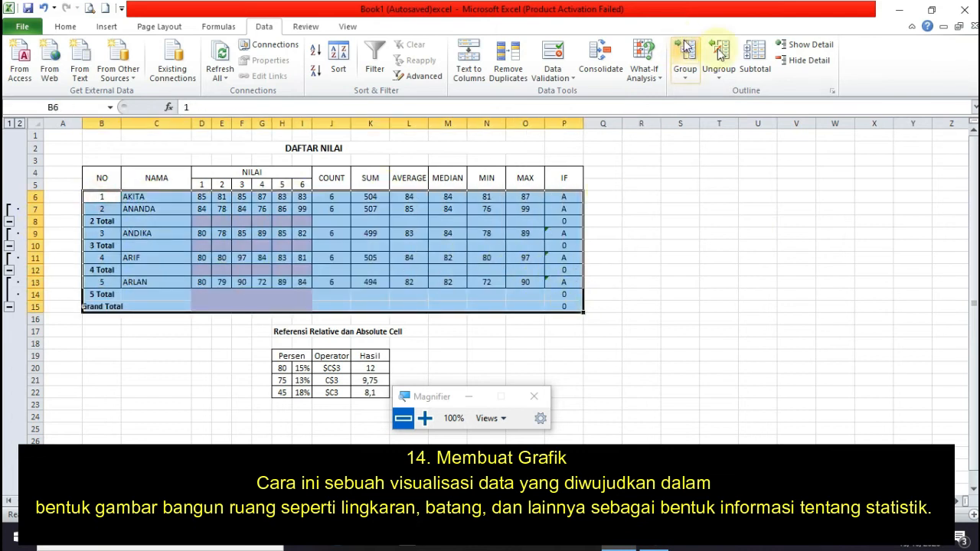
left_click(722, 82)
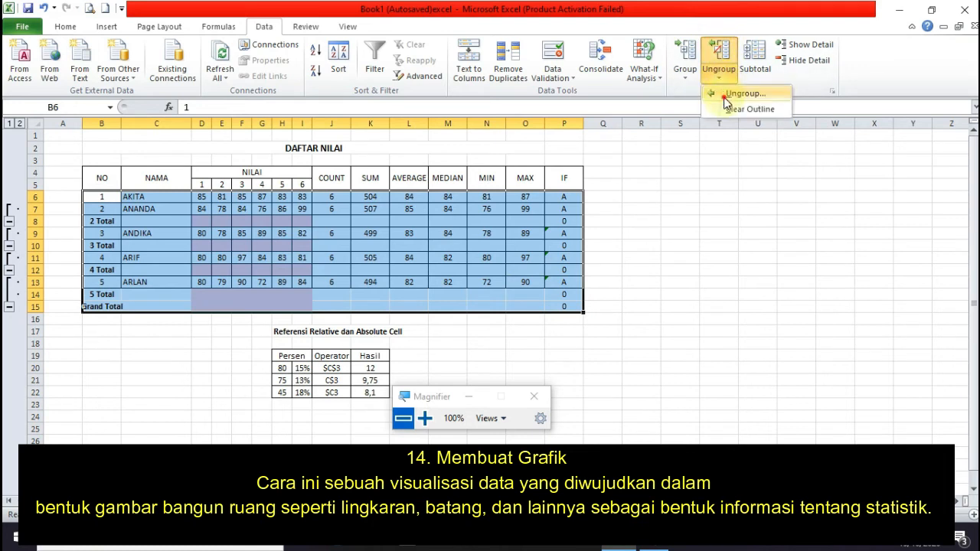
left_click(739, 97)
left_click(468, 262)
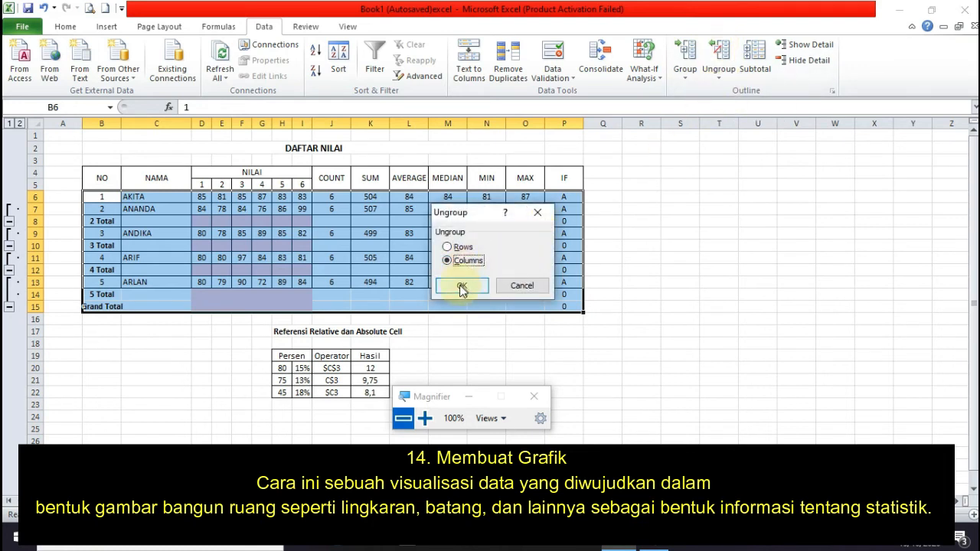
left_click(461, 287)
left_click(719, 76)
left_click(734, 94)
left_click(458, 287)
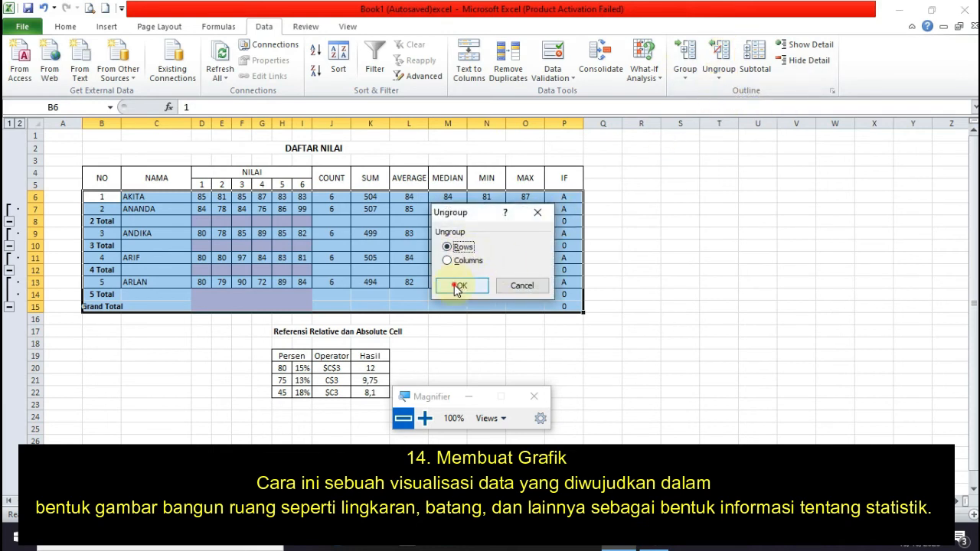
left_click(257, 233)
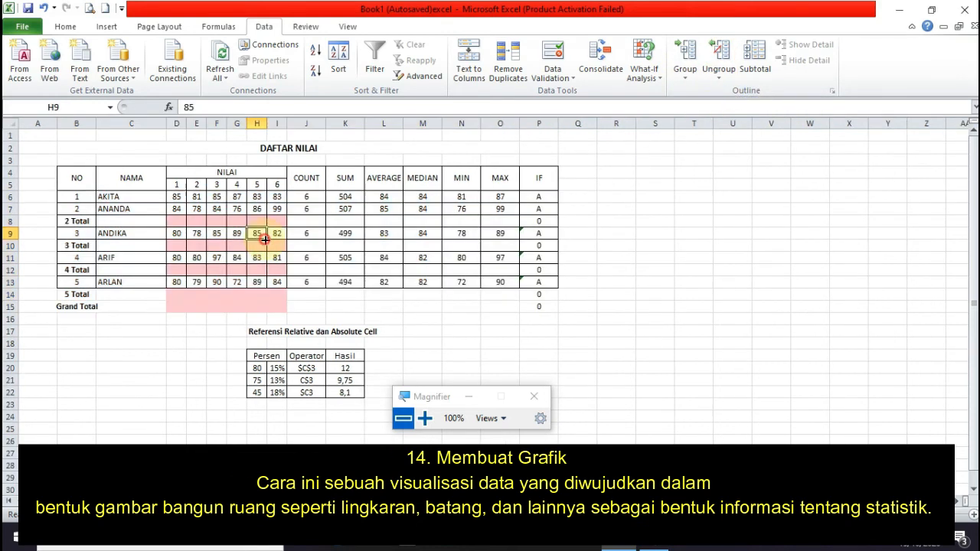
Delete the 2 Total, 3 Total, 4 Total, 5 Total and Grand Total rows from the DAFTAR NILAI table.
left_click(12, 220)
right_click(12, 221)
left_click(31, 334)
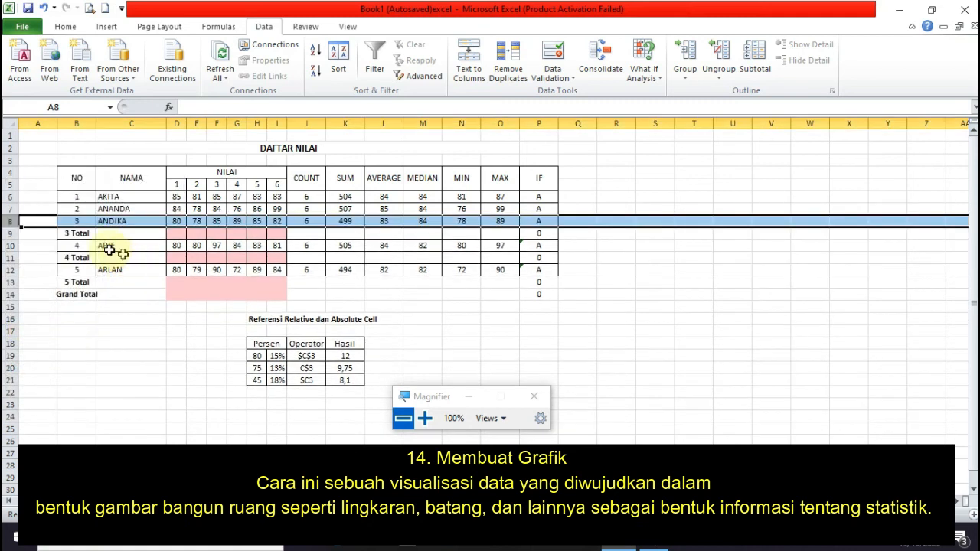
right_click(12, 233)
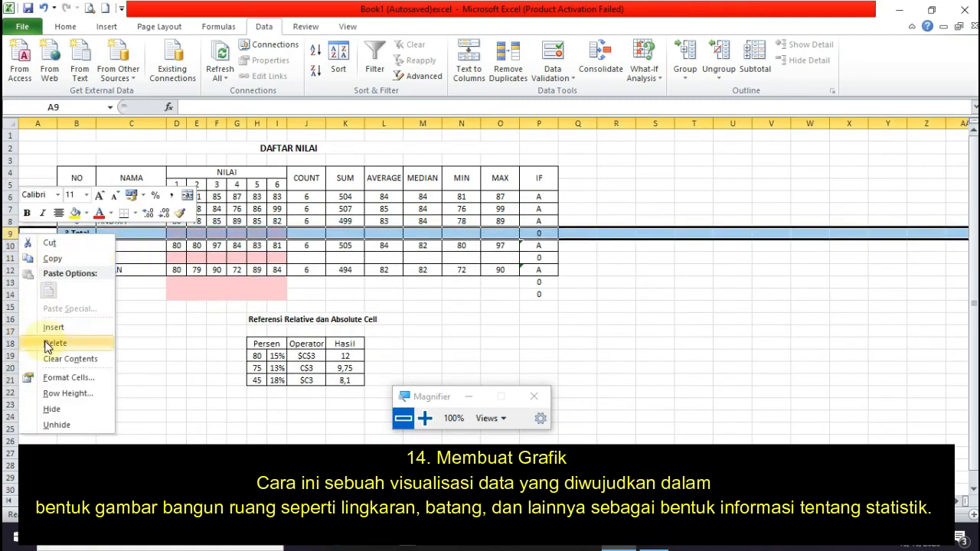
left_click(48, 344)
right_click(13, 246)
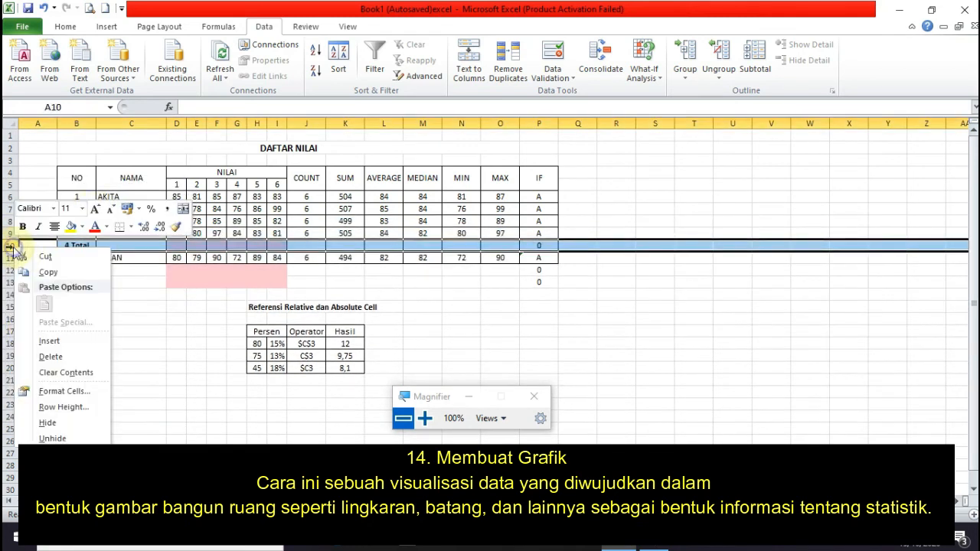
left_click(50, 356)
left_click_drag(10, 258, 31, 270)
right_click(75, 269)
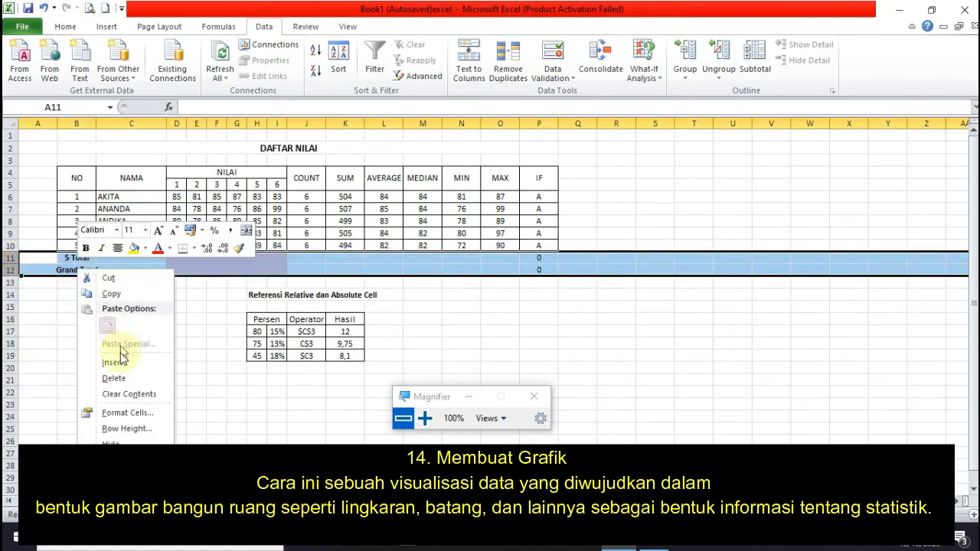
left_click(114, 378)
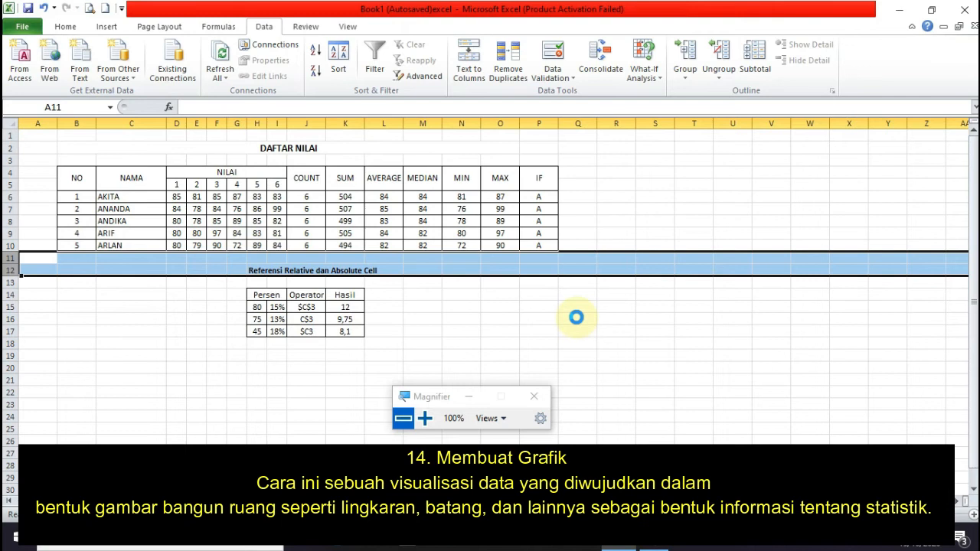
scroll(576, 317, "up", 3)
left_click(810, 294)
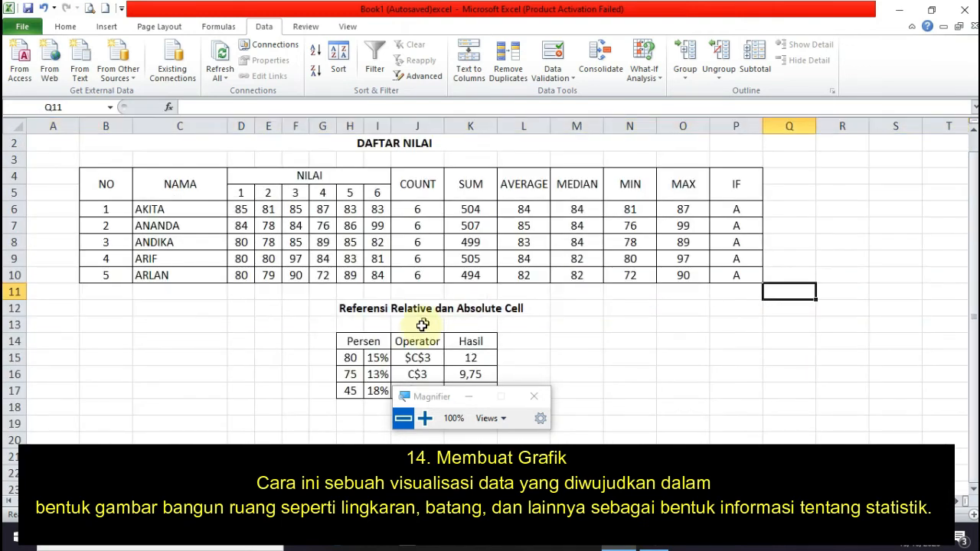
Insert a 3-D Clustered Column chart from B6:P10 and move it so its upper corner starts at about cell M9.
left_click(490, 393)
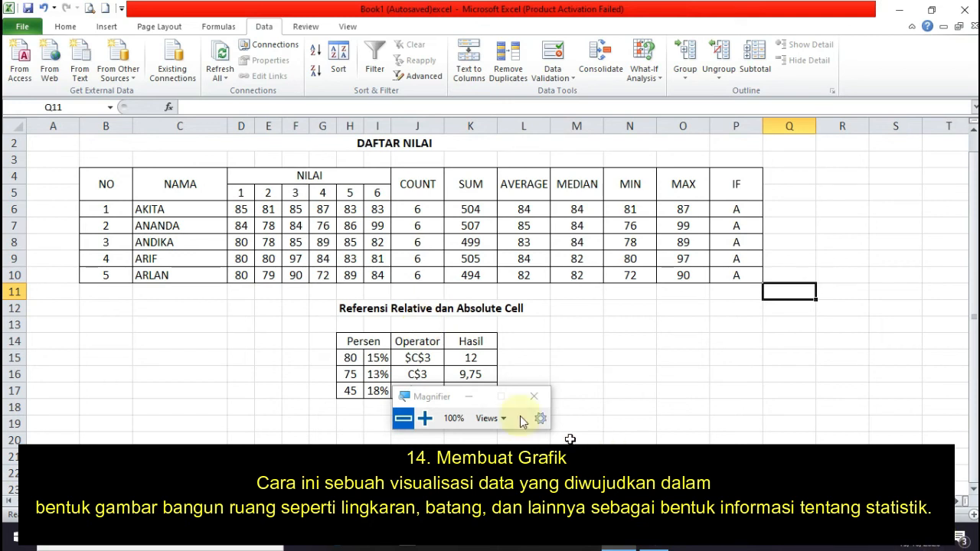
left_click(465, 398)
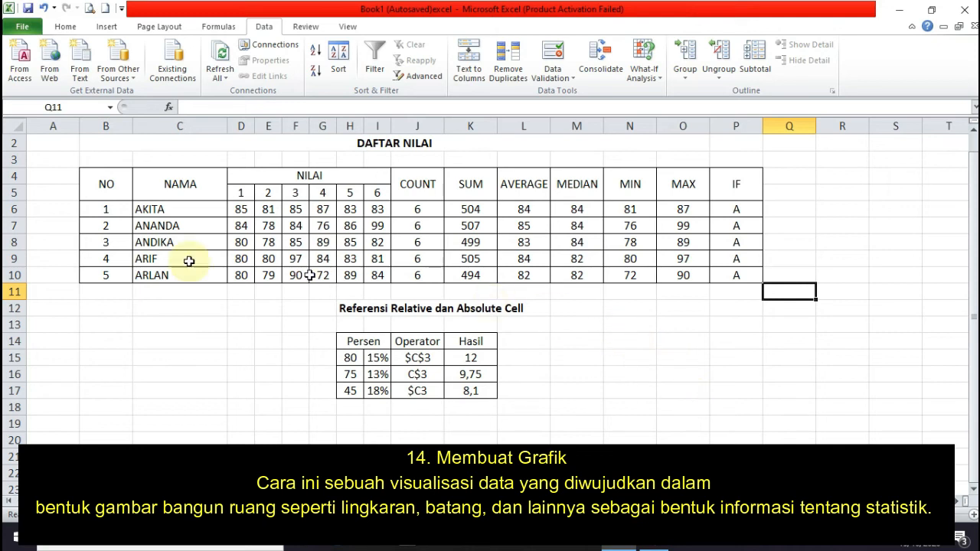
left_click(100, 208)
left_click_drag(100, 208, 754, 282)
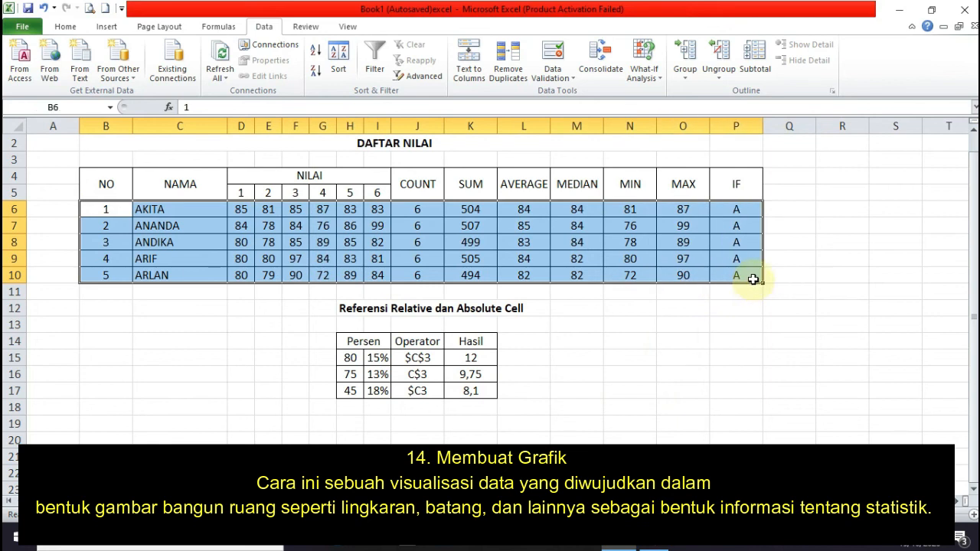
left_click(113, 32)
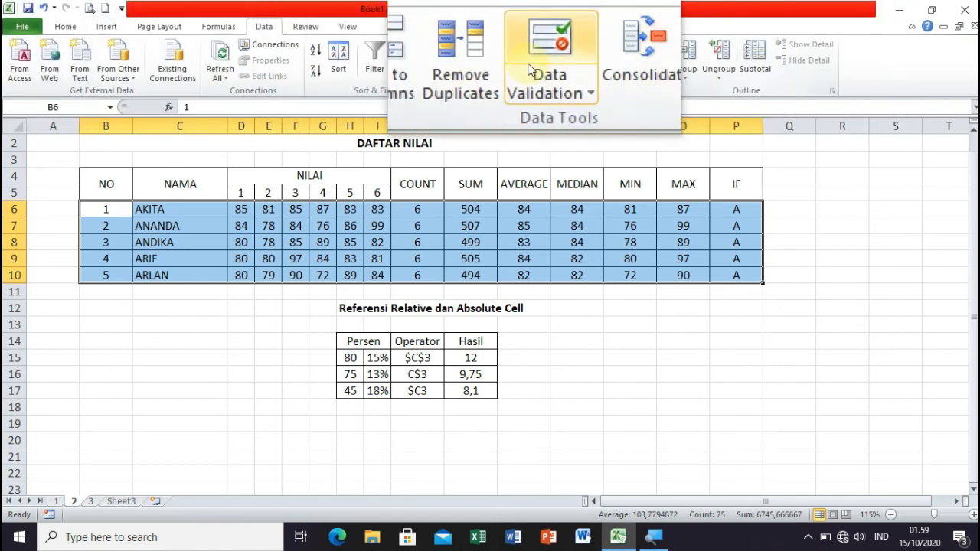
left_click(115, 26)
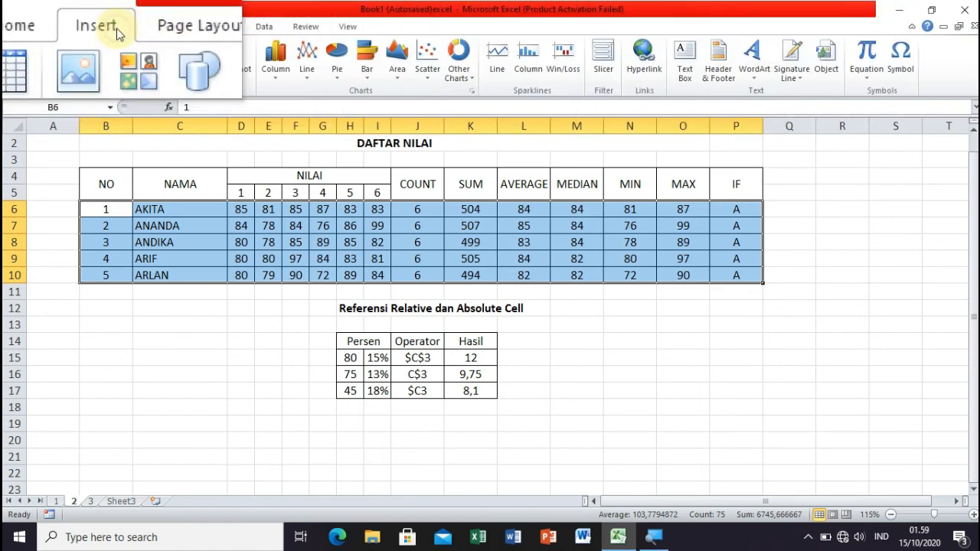
left_click(289, 76)
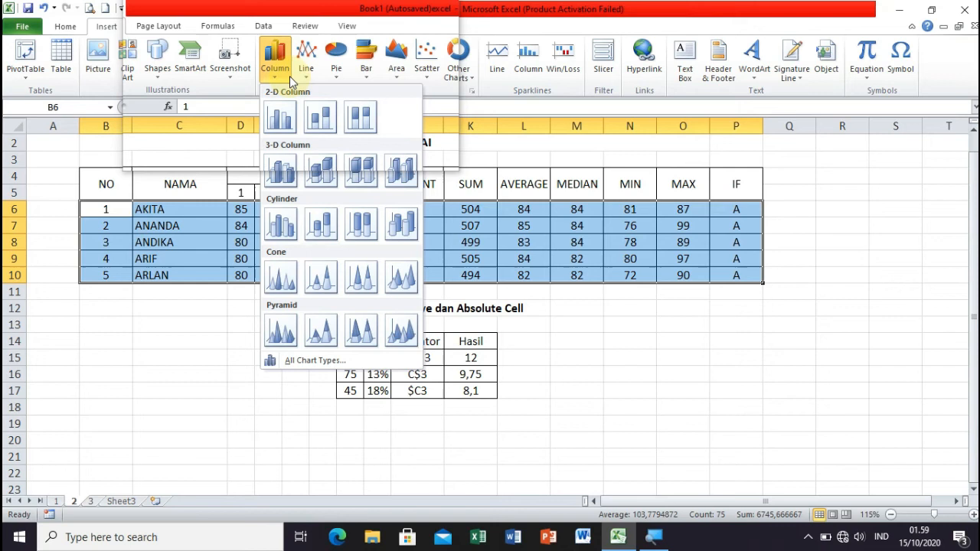
left_click(282, 167)
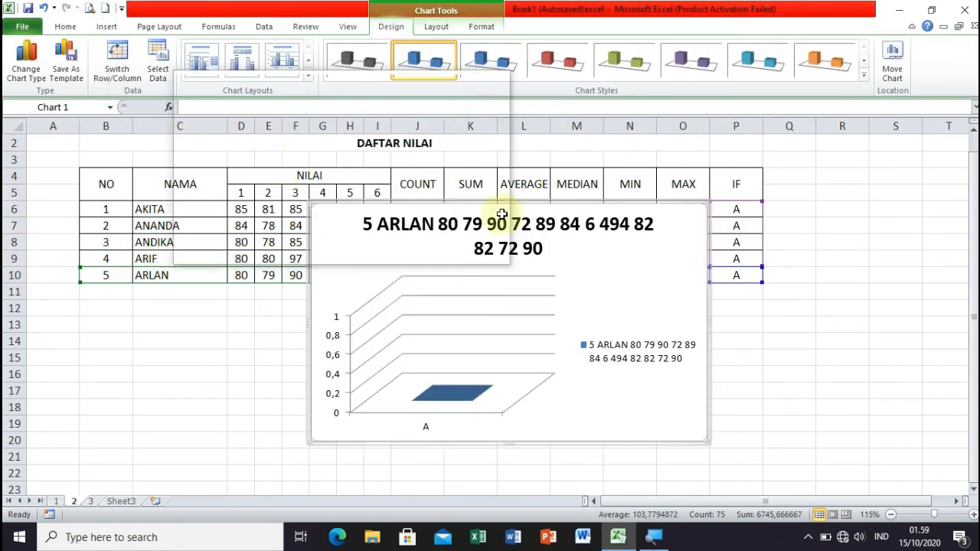
left_click_drag(792, 297, 484, 276)
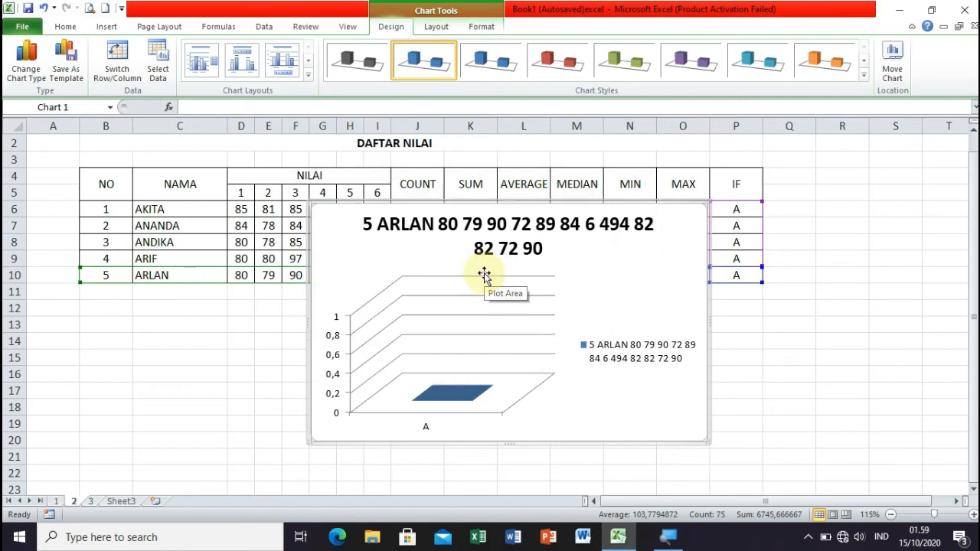
left_click_drag(648, 208, 886, 258)
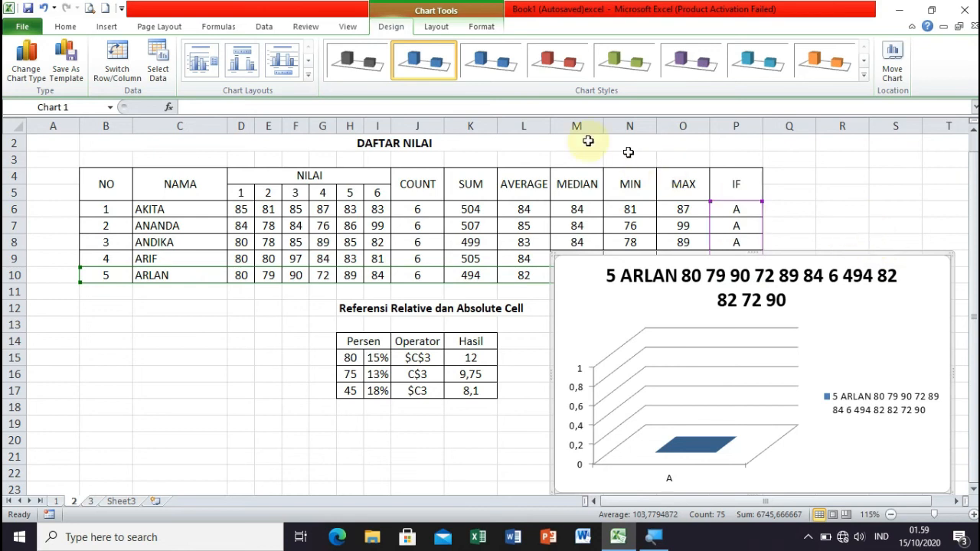
Try the green style with a black background on the chart, and the blue style with grey walls.
left_click(864, 76)
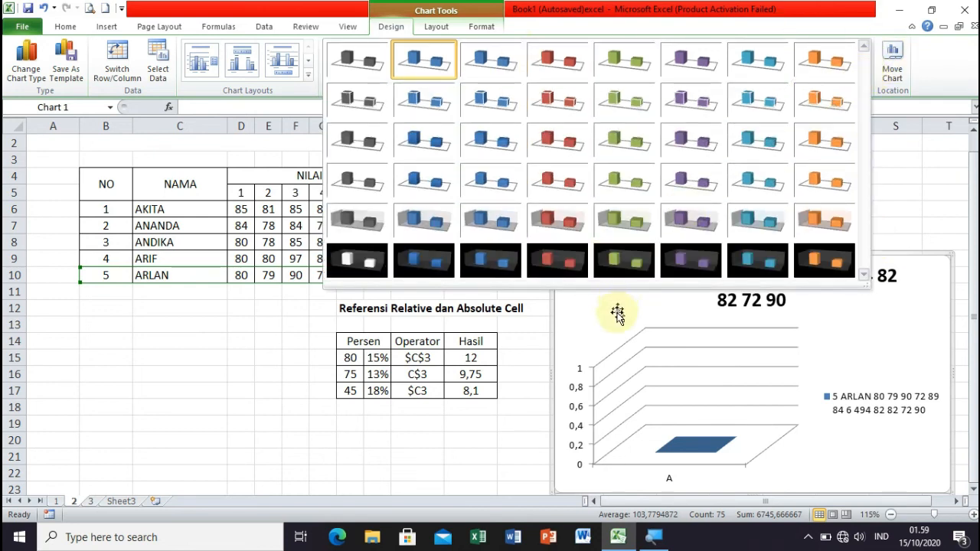
left_click(625, 260)
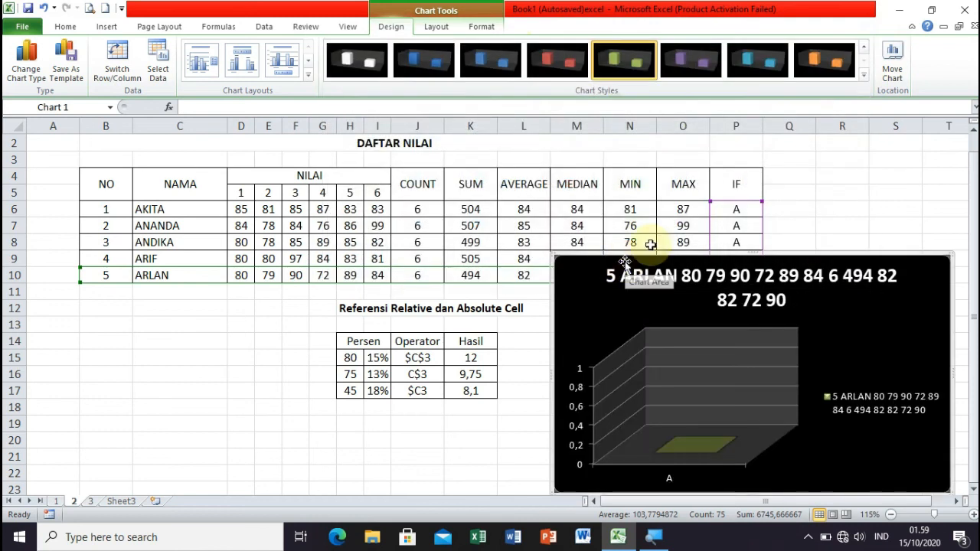
left_click(843, 173)
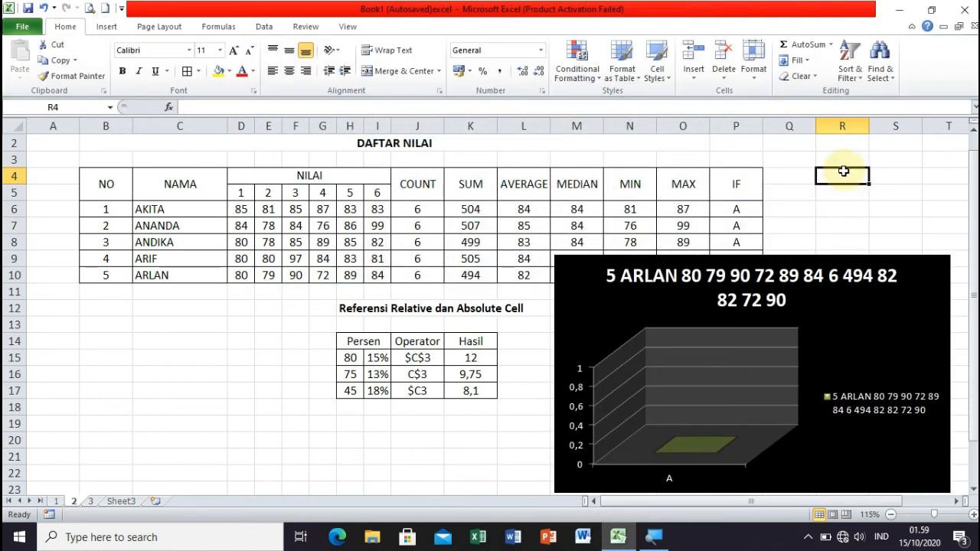
left_click(769, 289)
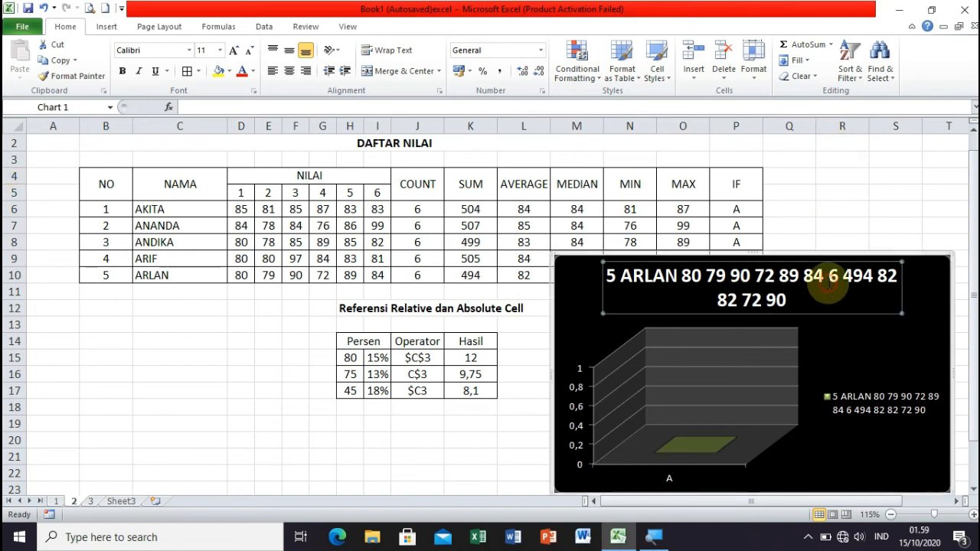
left_click(863, 76)
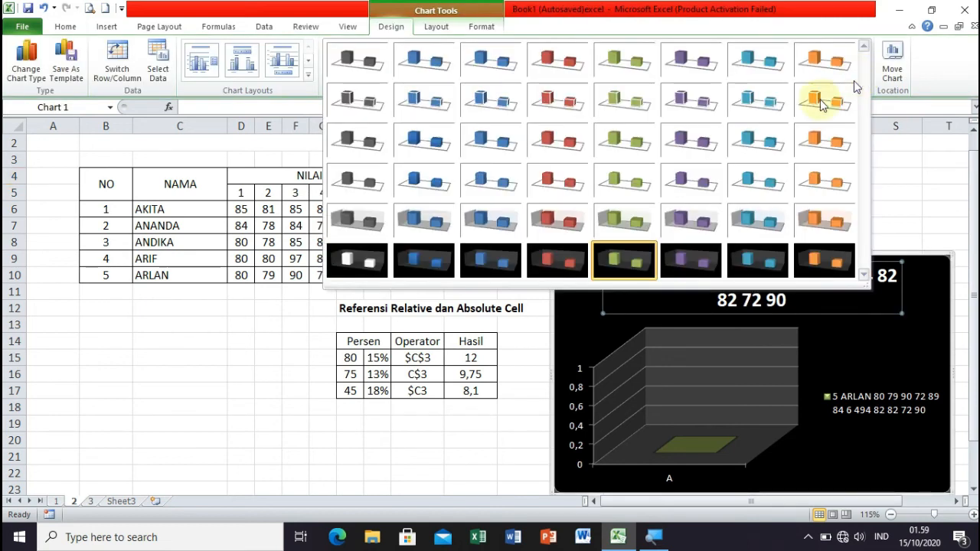
left_click(428, 220)
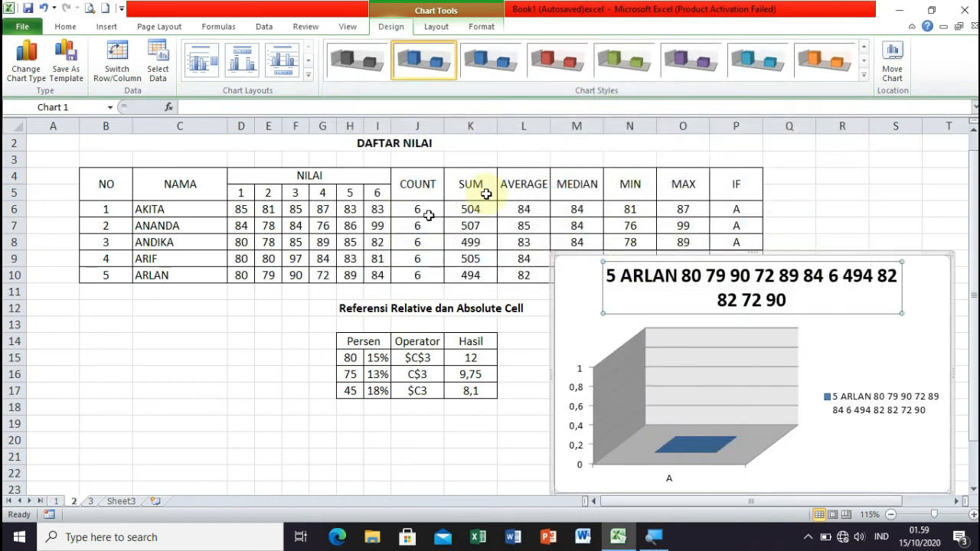
Apply the teal chart style with a black background to the chart.
left_click(863, 76)
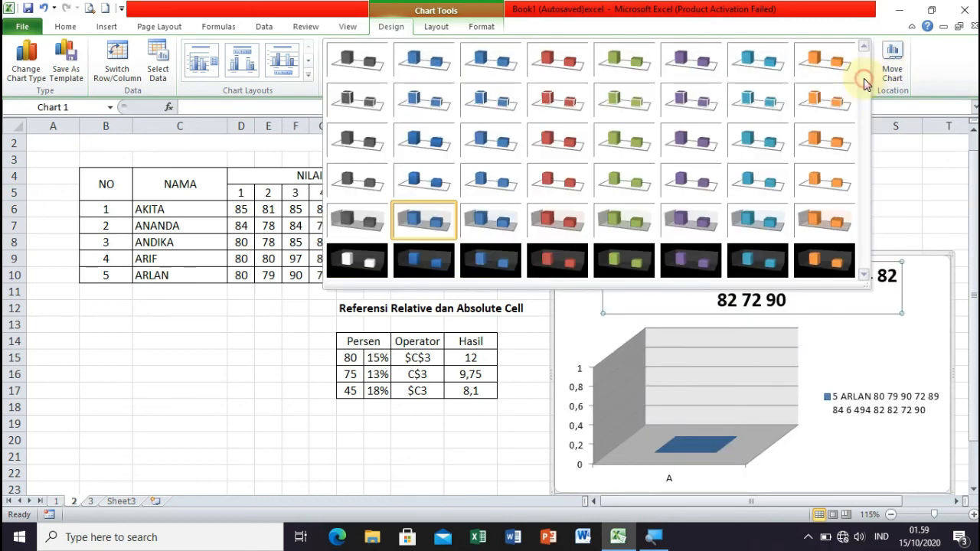
left_click(748, 265)
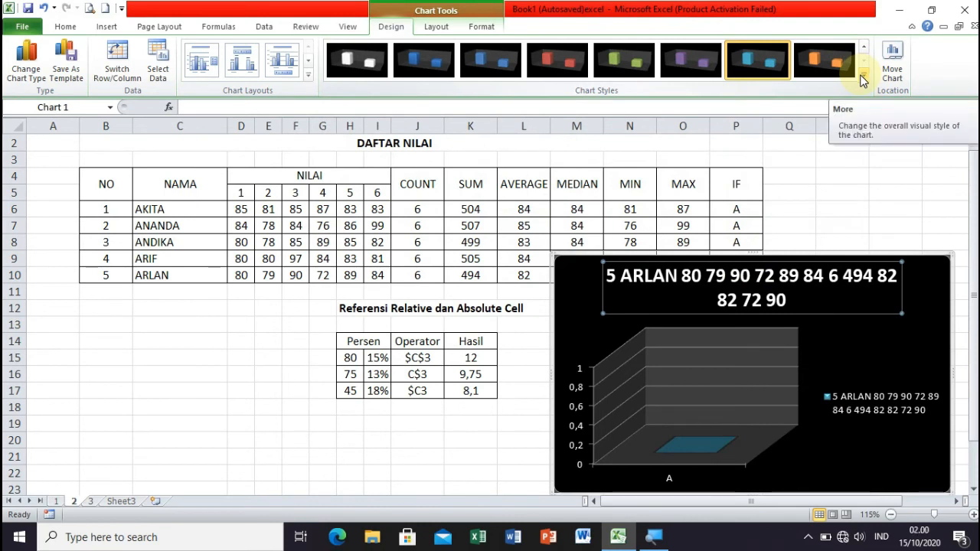
left_click(873, 191)
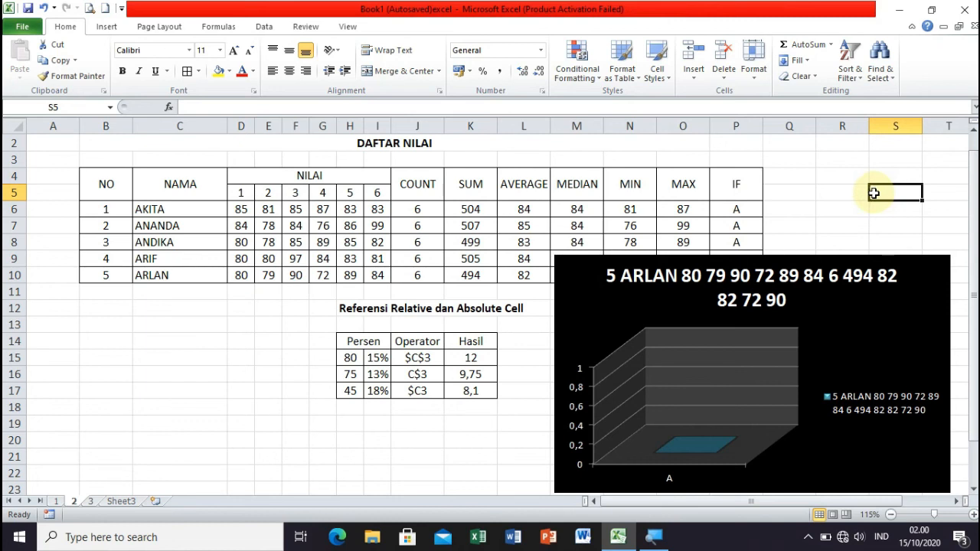
left_click(940, 297)
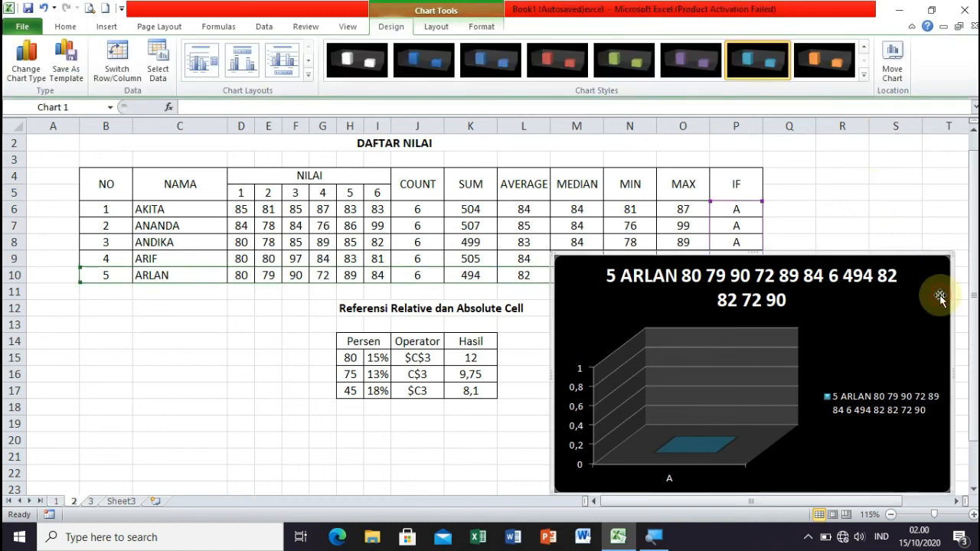
Browse the Pie, Bar and Column chart types and change the chart to Clustered Cylinder.
left_click(107, 27)
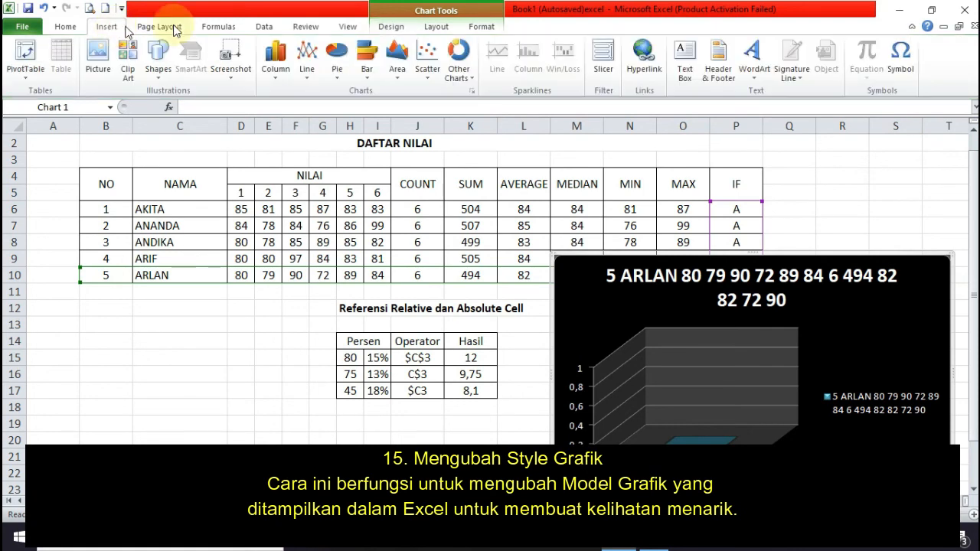
left_click(474, 94)
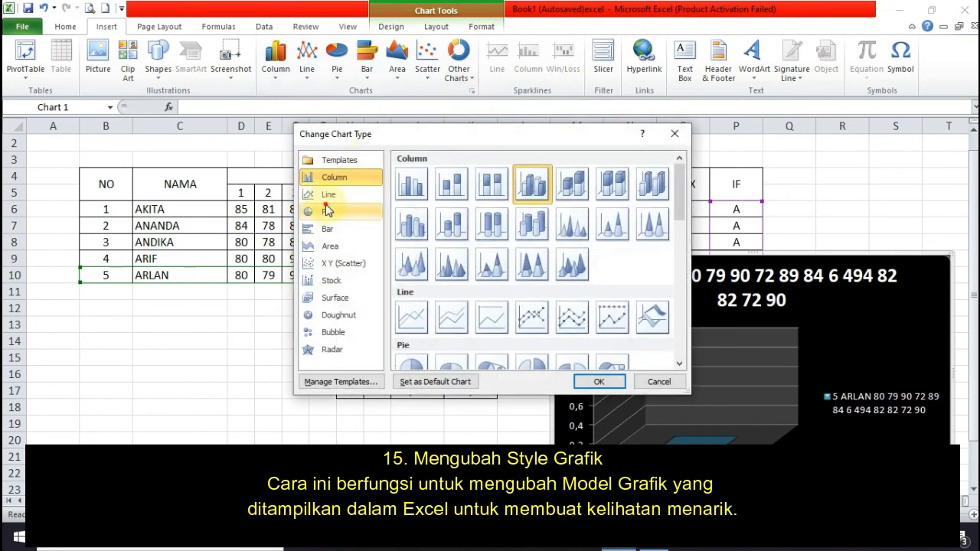
left_click(328, 212)
left_click(327, 228)
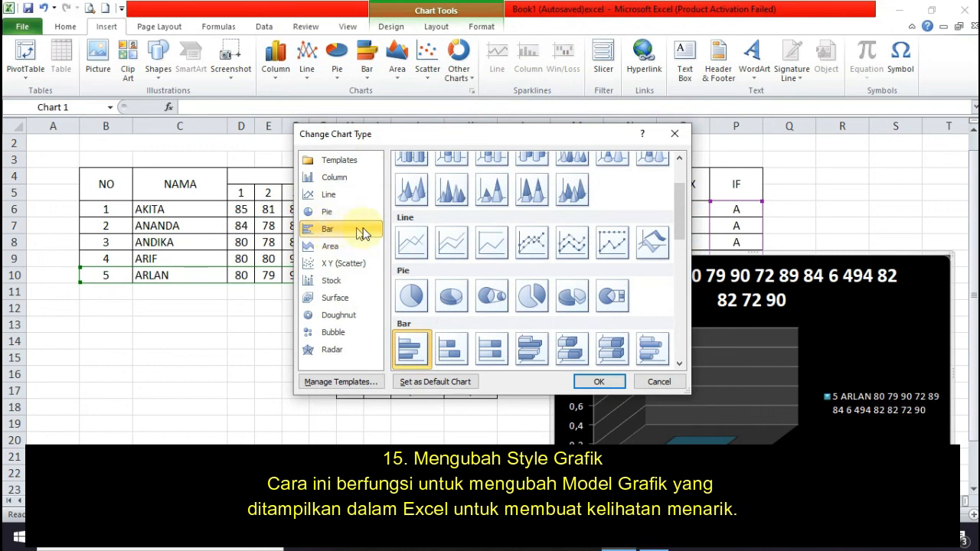
left_click(424, 162)
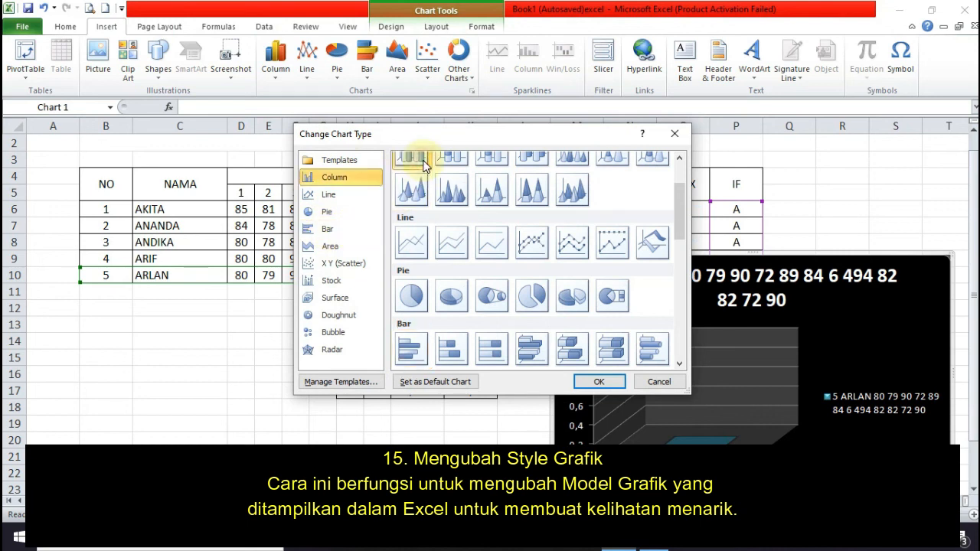
left_click(409, 222)
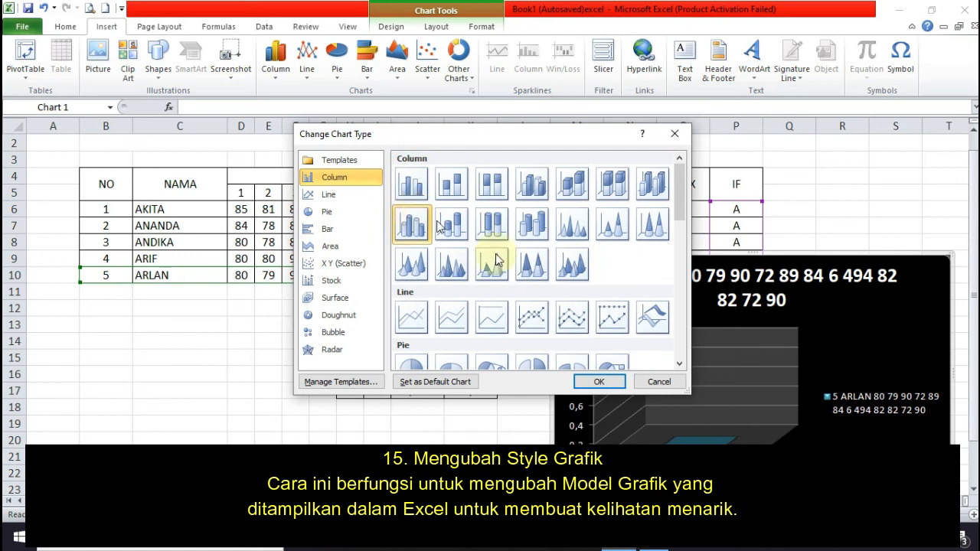
left_click(596, 380)
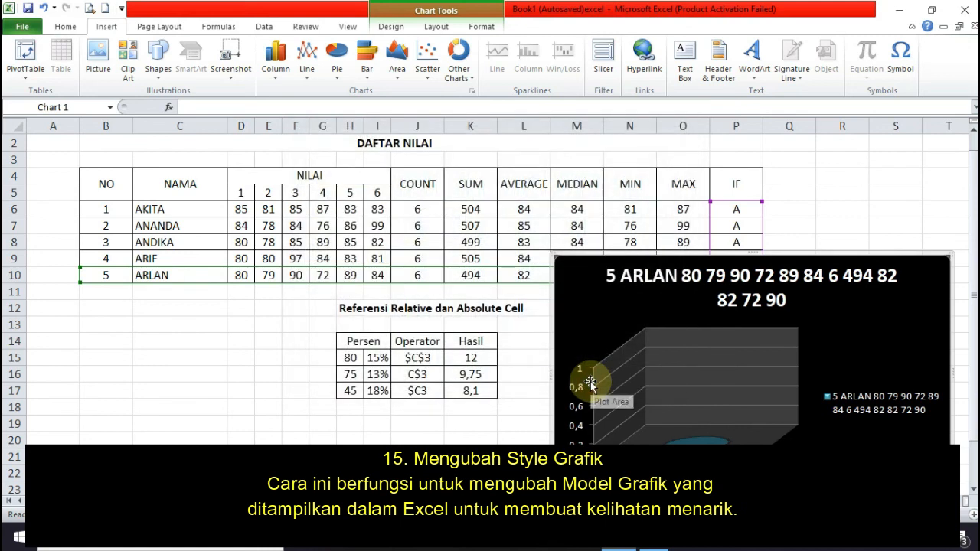
Try the 2-D Clustered Bar type on the chart, and settle on the 3-D Clustered Bar type.
left_click(366, 77)
left_click(372, 122)
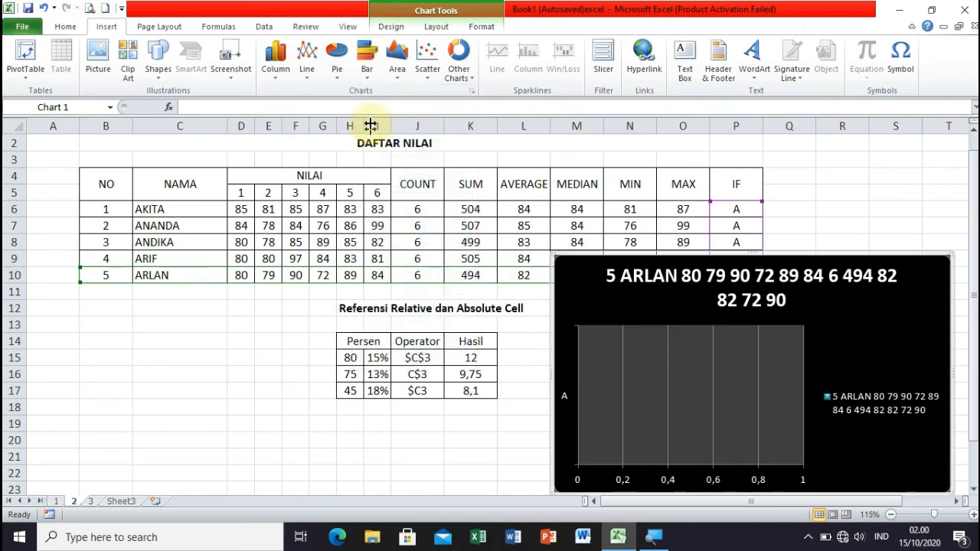
left_click(366, 77)
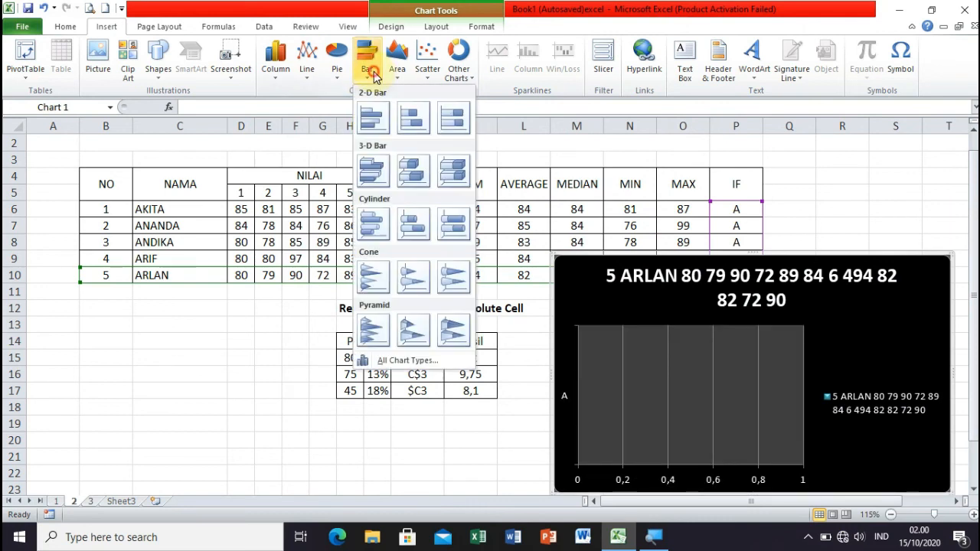
left_click(383, 159)
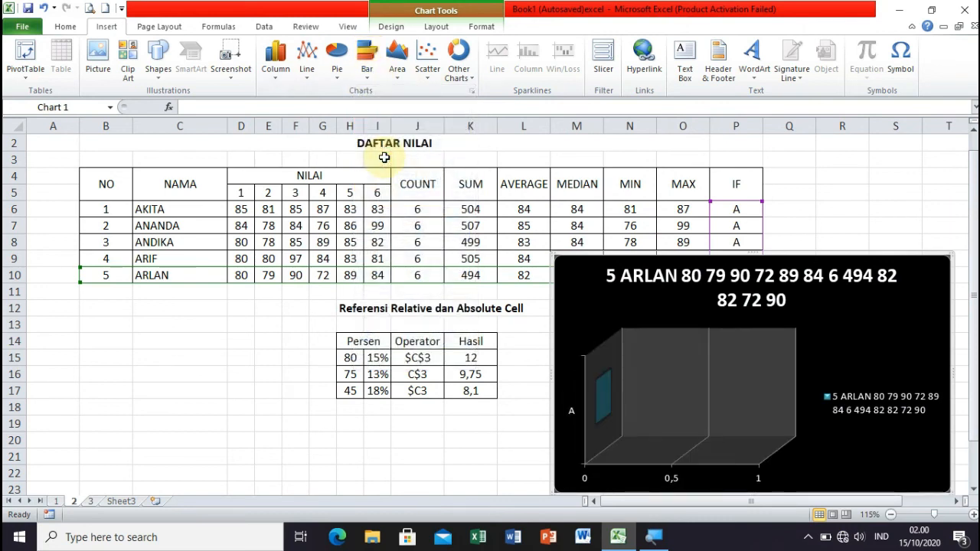
left_click(840, 275)
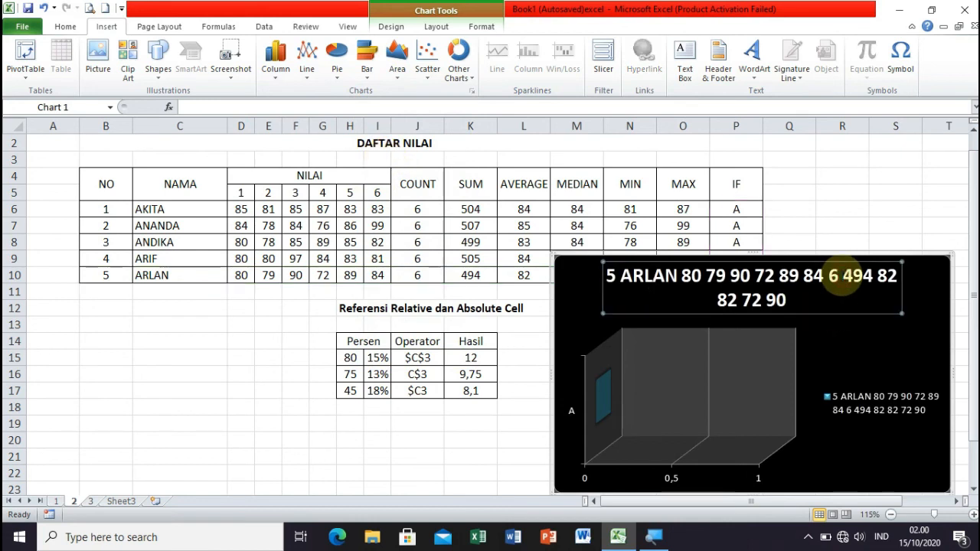
left_click(918, 228)
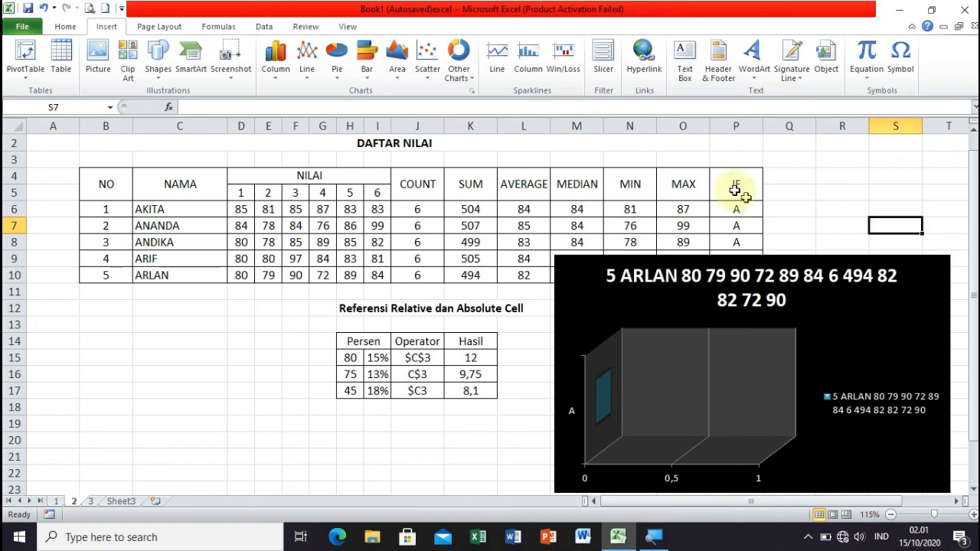
left_click(824, 181)
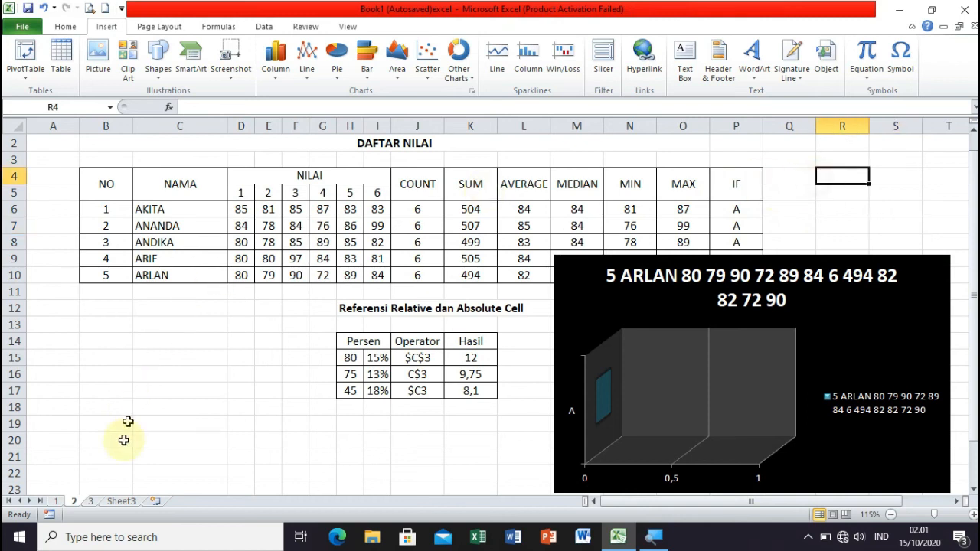
left_click(86, 501)
left_click(74, 502)
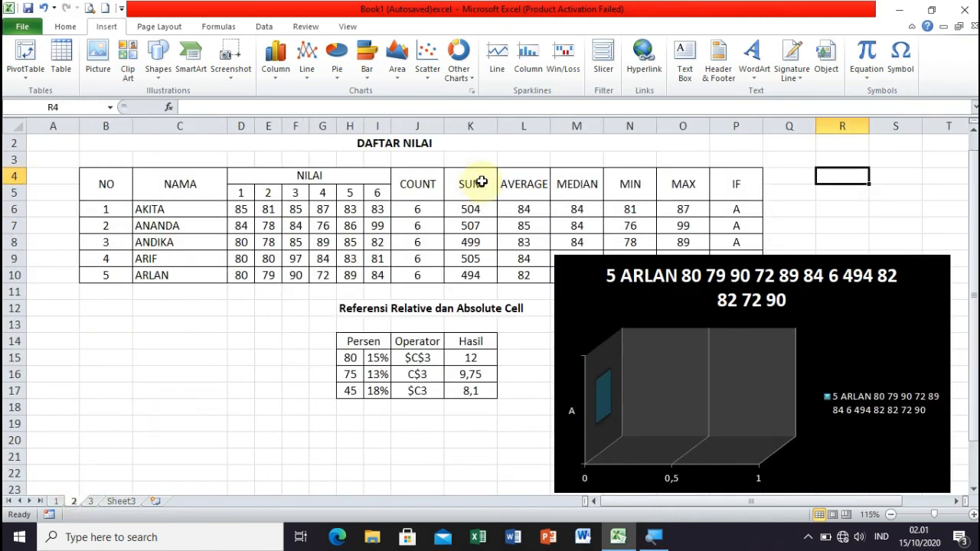
left_click(514, 156)
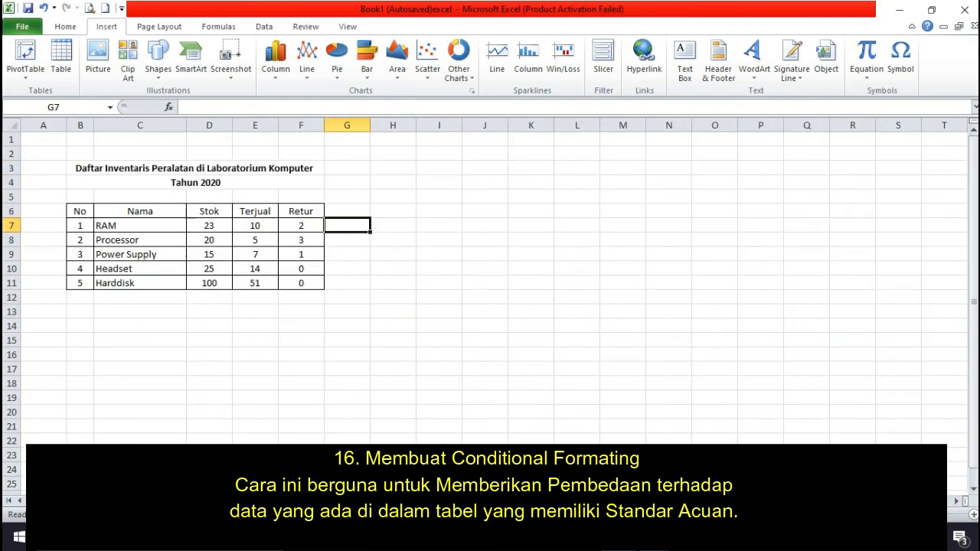
Highlight values less than 20 in the inventory table's Stok, Terjual and Retur cells (D7:F11) using Light Red Fill with Dark Red Text.
scroll(411, 310, "up", 4)
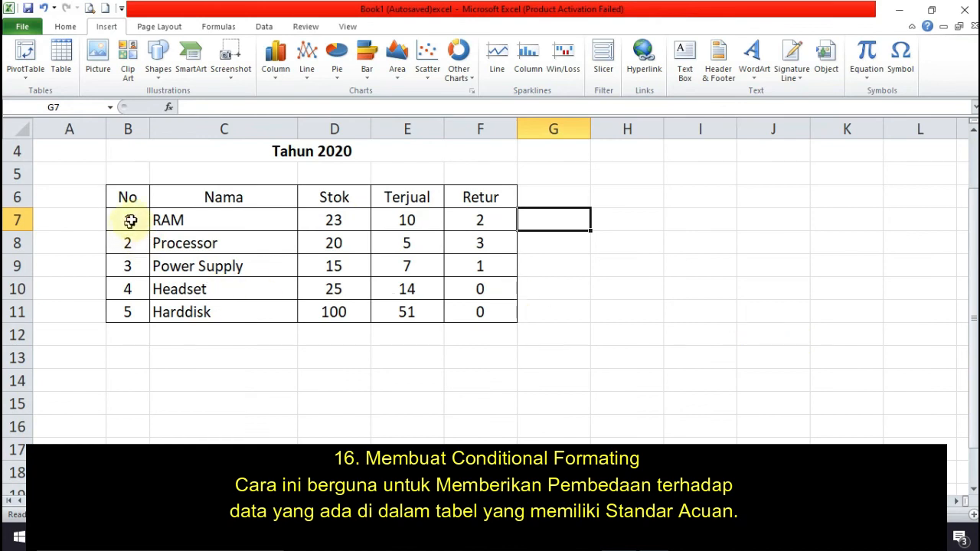
left_click_drag(131, 220, 485, 313)
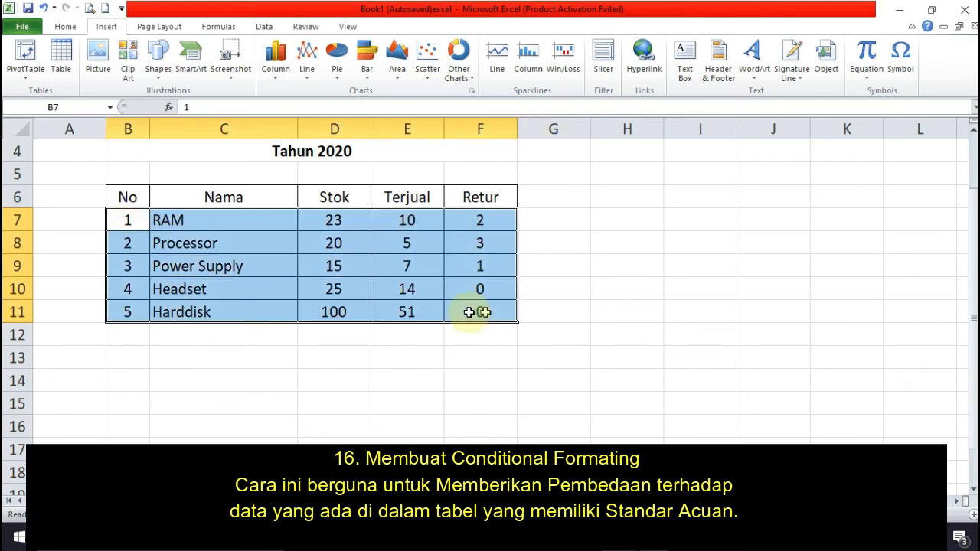
left_click(470, 313)
left_click_drag(322, 220, 477, 308)
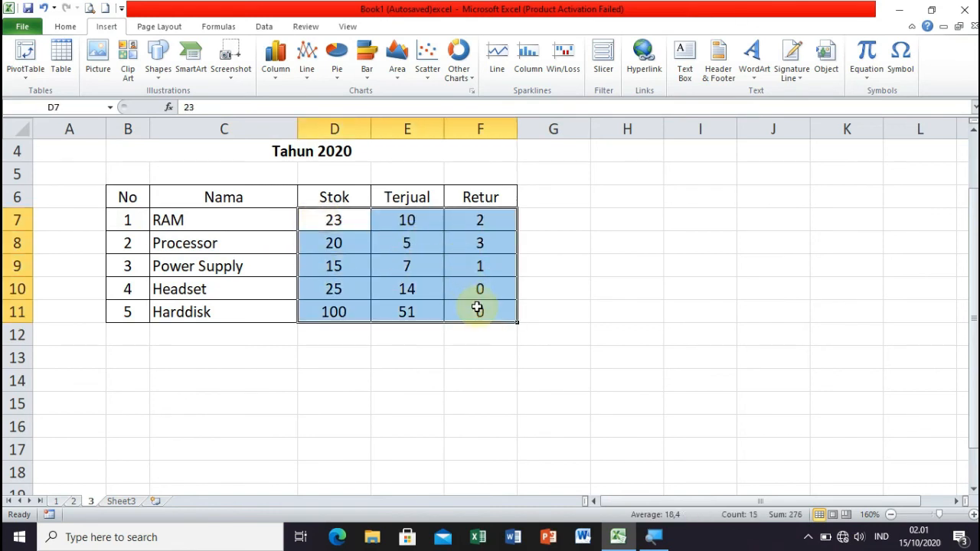
left_click(65, 28)
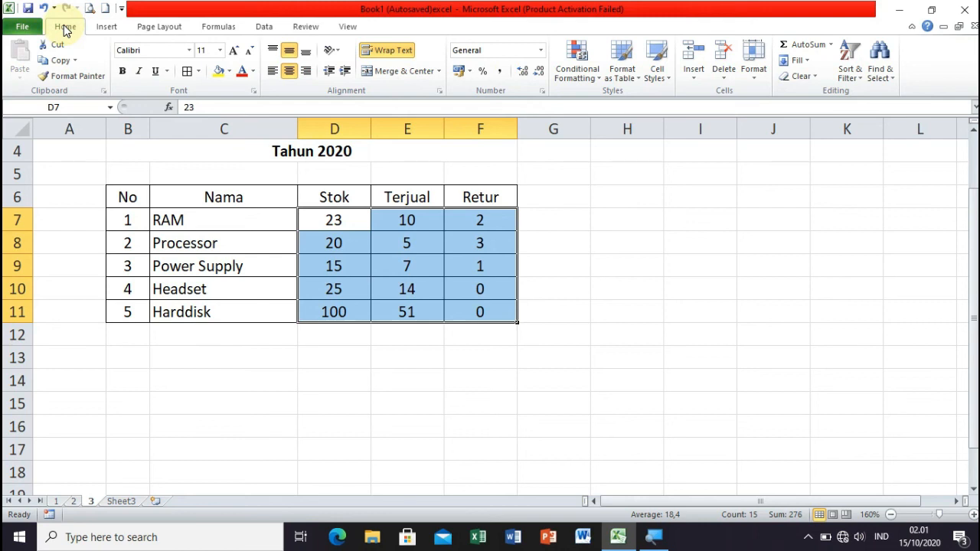
left_click(597, 77)
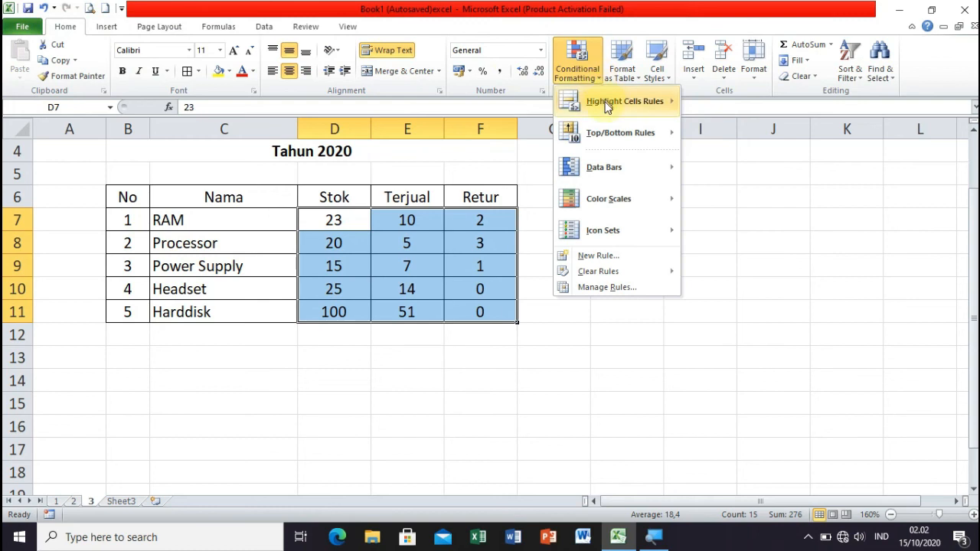
mouse_move(608, 108)
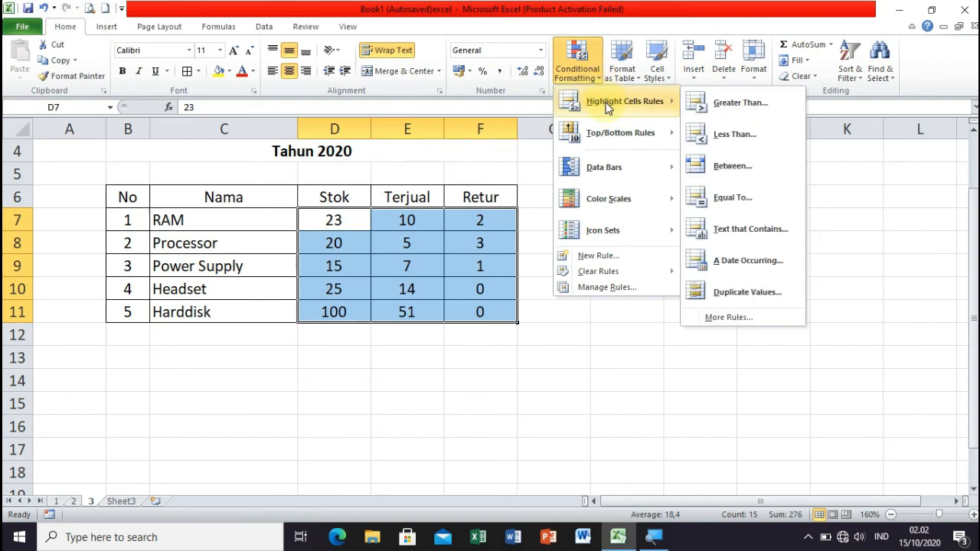
left_click(735, 136)
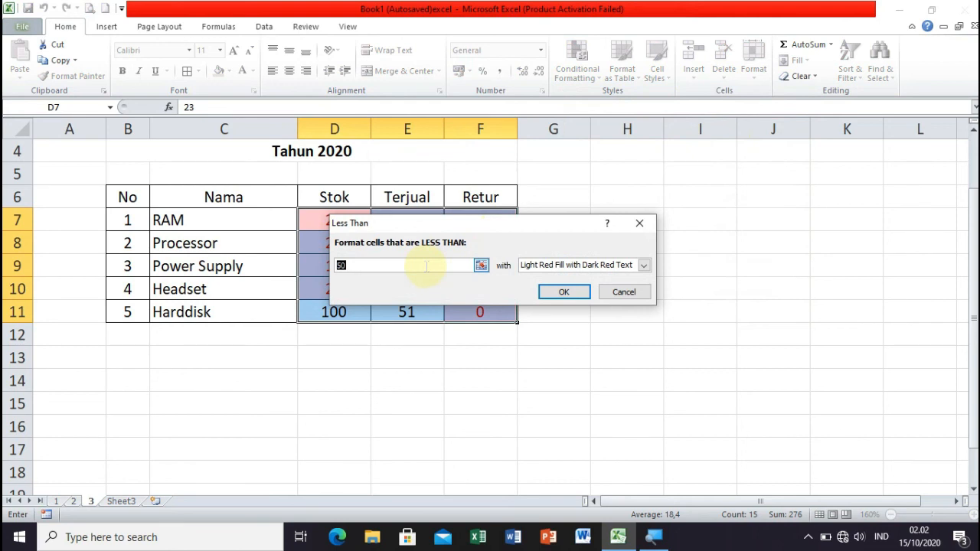
type("20")
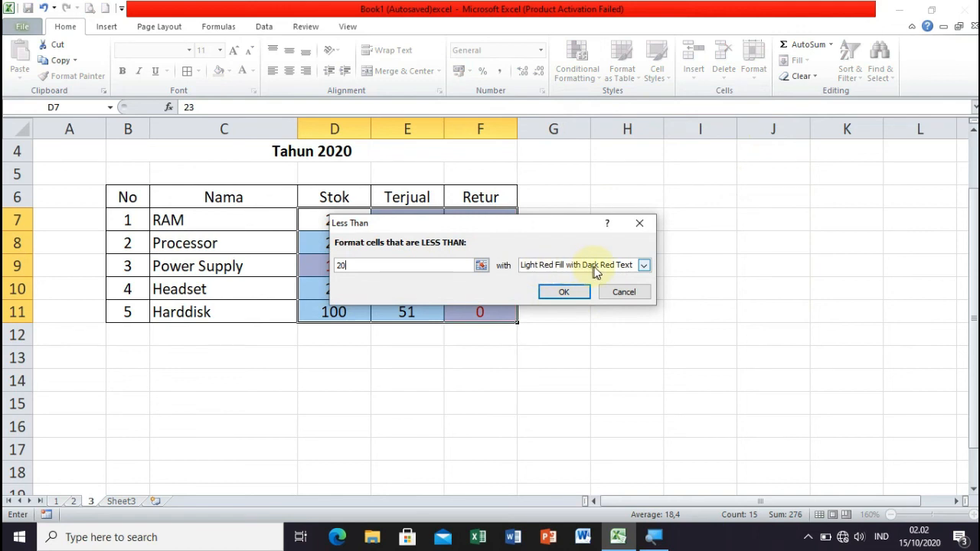
left_click(577, 294)
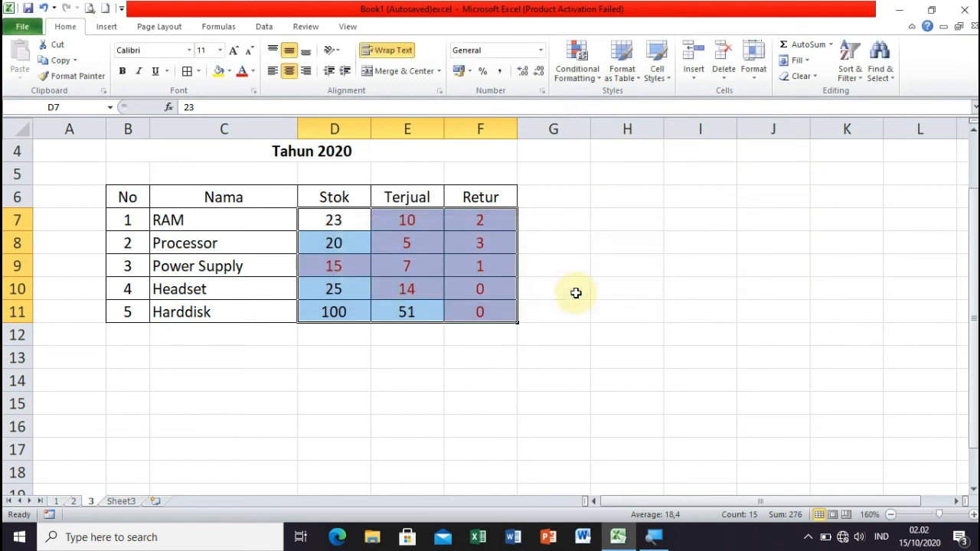
left_click(615, 273)
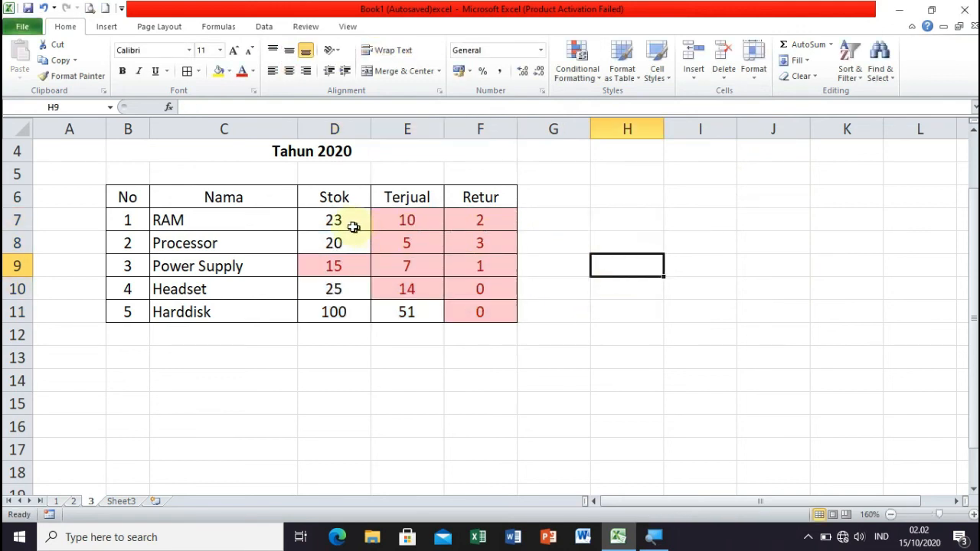